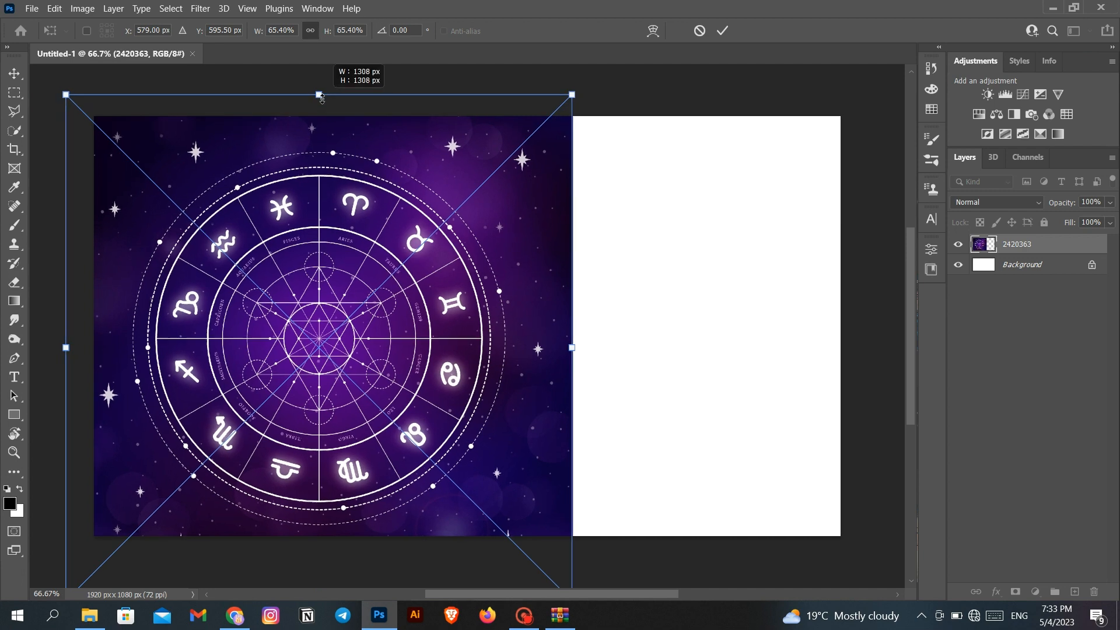
# Step: Scale the zodiac wheel image to 73.20% and position it over the left part of the canvas, then apply the transform
pyautogui.moveTo(491, 367)
pyautogui.mouseDown()
pyautogui.moveTo(484, 349)
pyautogui.moveTo(474, 356)
pyautogui.mouseUp()
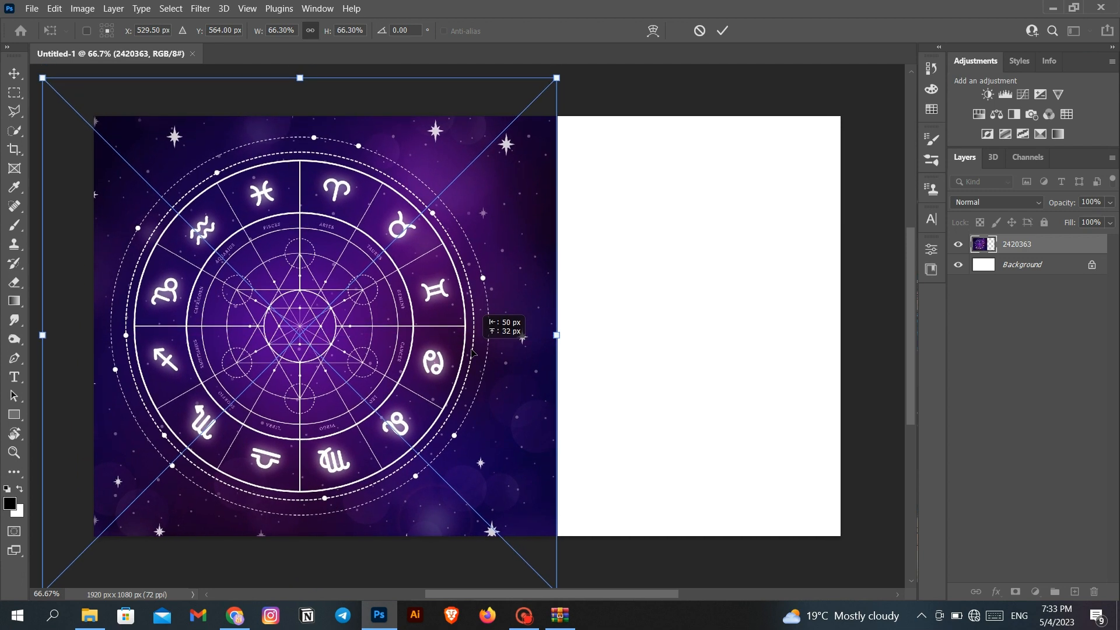
pyautogui.moveTo(555, 336); pyautogui.dragTo(584, 337)
pyautogui.moveTo(349, 371); pyautogui.dragTo(385, 373)
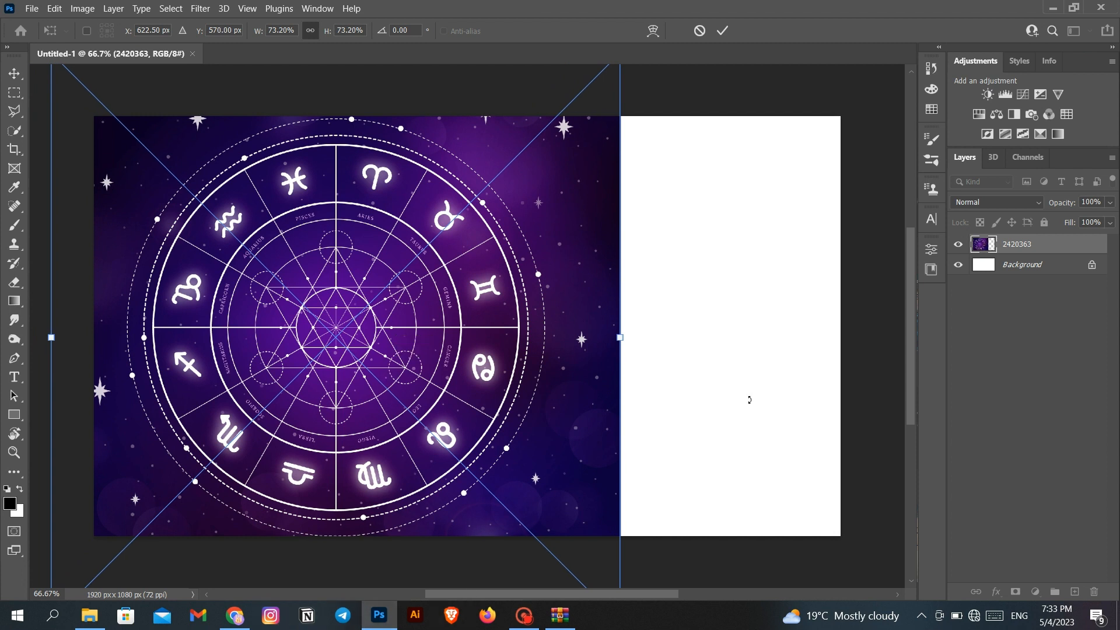
pyautogui.press('Return')
pyautogui.press('b')
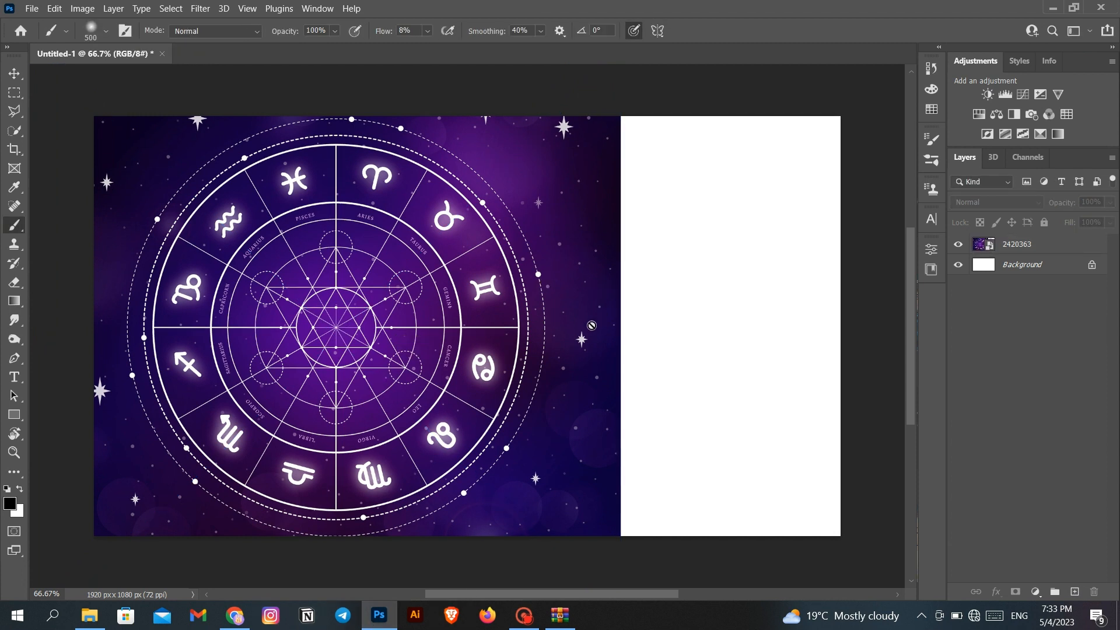
# Step: Place the dark living room photo directly above the Background layer and enlarge it to cover the whole canvas
pyautogui.click(1039, 266)
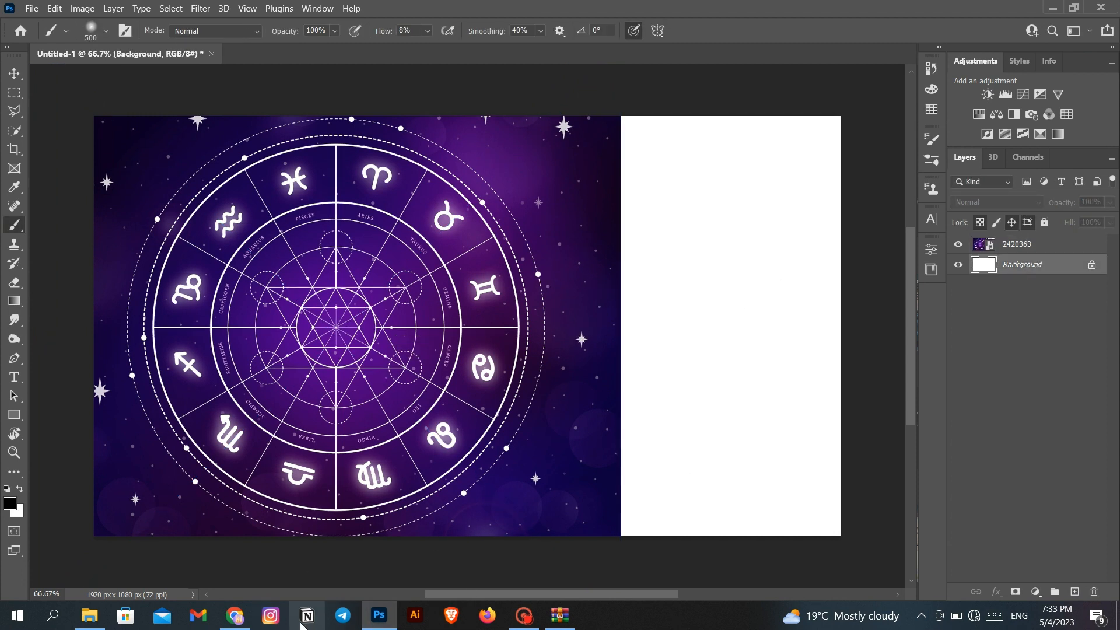
pyautogui.click(81, 619)
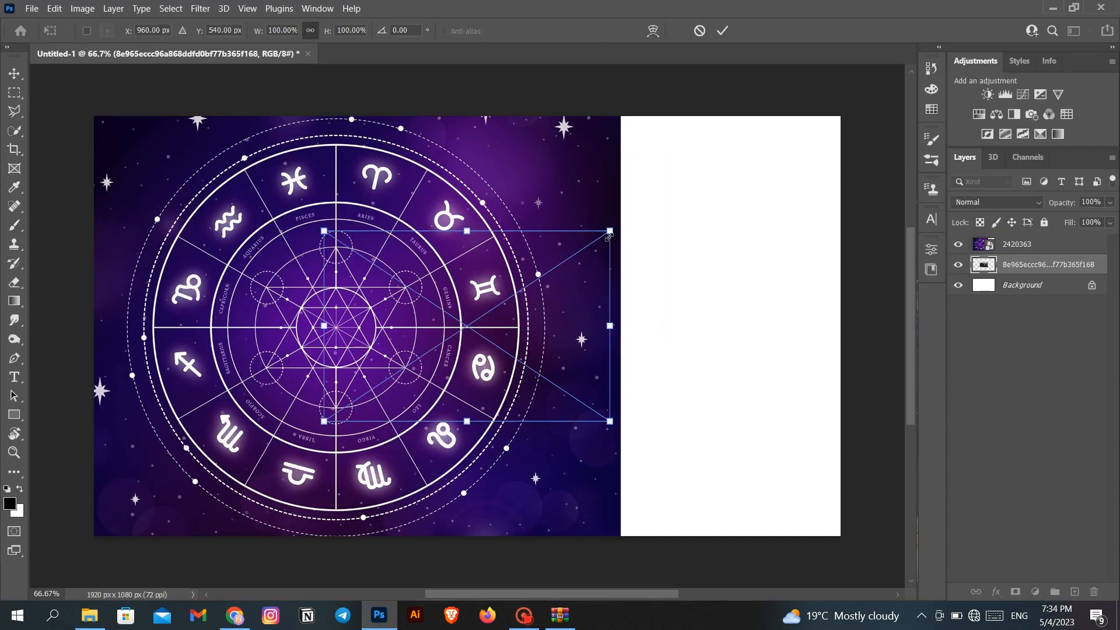
pyautogui.moveTo(609, 237); pyautogui.dragTo(867, 103)
pyautogui.click(1045, 358)
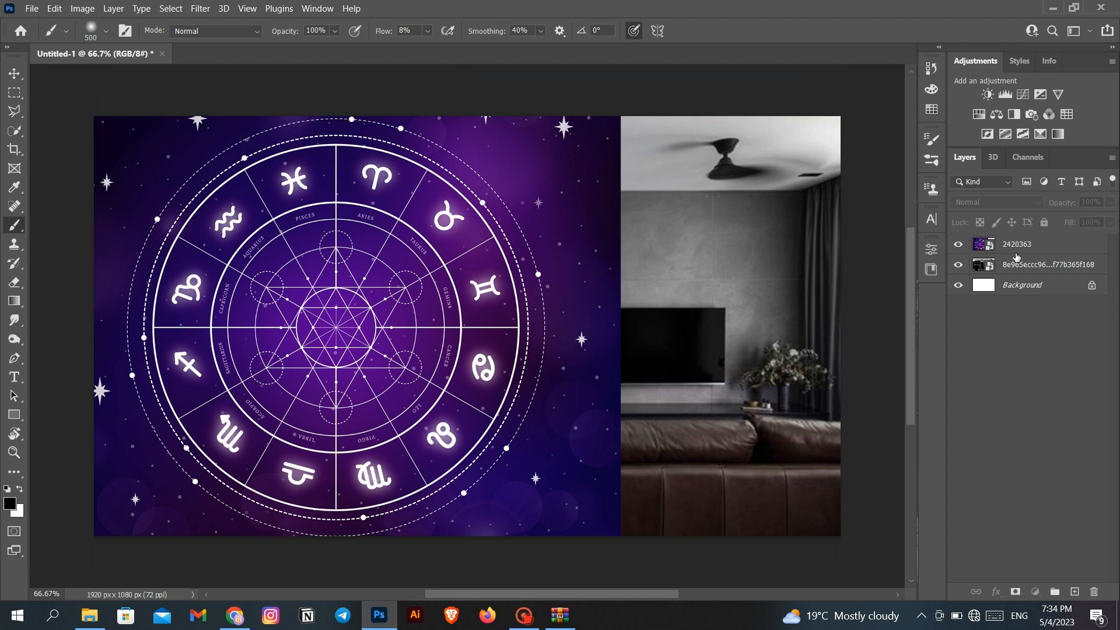
# Step: Add a layer mask to the zodiac layer and paint black along its right edge to blend it into the room
pyautogui.click(1017, 257)
pyautogui.click(1035, 591)
pyautogui.press('Escape')
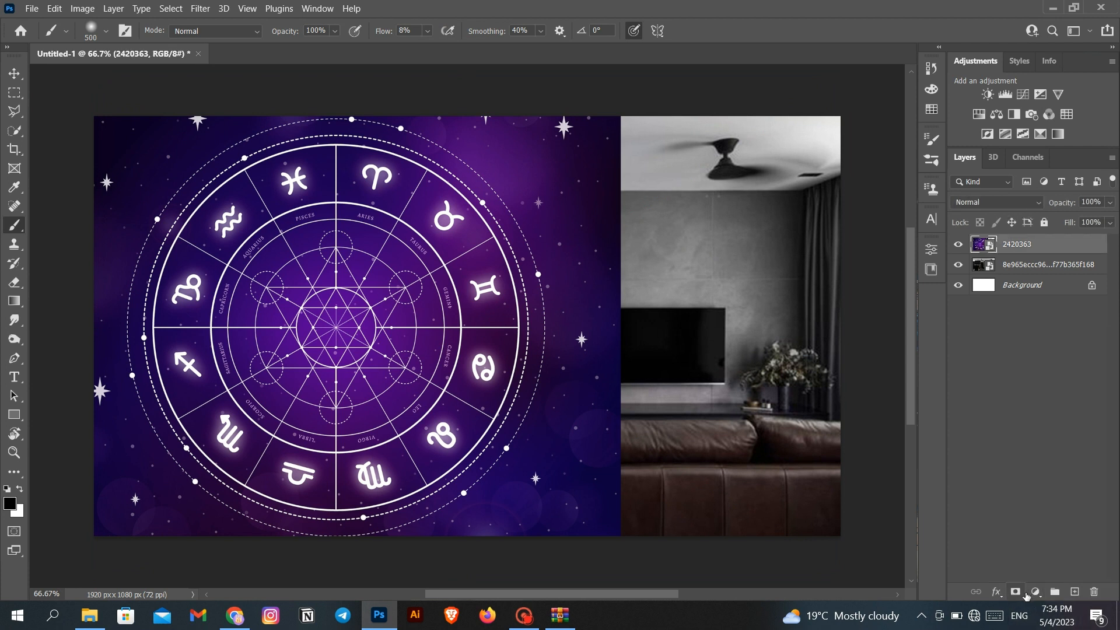
pyautogui.click(1016, 592)
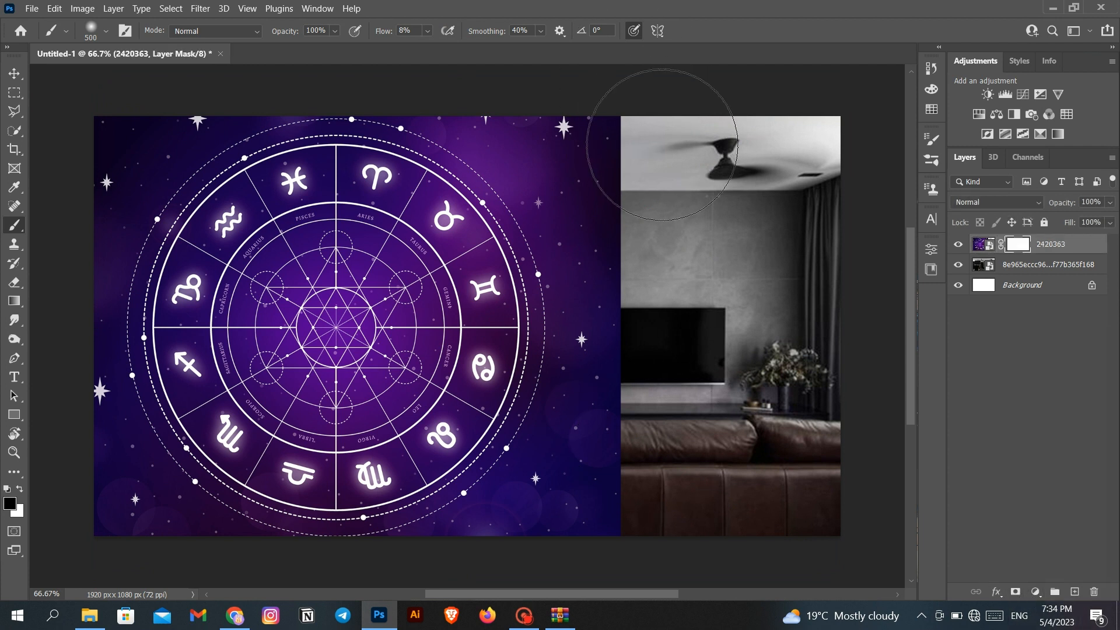
pyautogui.moveTo(662, 145)
pyautogui.mouseDown()
pyautogui.moveTo(662, 516)
pyautogui.moveTo(665, 229)
pyautogui.moveTo(693, 130)
pyautogui.mouseUp()
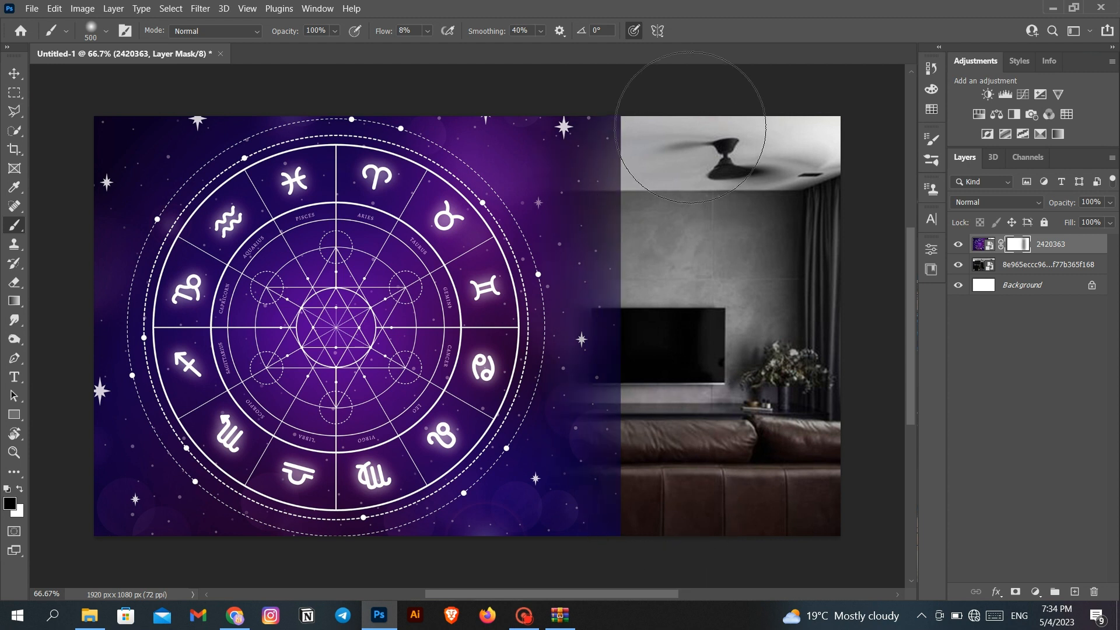
# Step: Set the brush to 100% flow and size 100, and mask out the remaining hard edge of the zodiac layer
pyautogui.click(429, 32)
pyautogui.moveTo(471, 49); pyautogui.dragTo(601, 62)
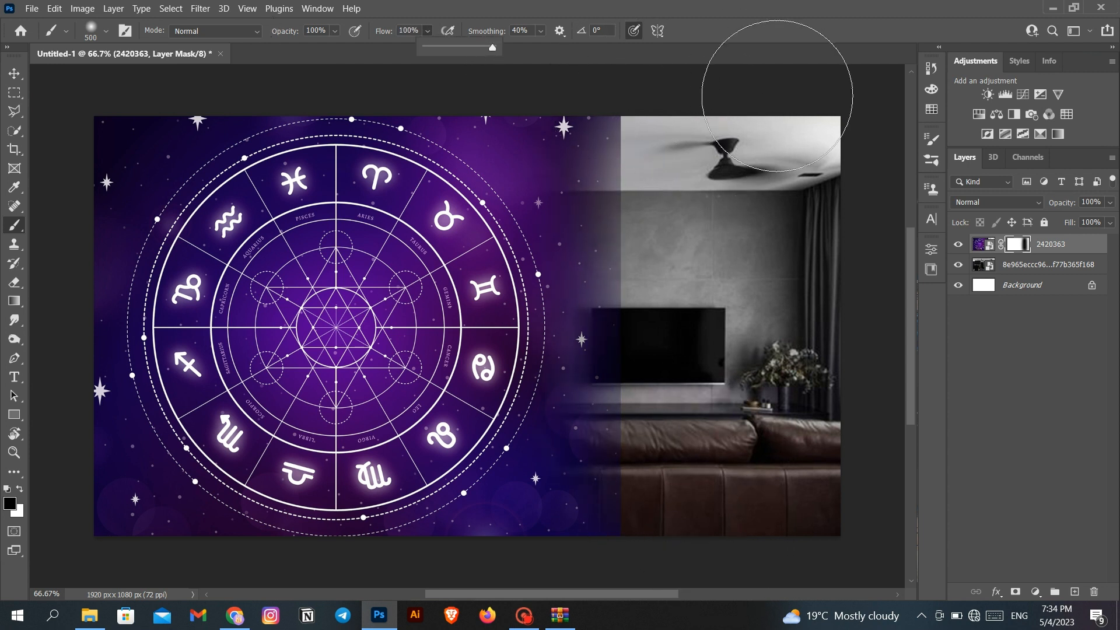
pyautogui.click(778, 80)
pyautogui.press('[')
pyautogui.press('[')
pyautogui.press('[')
pyautogui.press('[')
pyautogui.press('[')
pyautogui.press('[')
pyautogui.press('[')
pyautogui.press('[')
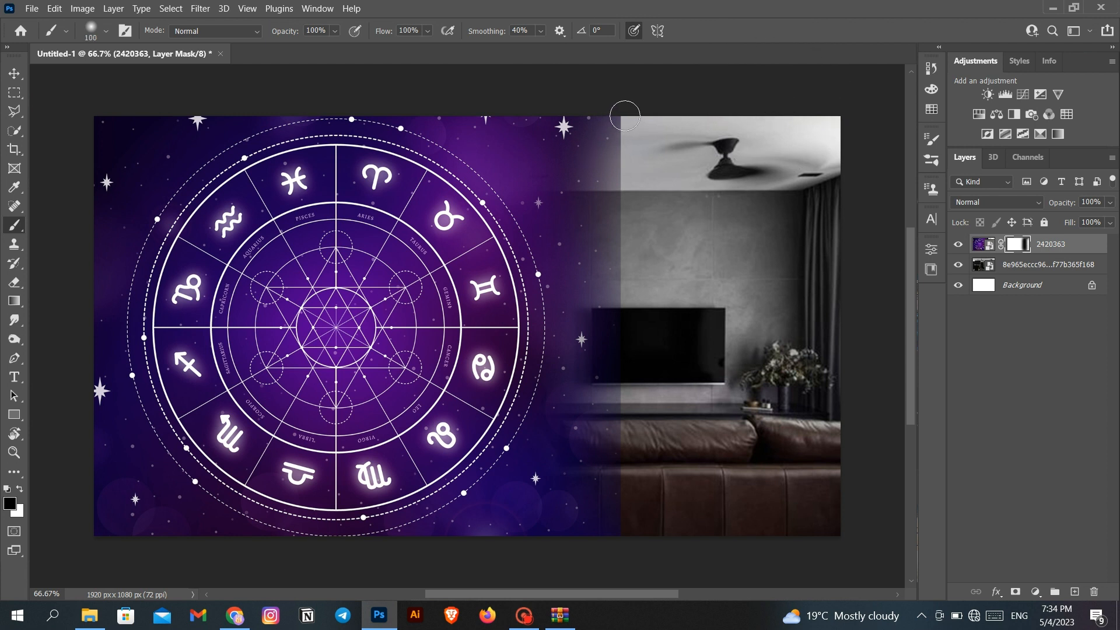
pyautogui.moveTo(610, 116); pyautogui.dragTo(607, 435)
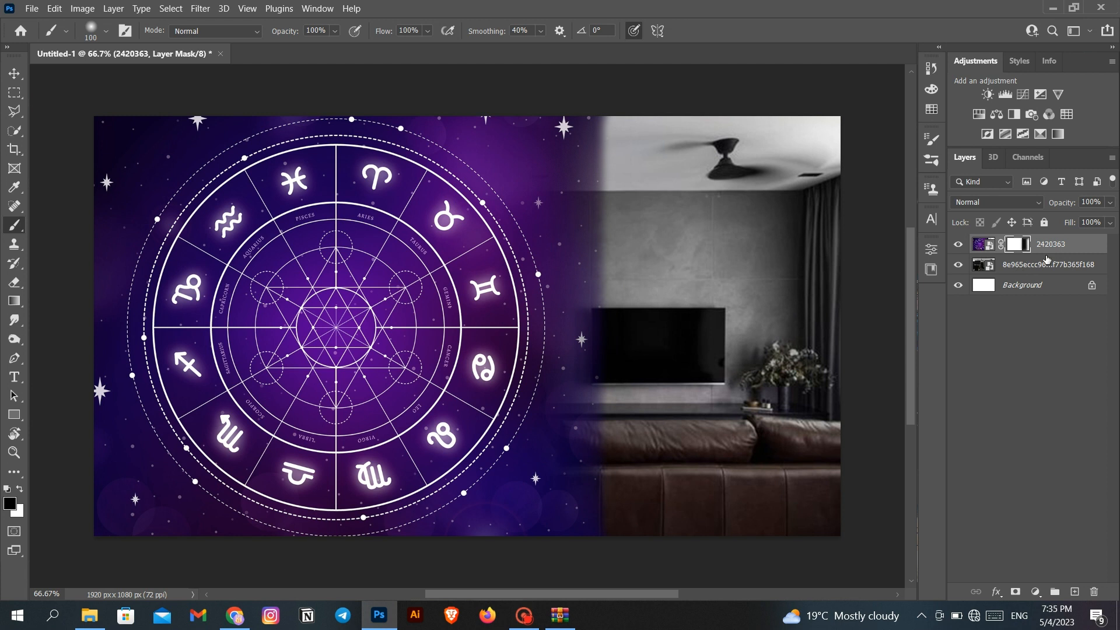
# Step: Add a Curves adjustment above the living room layer and pull the curve down to darken the room
pyautogui.click(1044, 263)
pyautogui.click(1035, 592)
pyautogui.click(1006, 397)
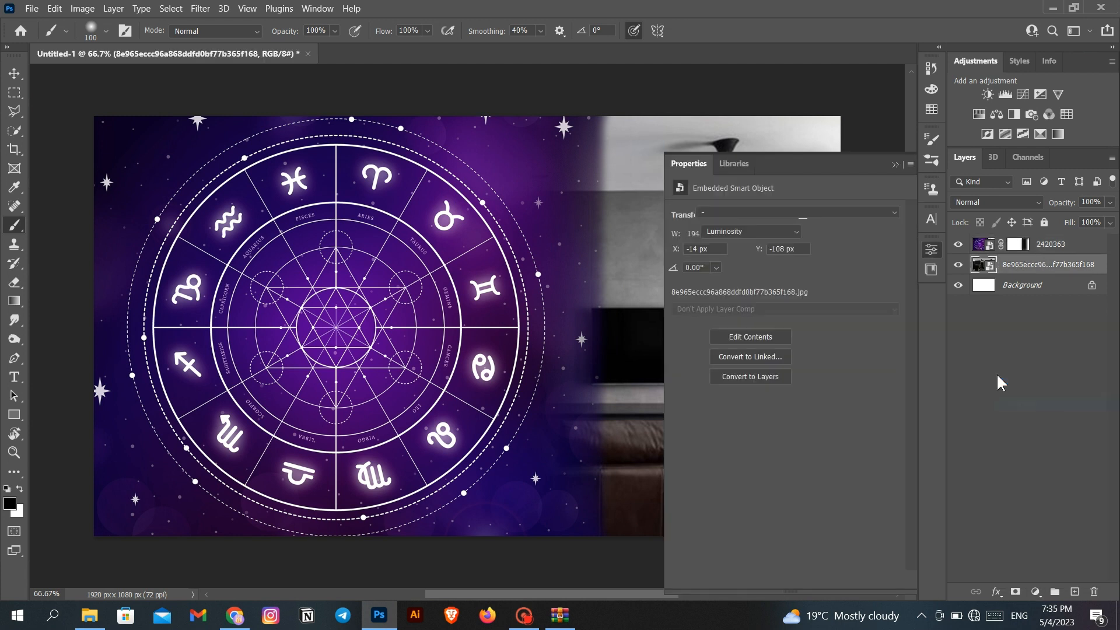
pyautogui.moveTo(806, 333); pyautogui.dragTo(840, 355)
pyautogui.click(895, 165)
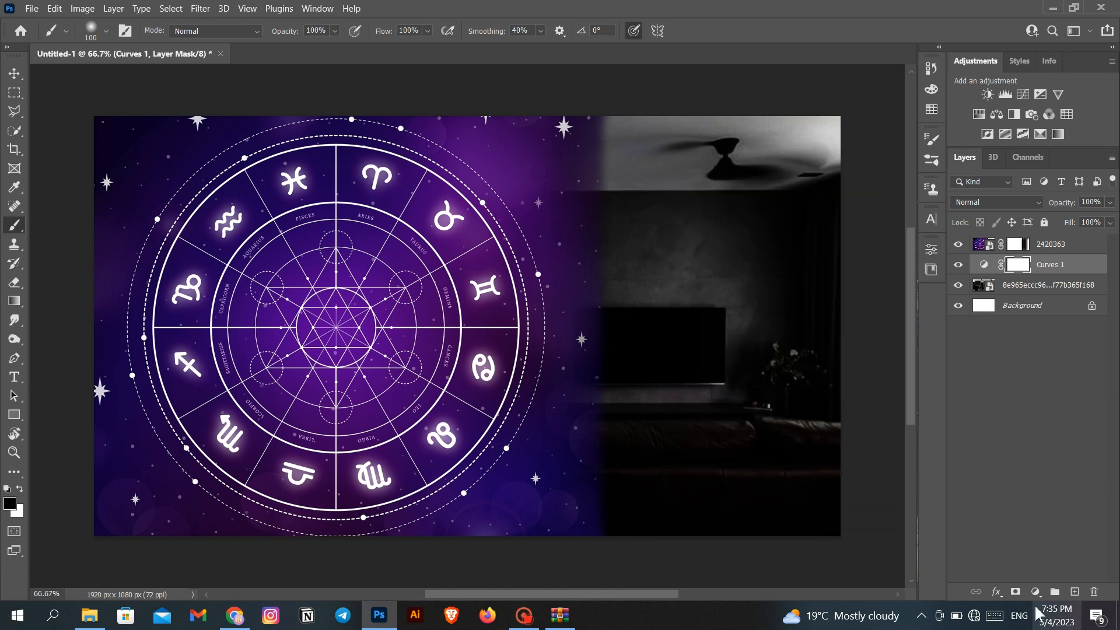
# Step: Add a Solid Color fill of #300066, sampled from the zodiac wheel, above the Curves layer and set its blend mode to Overlay
pyautogui.click(1035, 592)
pyautogui.click(1036, 345)
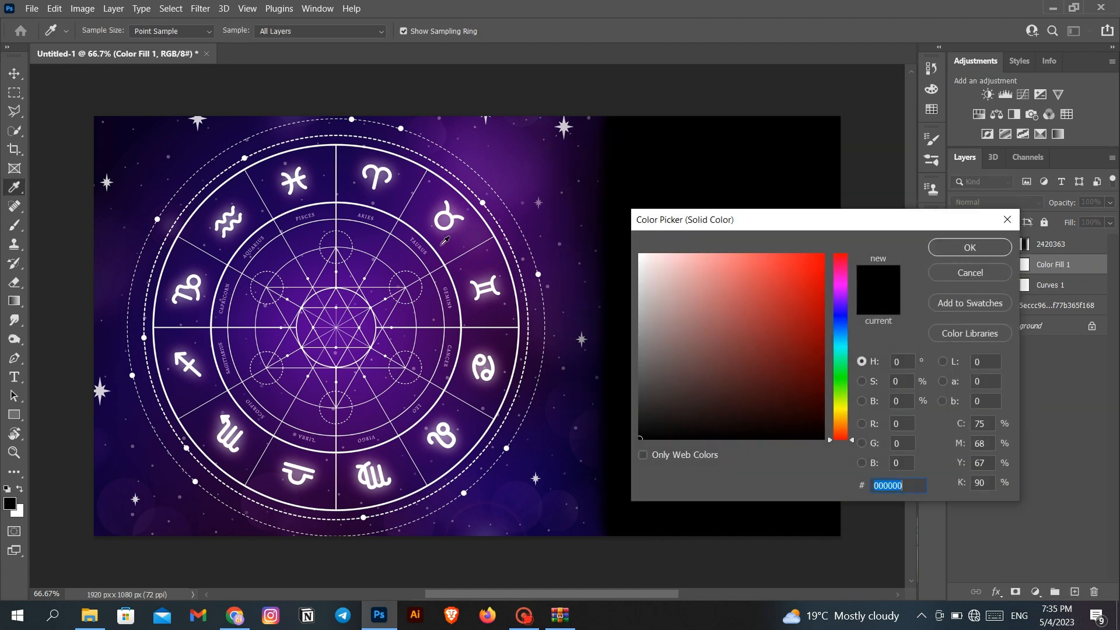
pyautogui.click(442, 243)
pyautogui.click(399, 203)
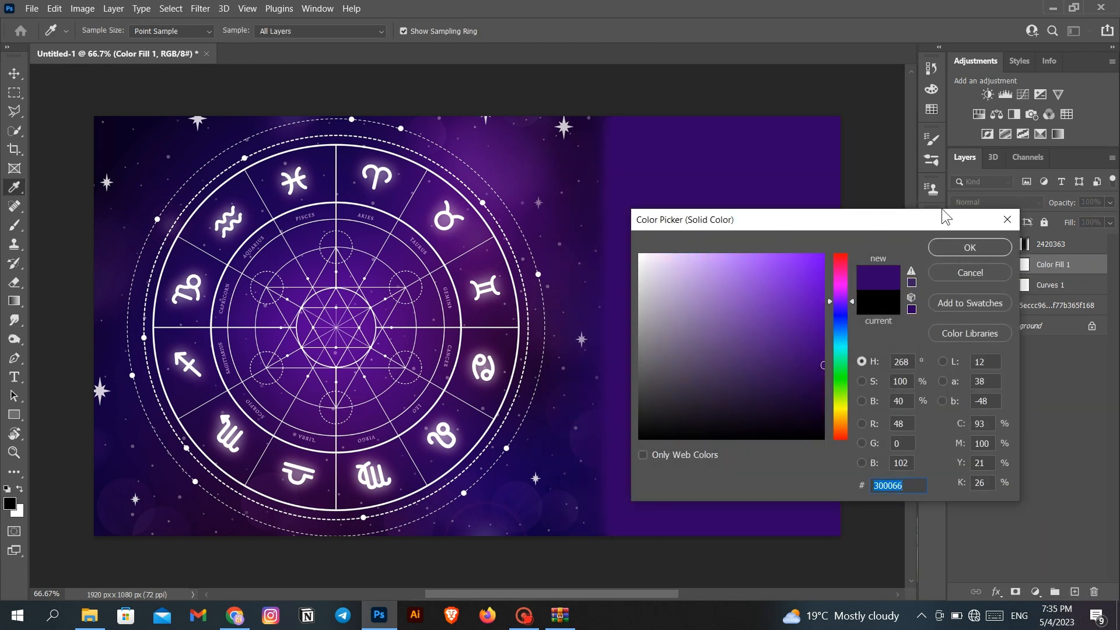
pyautogui.click(952, 249)
pyautogui.click(996, 202)
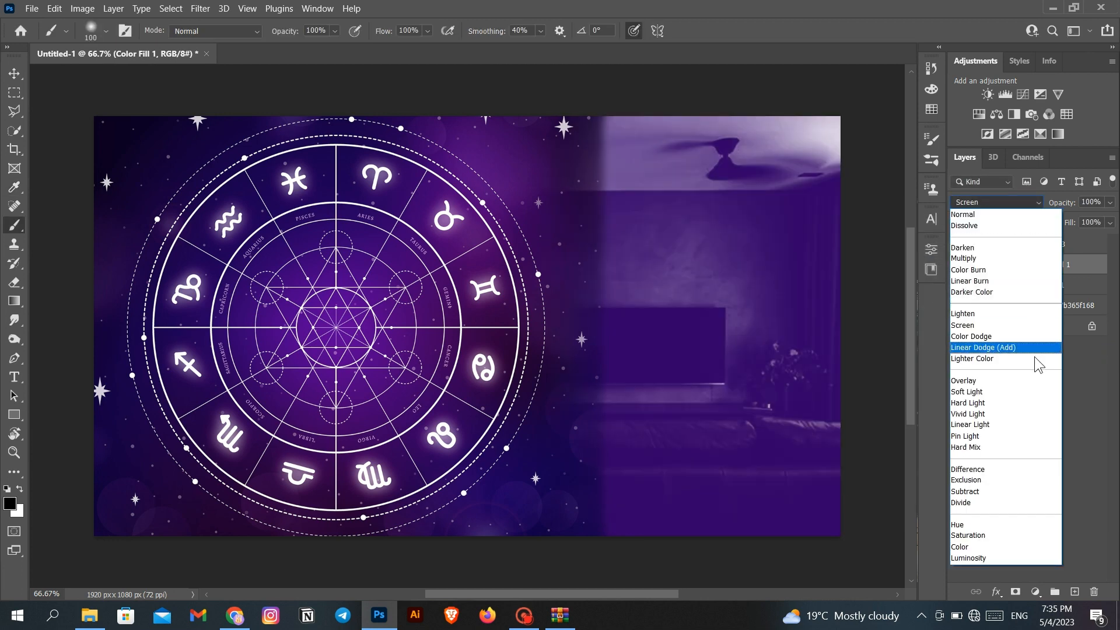
pyautogui.click(985, 377)
# Step: Lighten the room slightly by moving the Curves 1 point to input 168, output 121
pyautogui.doubleClick(984, 286)
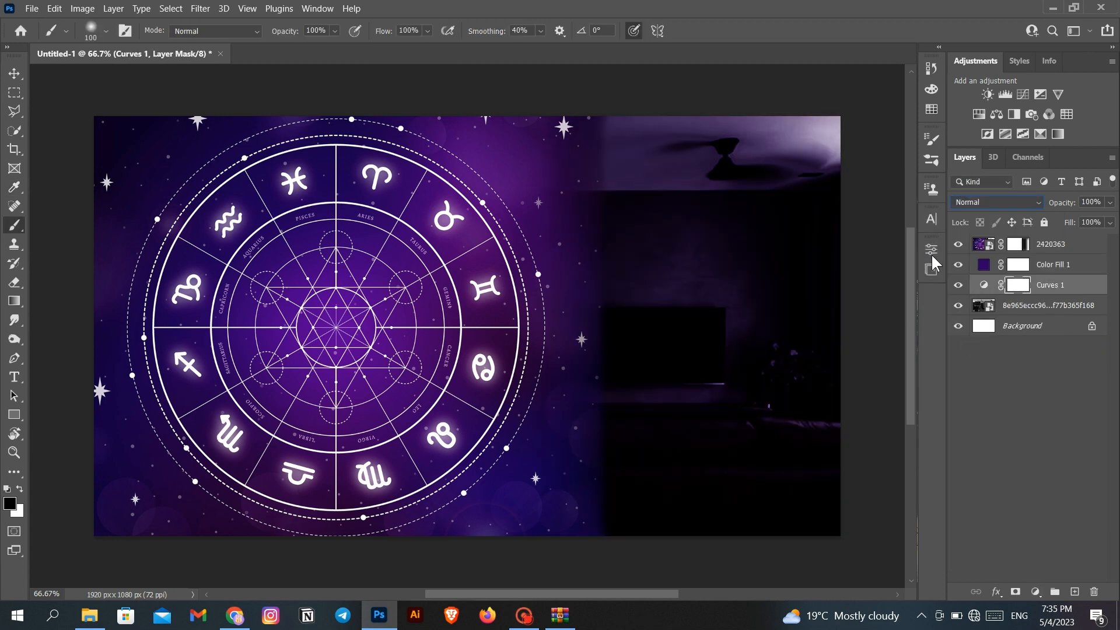
pyautogui.moveTo(840, 357); pyautogui.dragTo(828, 345)
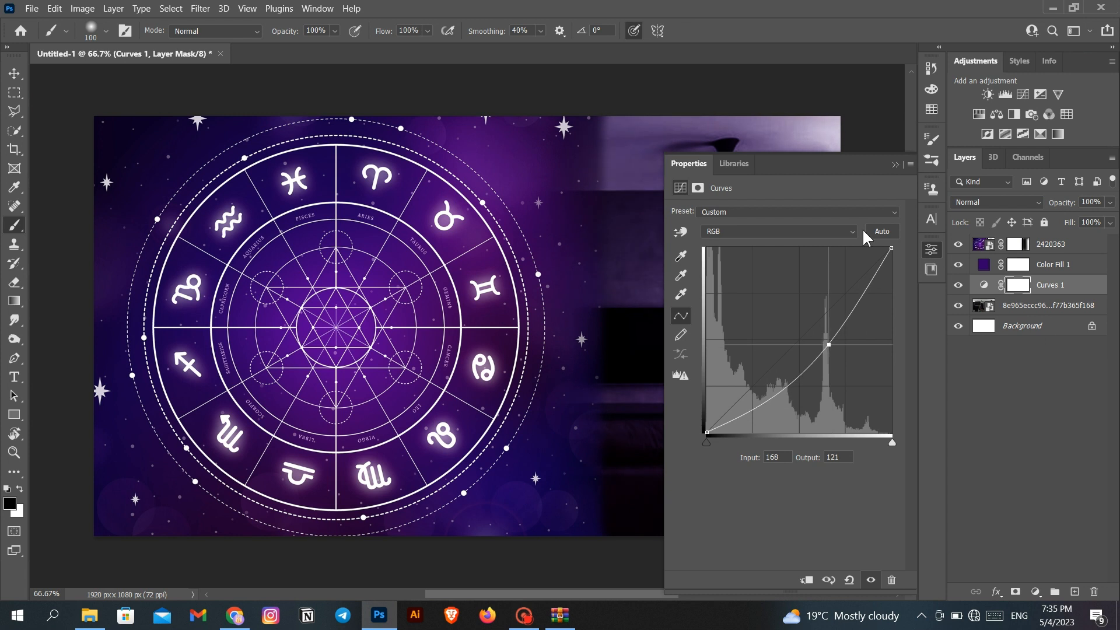
pyautogui.click(895, 166)
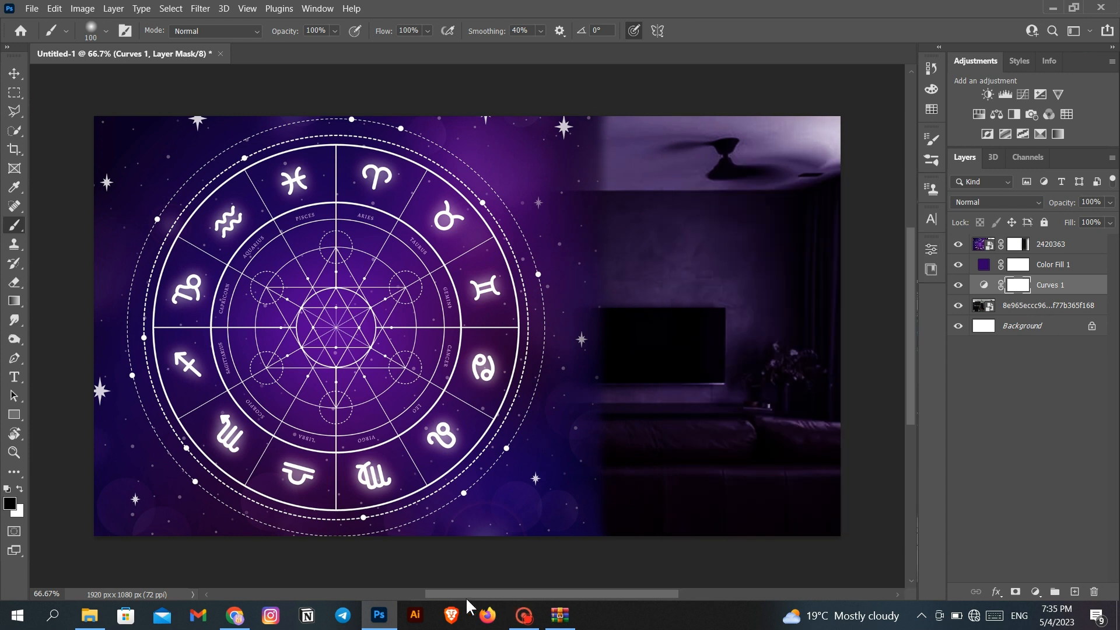
# Step: Enlarge the zodiac wheel layer to 120.77% with Free Transform
pyautogui.hotkey('ctrl', 't')
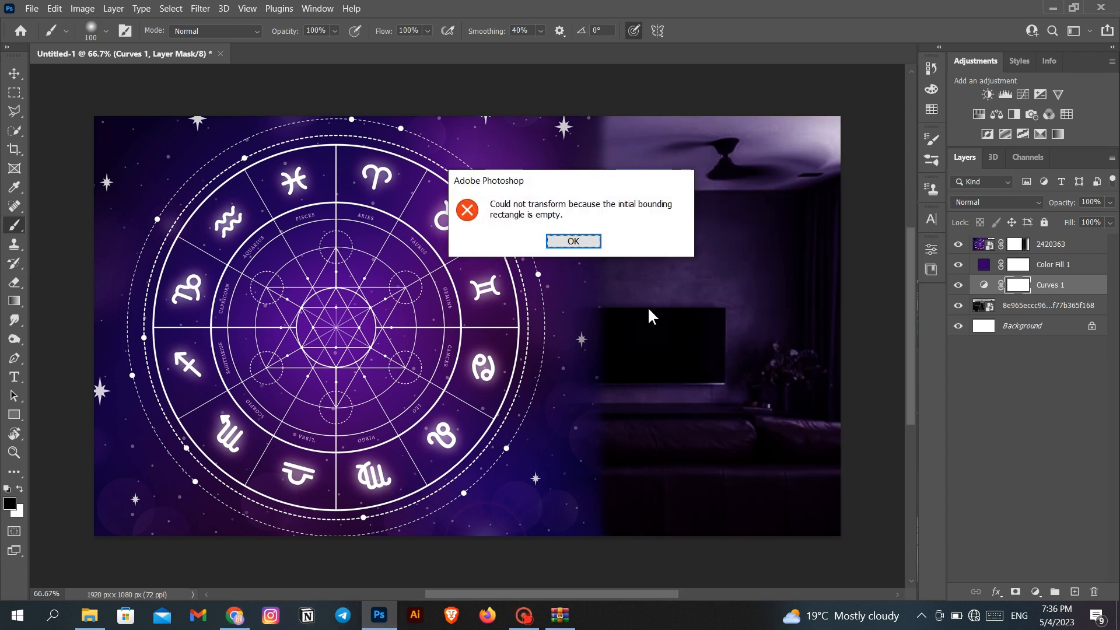
pyautogui.click(574, 241)
pyautogui.click(1059, 240)
pyautogui.hotkey('ctrl', 't')
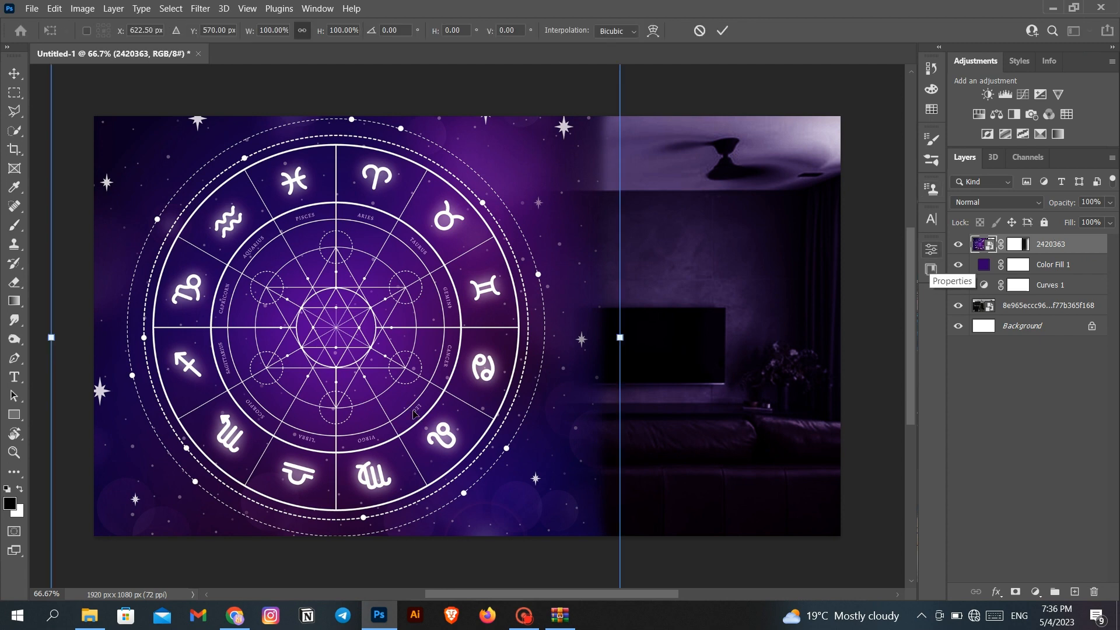
pyautogui.hotkey('ctrl', '-')
pyautogui.hotkey('ctrl', '-')
pyautogui.hotkey('ctrl', '-')
pyautogui.moveTo(418, 223); pyautogui.dragTo(419, 202)
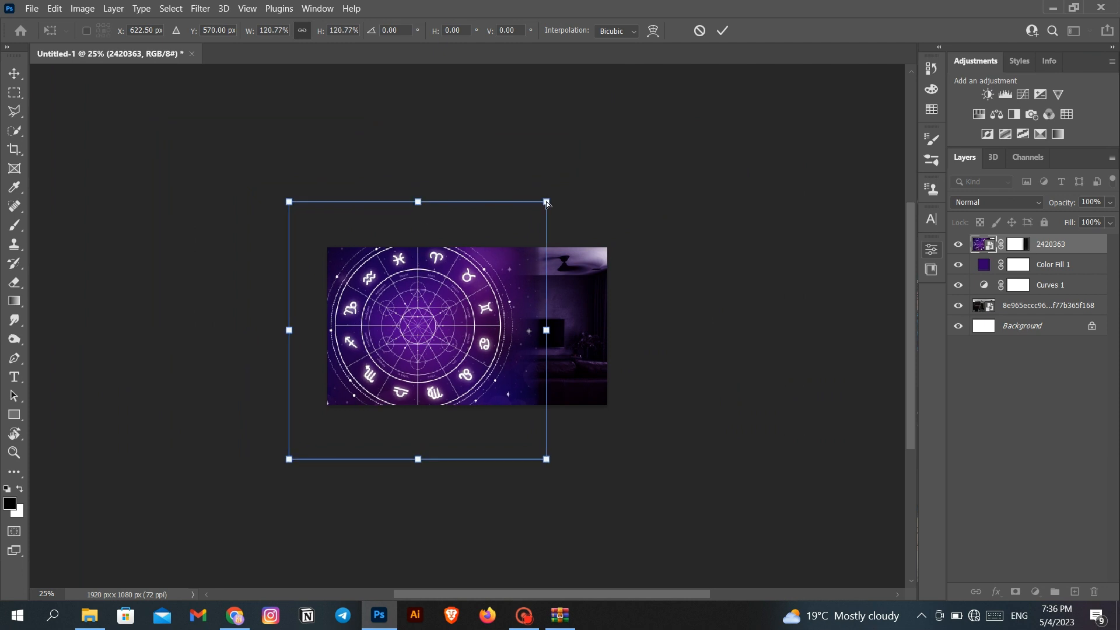
# Step: Distort the zodiac layer slightly by shifting its top corners inward and down and its bottom-right corner up, and apply the transform
pyautogui.moveTo(546, 203); pyautogui.dragTo(546, 204)
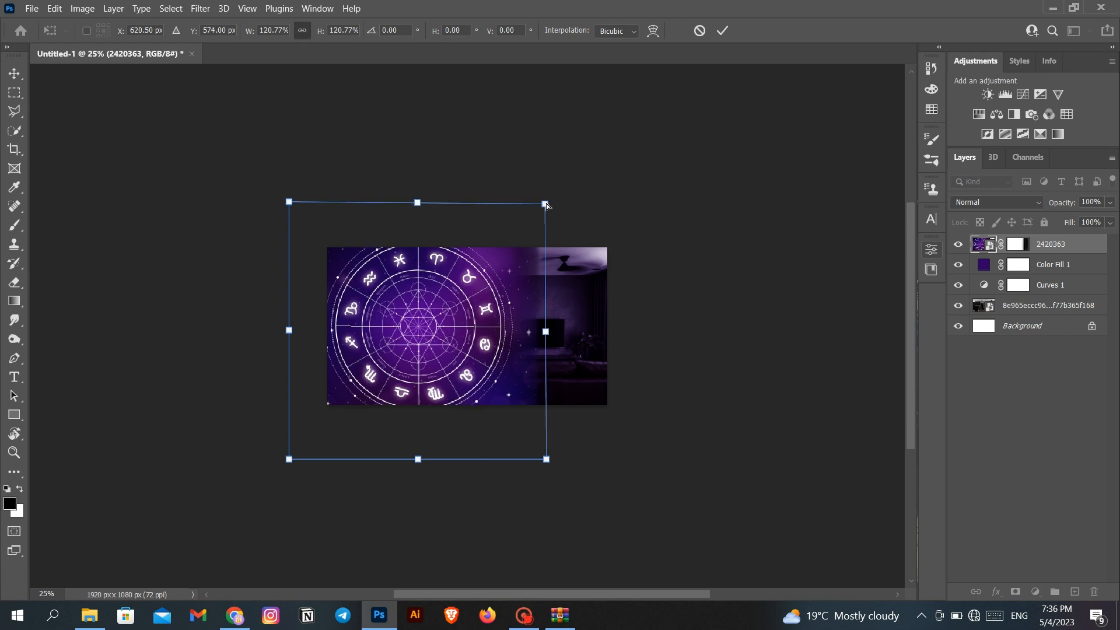
pyautogui.moveTo(292, 207); pyautogui.dragTo(297, 208)
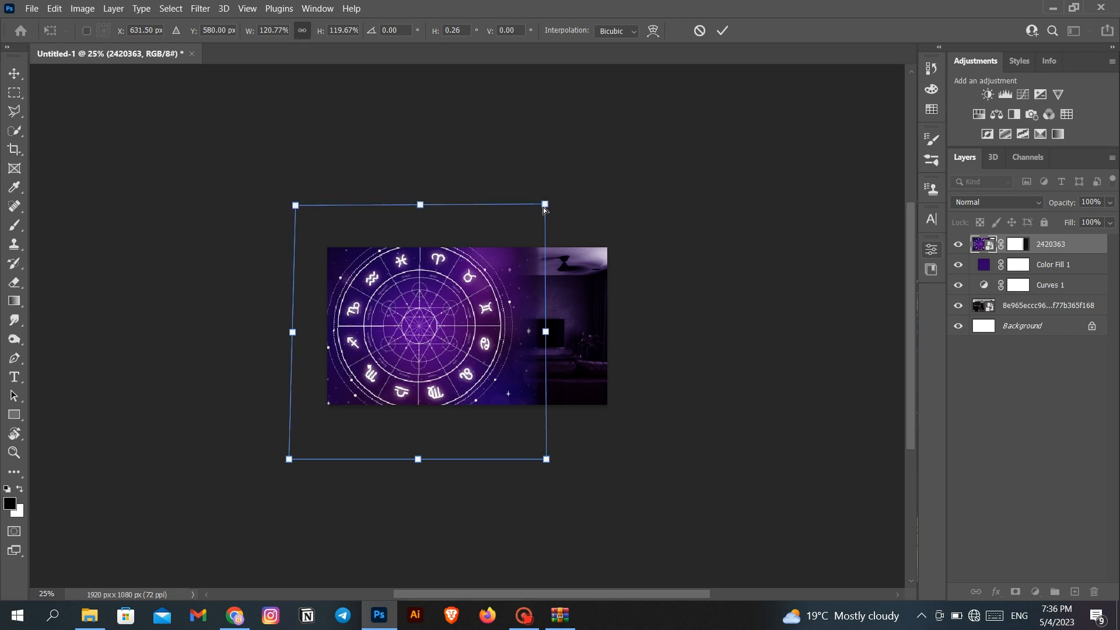
pyautogui.moveTo(544, 208); pyautogui.dragTo(546, 218)
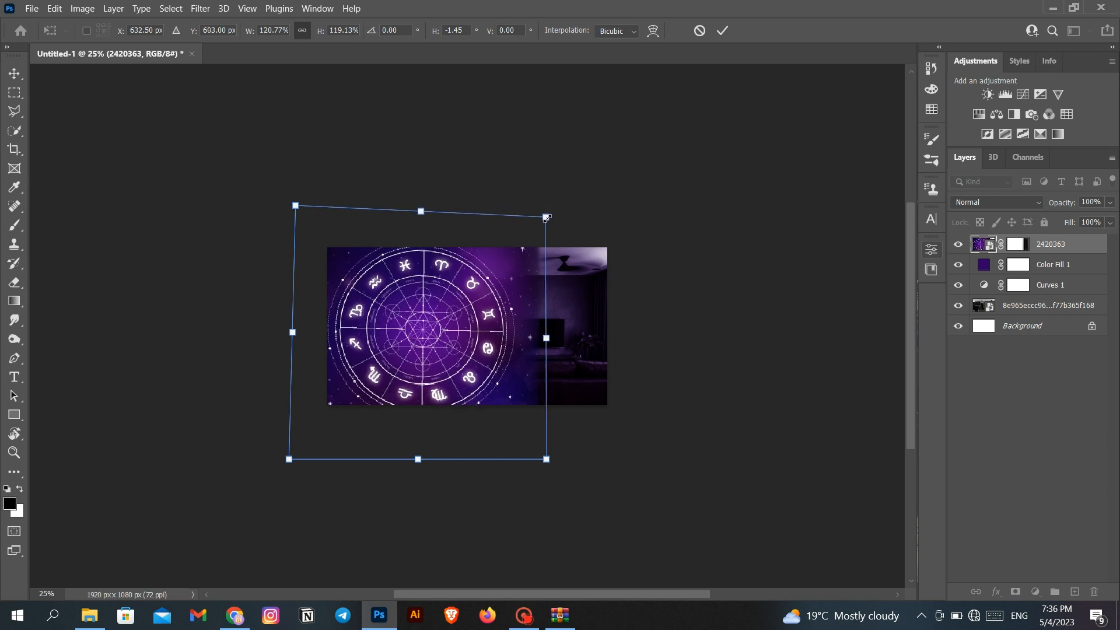
pyautogui.moveTo(547, 462); pyautogui.dragTo(547, 460)
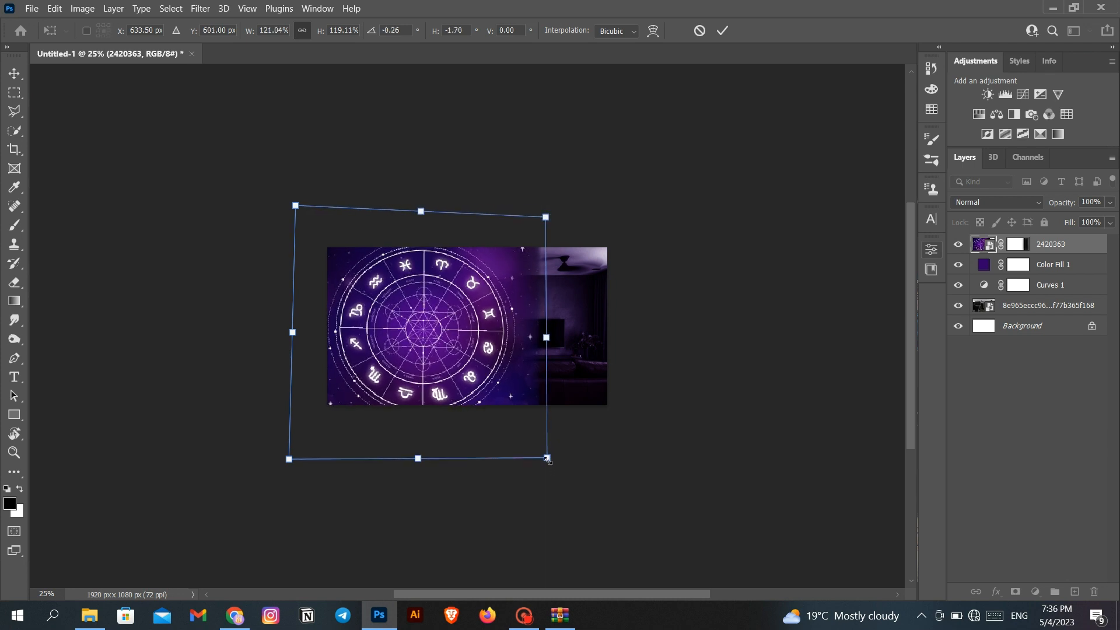
pyautogui.click(1031, 400)
pyautogui.hotkey('ctrl', '0')
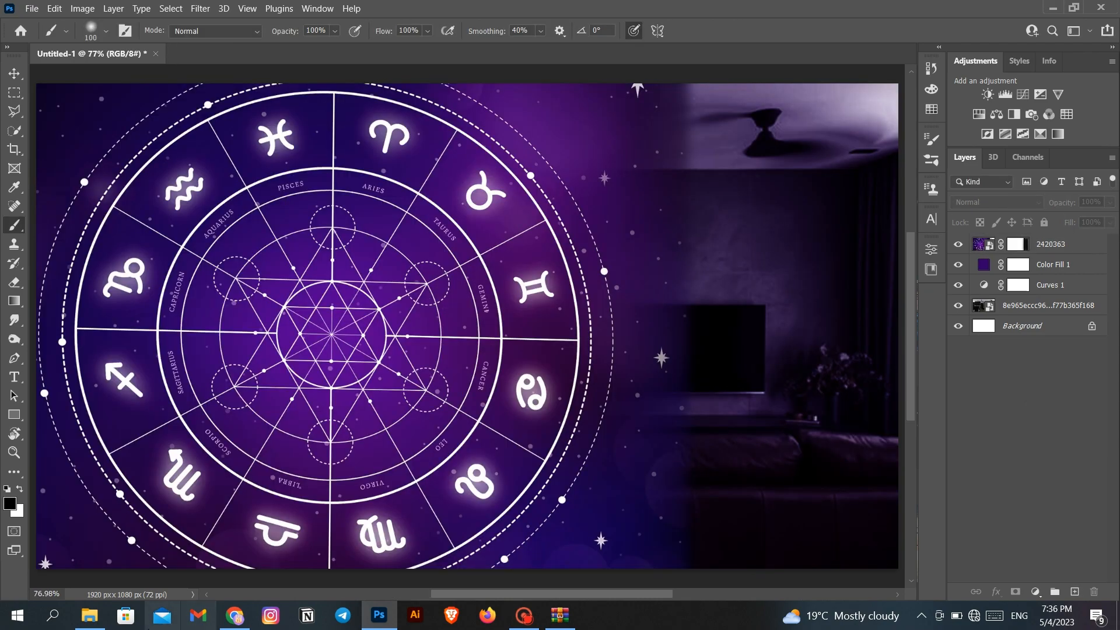
# Step: Place the carefree-joyful man with bushy hairstyle photo from the file folder as the top layer at its fitted size
pyautogui.click(89, 616)
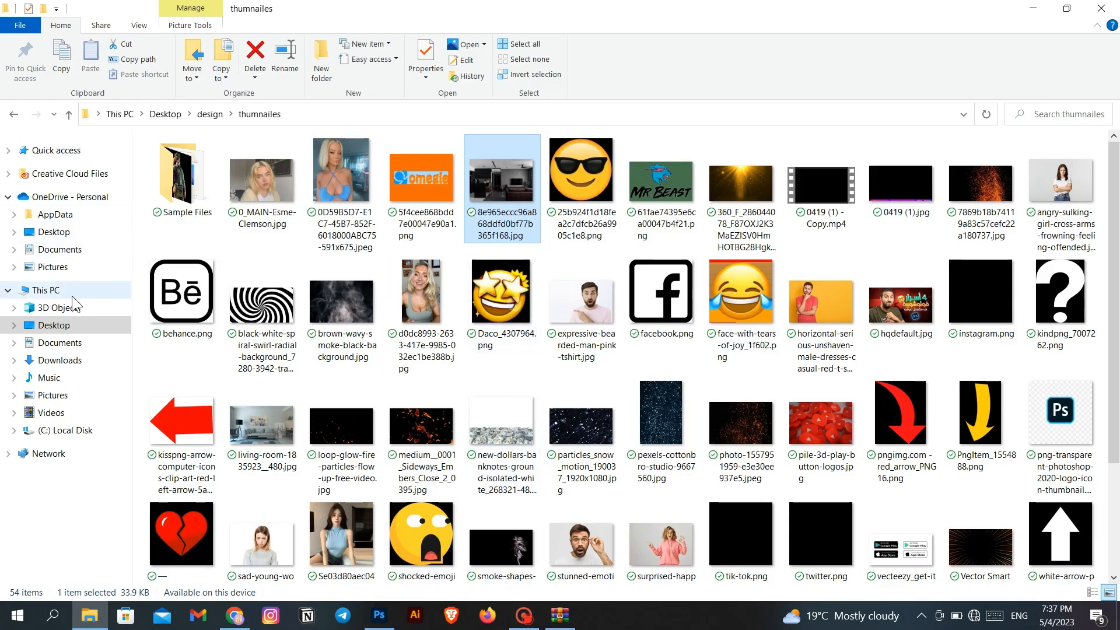
pyautogui.click(82, 359)
pyautogui.click(518, 209)
pyautogui.moveTo(518, 209); pyautogui.dragTo(642, 304)
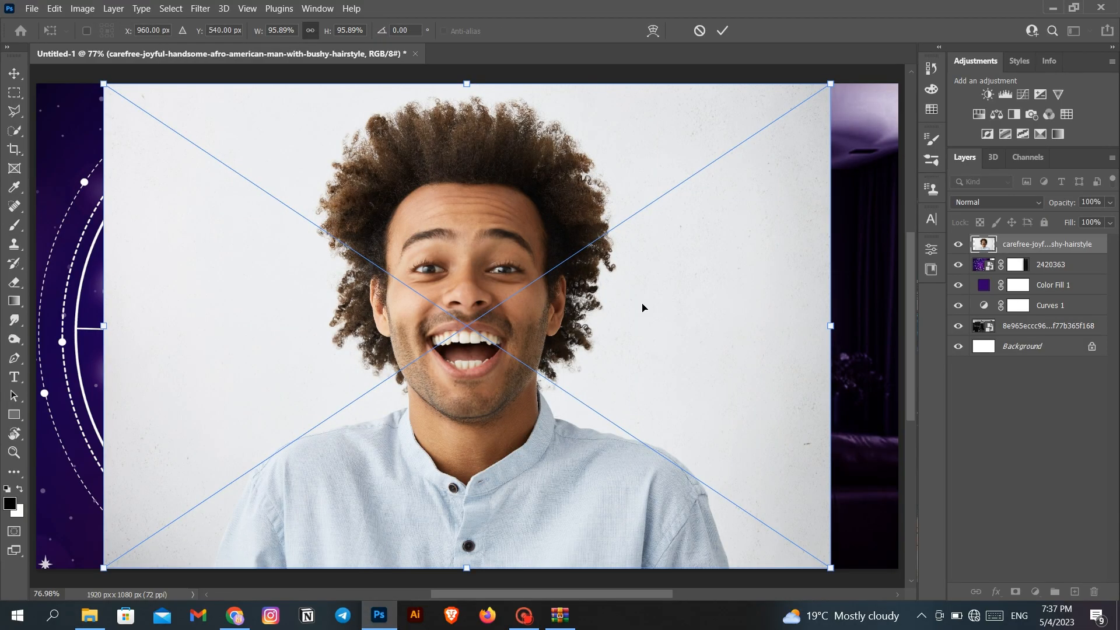
pyautogui.click(723, 30)
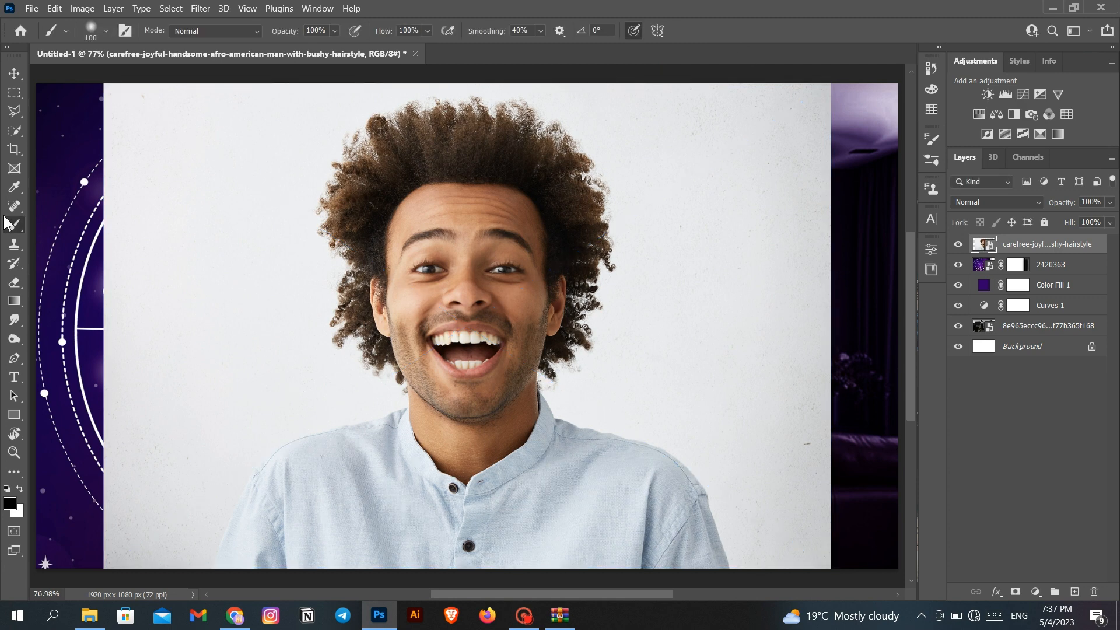
# Step: Cut out the man from his white background using Select Subject and a layer mask
pyautogui.rightClick(13, 124)
pyautogui.click(52, 130)
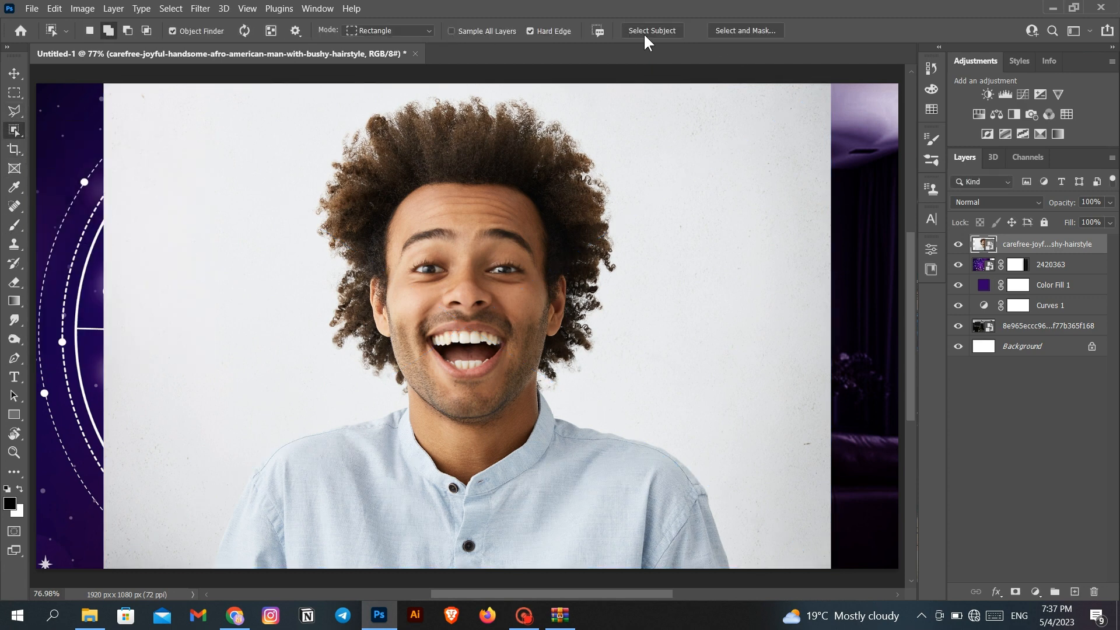
pyautogui.click(642, 31)
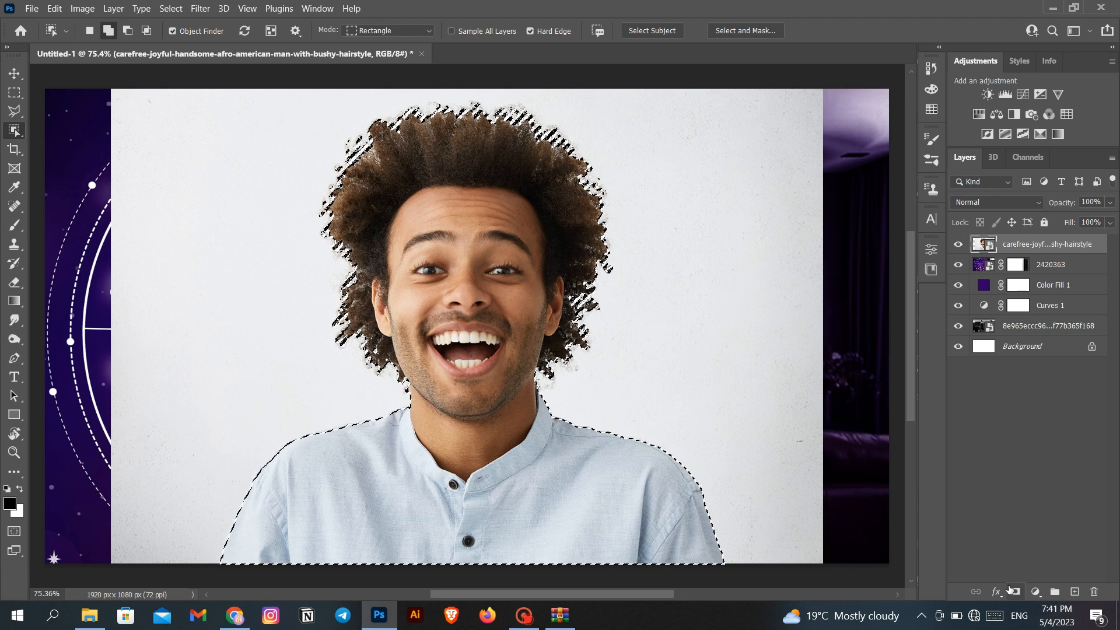
pyautogui.click(1014, 592)
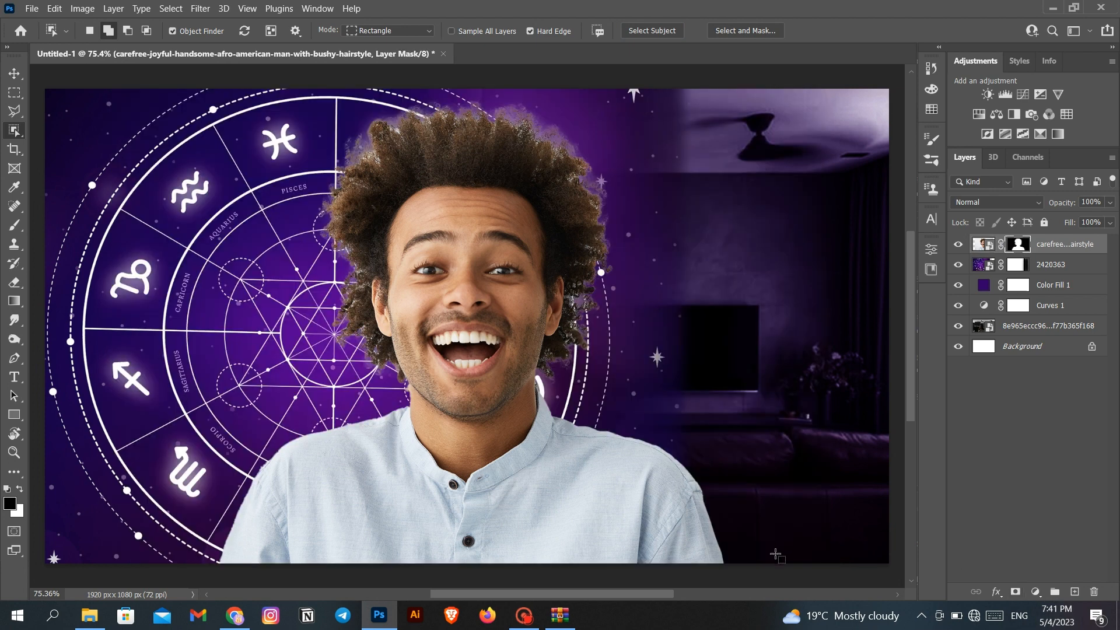
# Step: Open the man's layer mask in Select and Mask and set Shift Edge to -15%
pyautogui.click(728, 31)
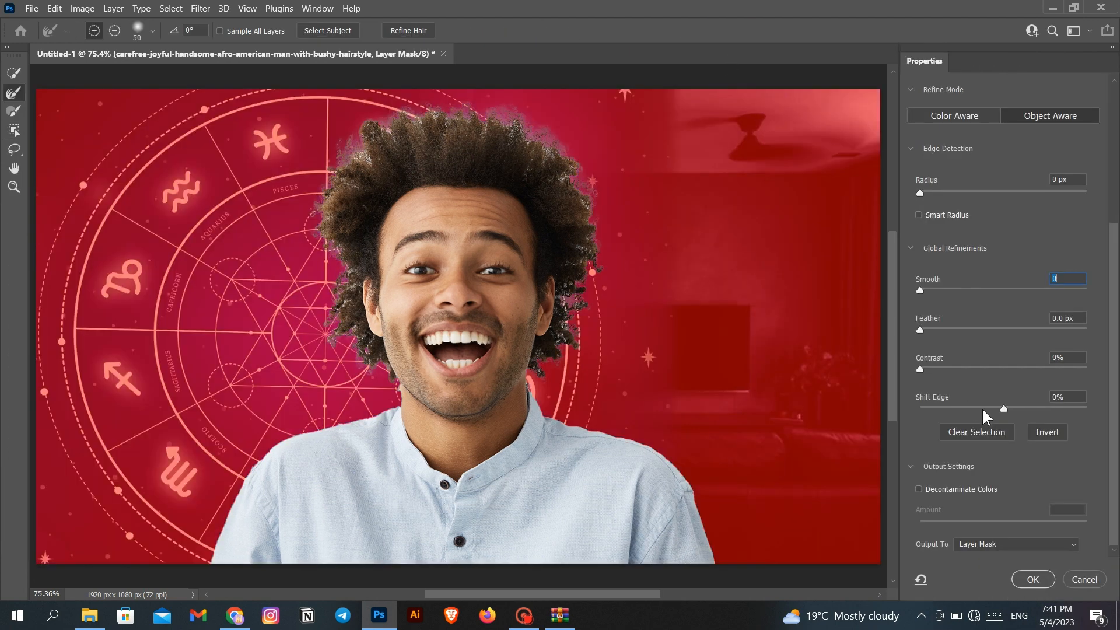
pyautogui.click(983, 408)
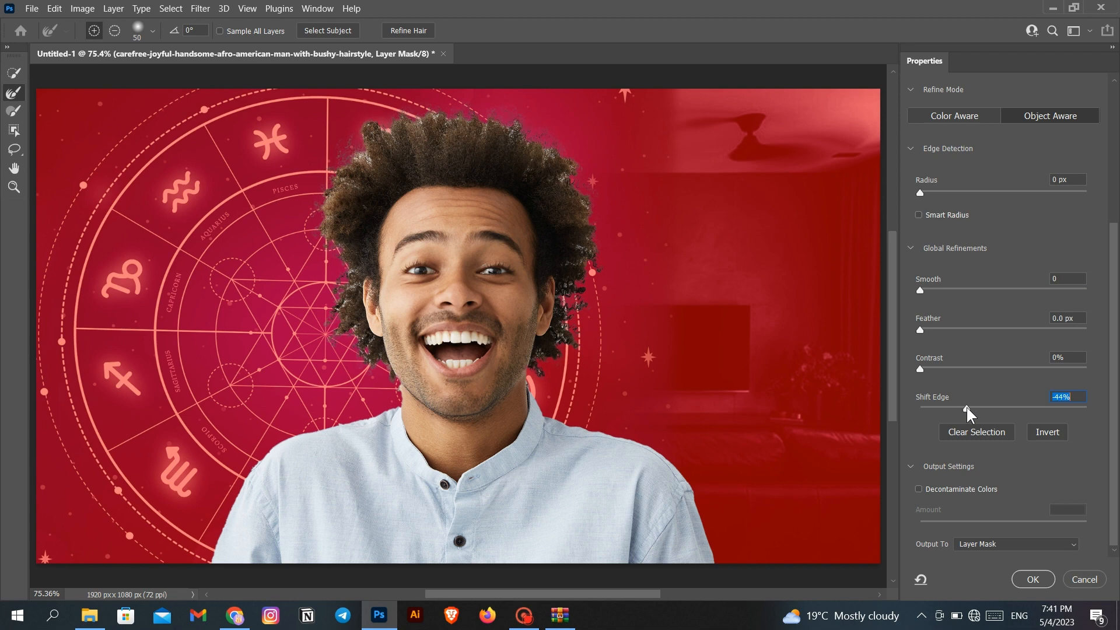
pyautogui.moveTo(932, 369); pyautogui.dragTo(883, 365)
pyautogui.moveTo(986, 407); pyautogui.dragTo(991, 407)
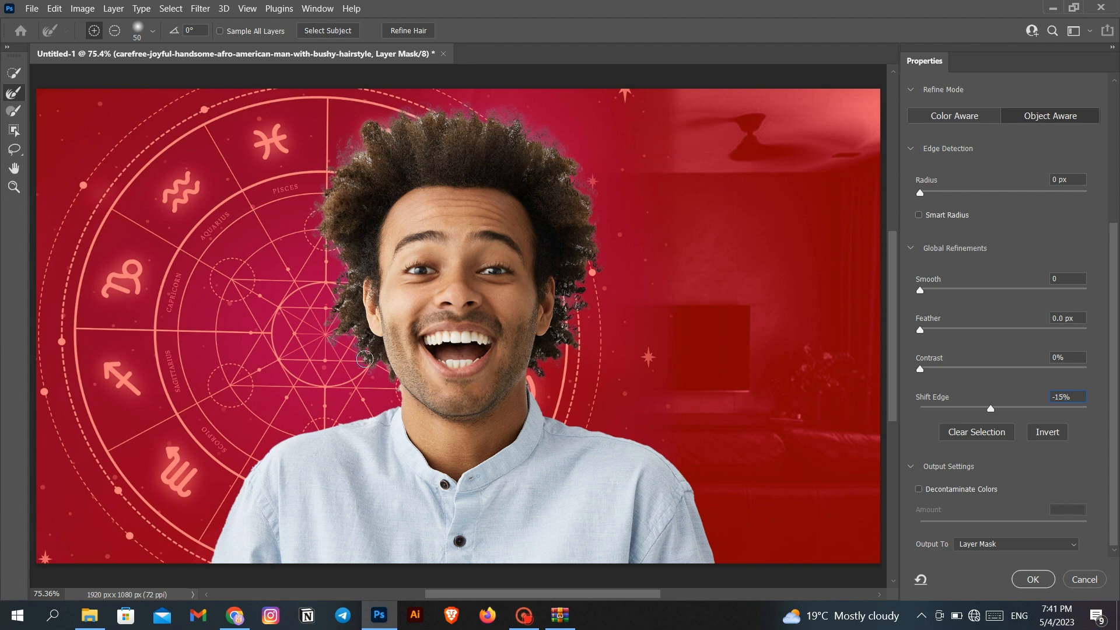
# Step: Refine the curls beside the man's ear on the zodiac side with the Refine Edge Brush at size 15
pyautogui.press('alt')
pyautogui.click(14, 187)
pyautogui.click(342, 275)
pyautogui.click(342, 274)
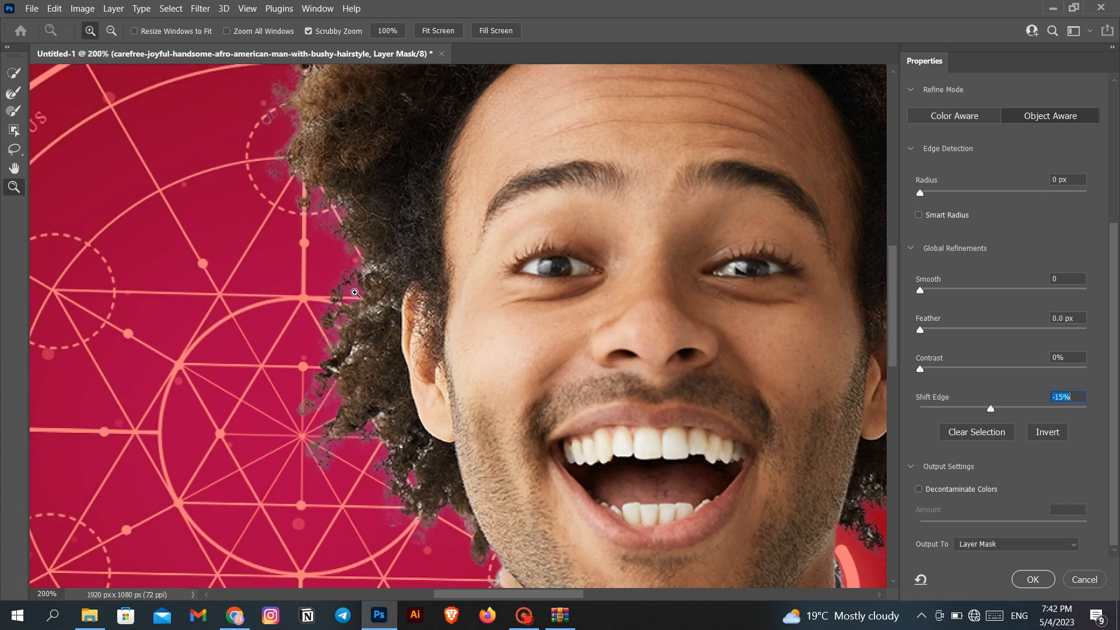
pyautogui.click(342, 274)
pyautogui.click(14, 92)
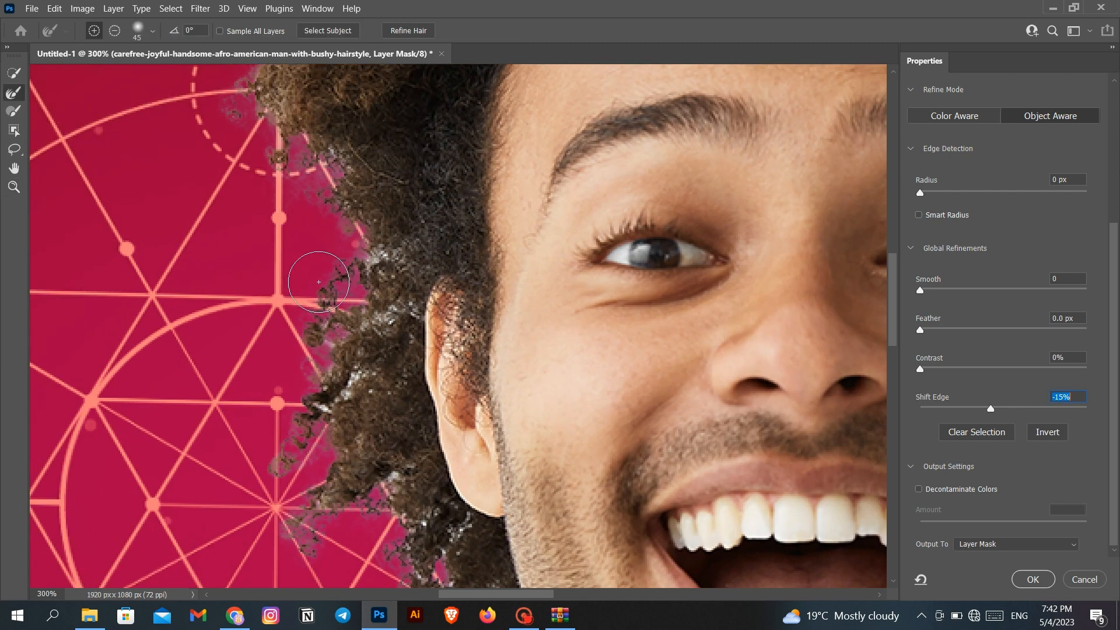
pyautogui.moveTo(374, 266); pyautogui.dragTo(367, 255)
pyautogui.moveTo(392, 313); pyautogui.dragTo(334, 339)
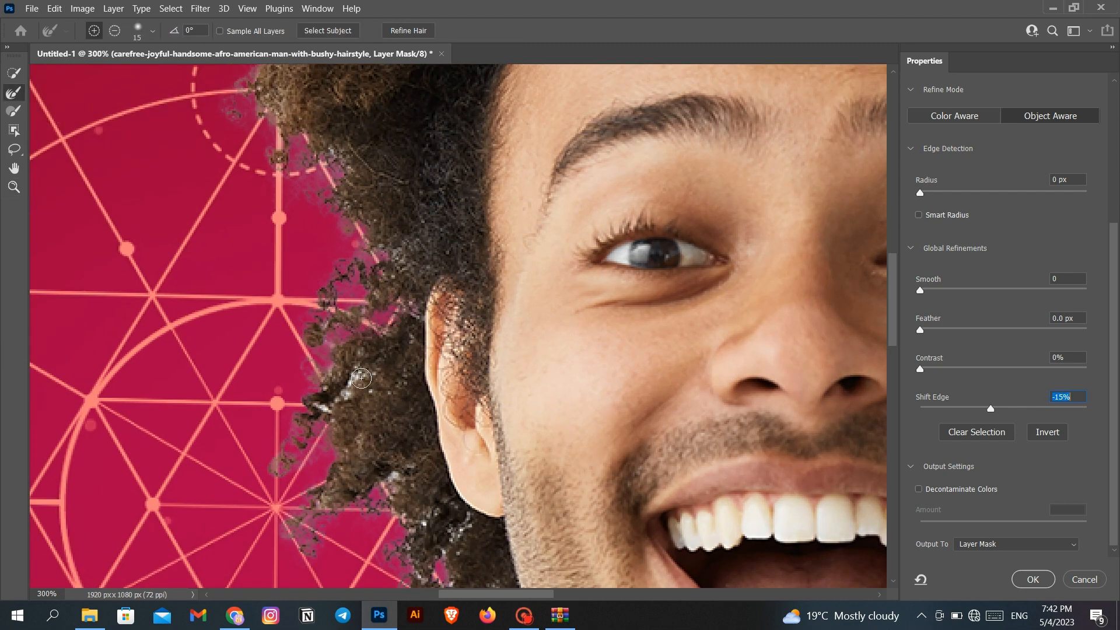
pyautogui.moveTo(361, 379); pyautogui.dragTo(315, 419)
pyautogui.click(398, 484)
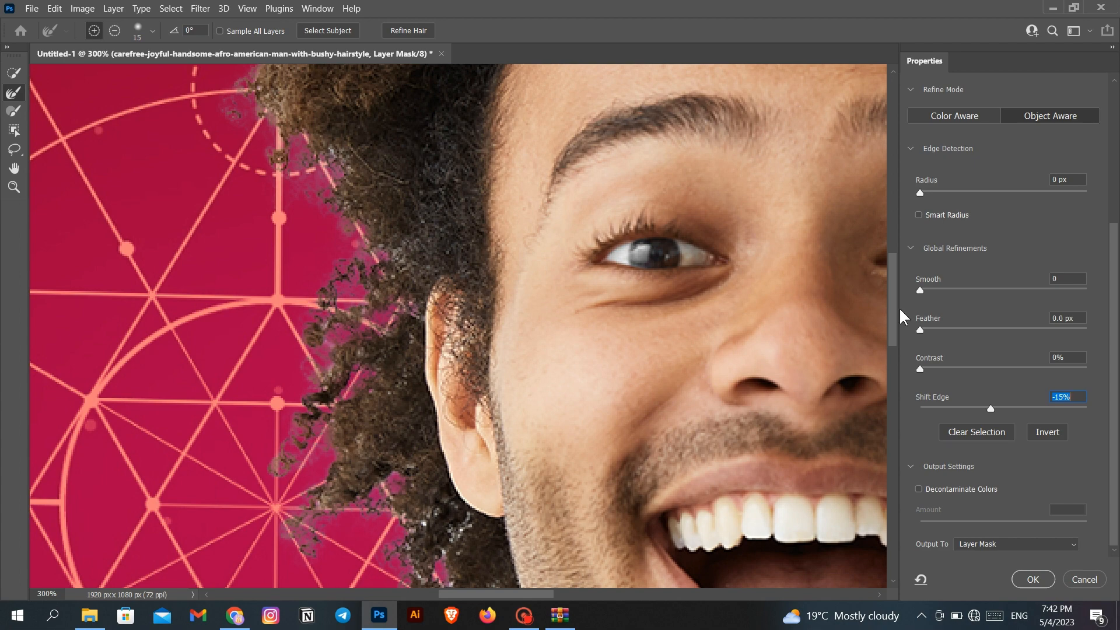
# Step: Refine the outer hair edge from above the ear around the crown of the head with the Refine Edge Brush
pyautogui.scroll(5, 901, 317)
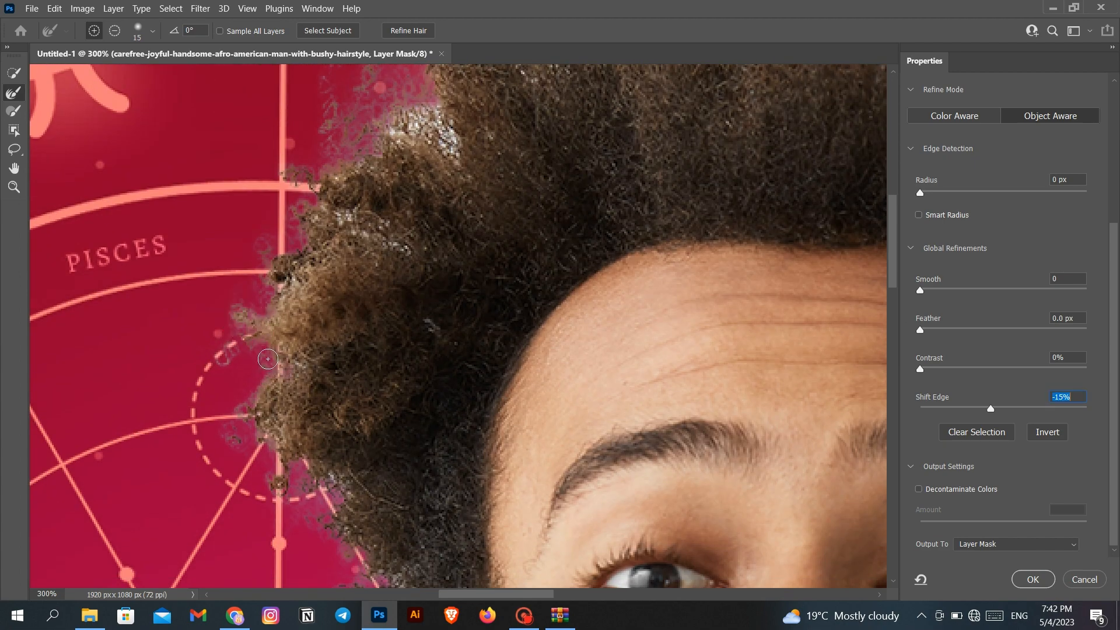
pyautogui.moveTo(268, 359)
pyautogui.mouseDown()
pyautogui.moveTo(259, 391)
pyautogui.moveTo(327, 540)
pyautogui.mouseUp()
pyautogui.moveTo(365, 228); pyautogui.dragTo(310, 196)
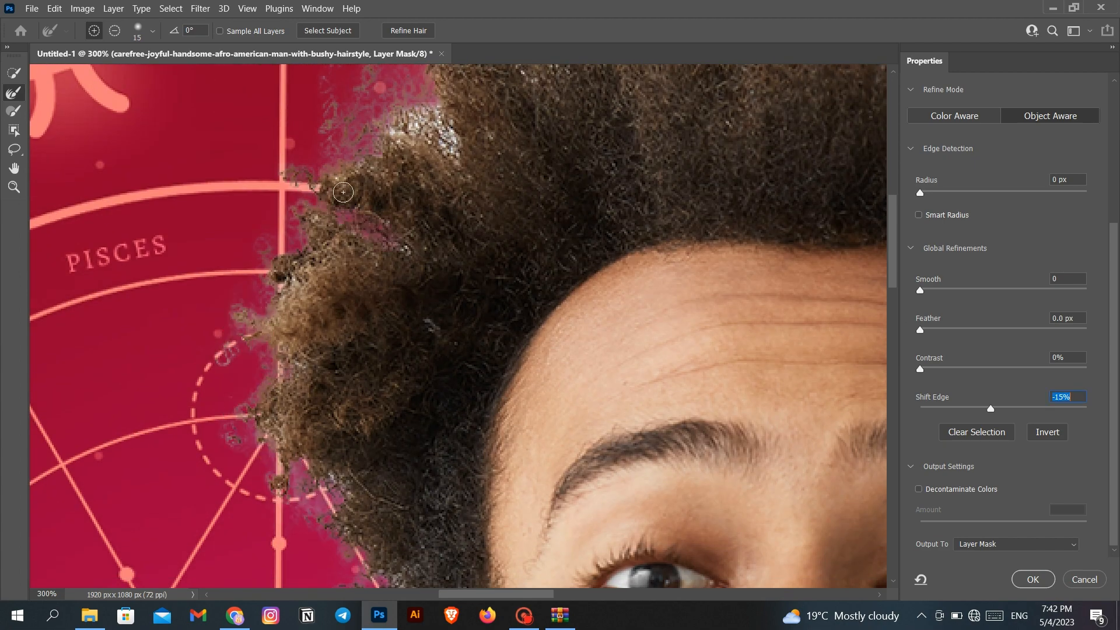
pyautogui.scroll(3, 897, 262)
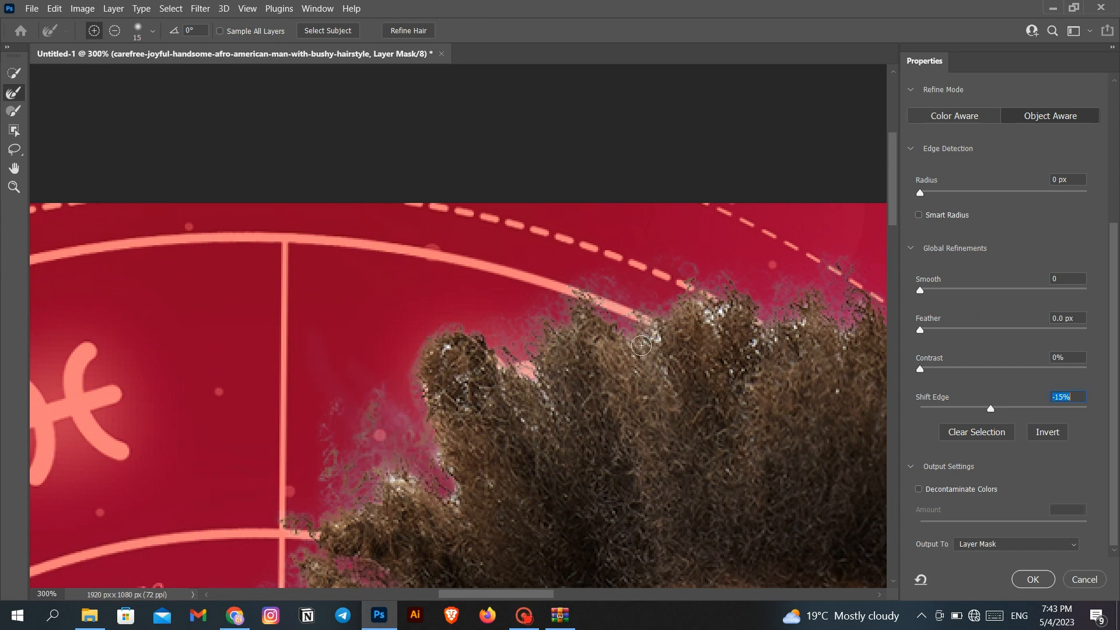
pyautogui.scroll(-5, 880, 243)
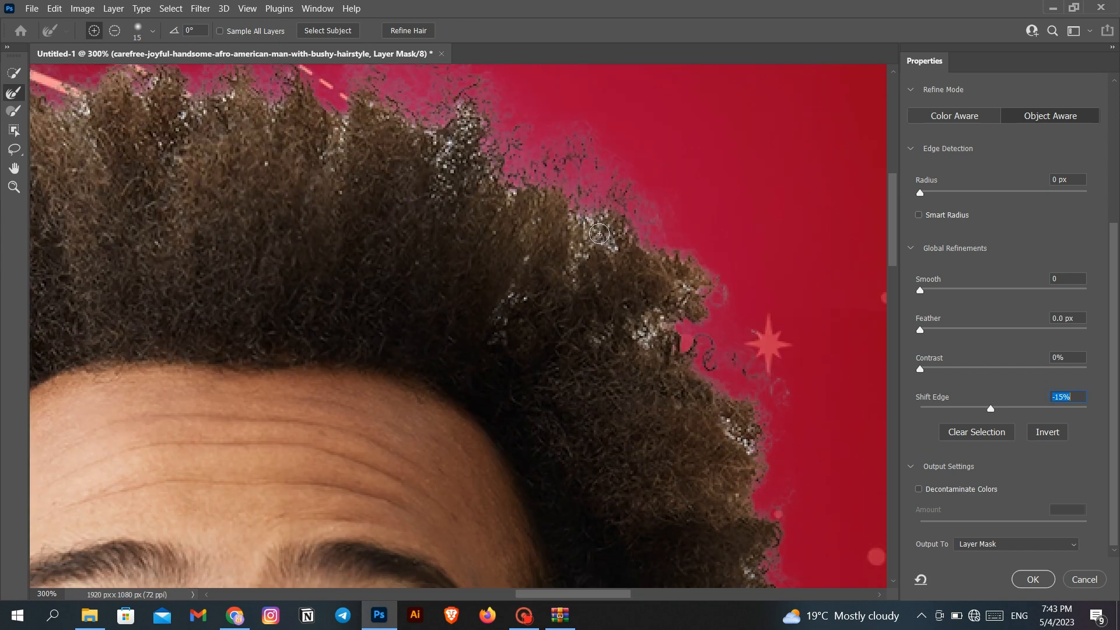
# Step: Set Shift Edge to -5% and apply the refined result to the man's layer mask
pyautogui.moveTo(999, 412)
pyautogui.mouseDown()
pyautogui.moveTo(1084, 413)
pyautogui.moveTo(973, 412)
pyautogui.moveTo(1001, 417)
pyautogui.mouseUp()
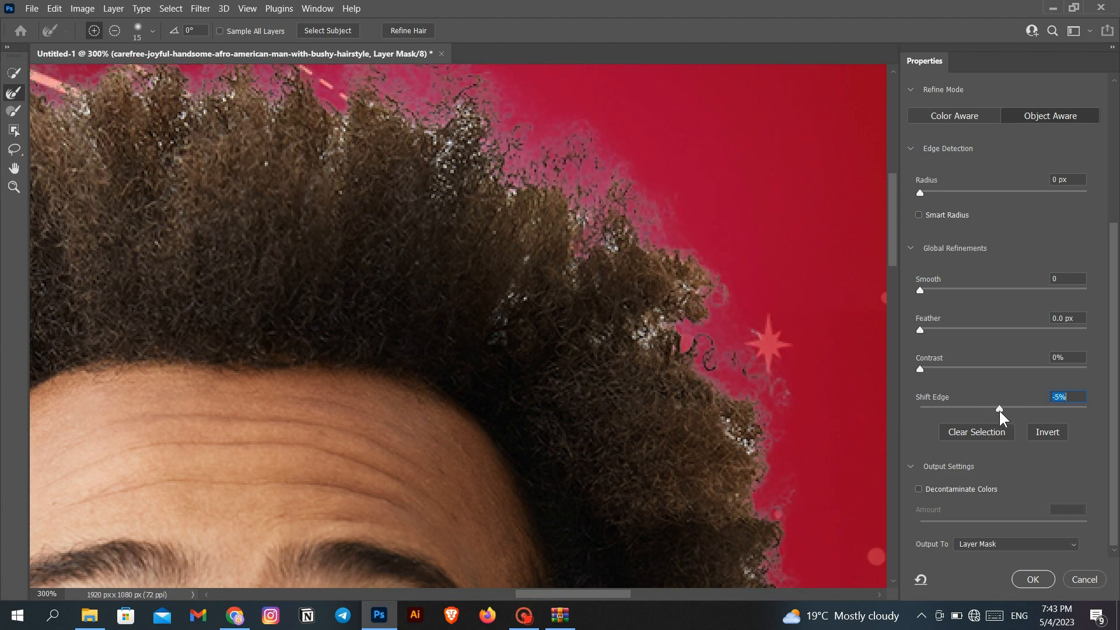
pyautogui.moveTo(926, 366); pyautogui.dragTo(857, 383)
pyautogui.click(1030, 579)
pyautogui.hotkey('ctrl', '0')
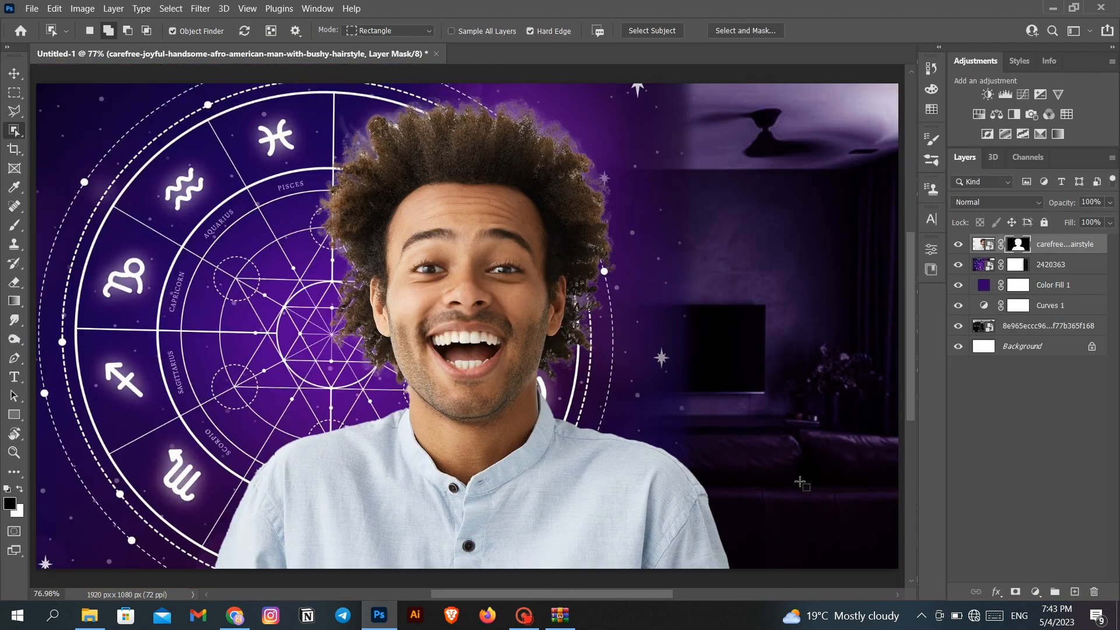
# Step: Move the man to the living-room side of the canvas and enlarge him to 110% with Free Transform
pyautogui.hotkey('ctrl', 't')
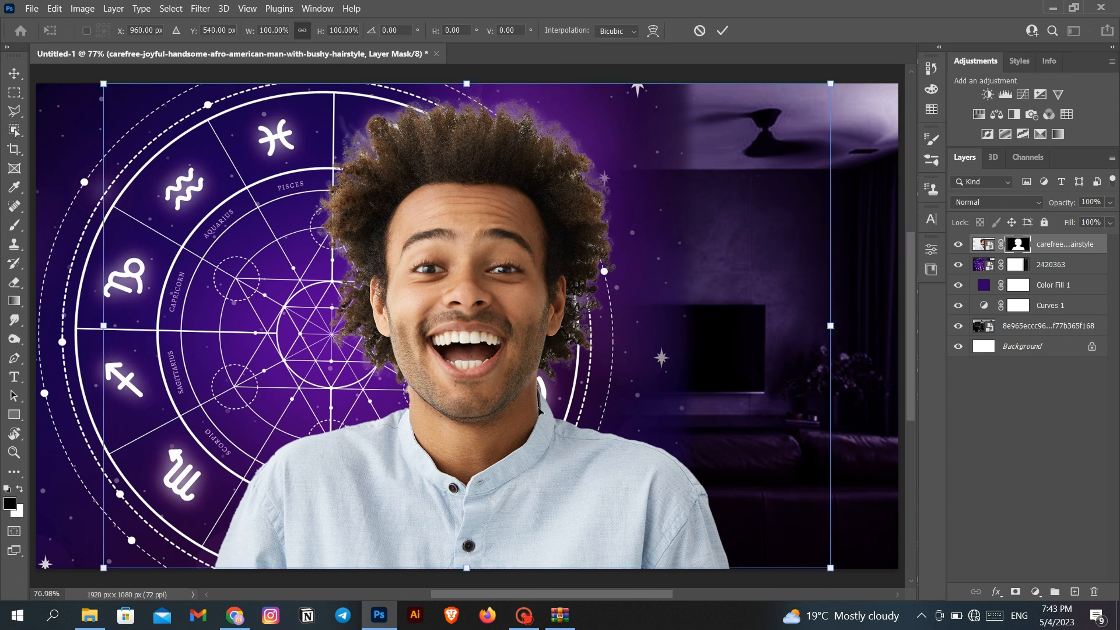
pyautogui.hotkey('ctrl', '-')
pyautogui.hotkey('ctrl', '-')
pyautogui.hotkey('ctrl', '-')
pyautogui.moveTo(473, 349); pyautogui.dragTo(600, 344)
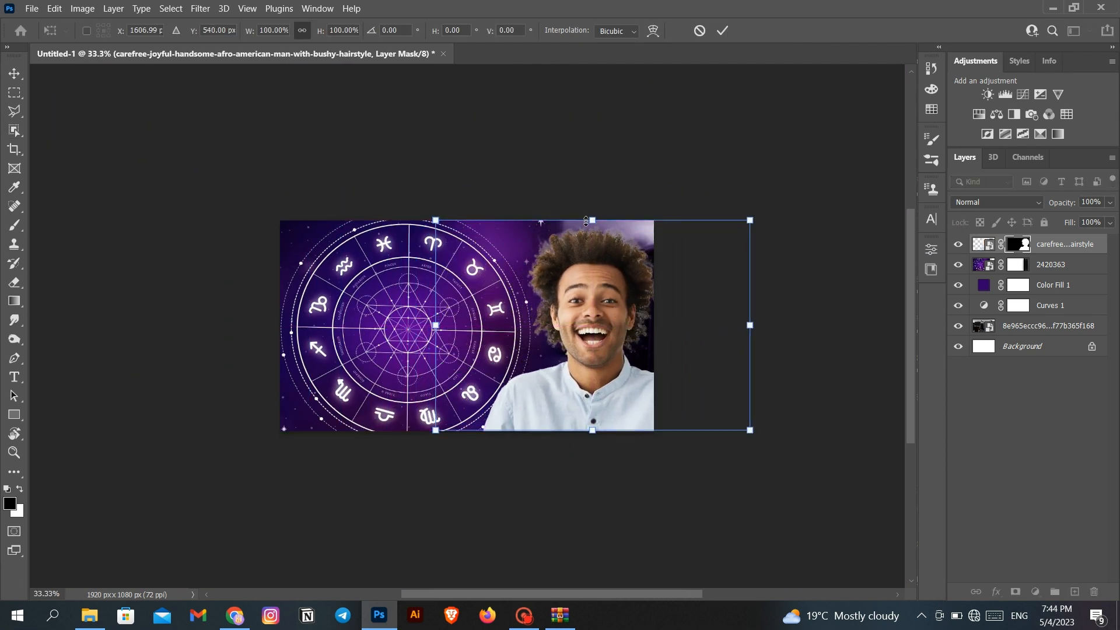
pyautogui.moveTo(588, 221); pyautogui.dragTo(587, 199)
pyautogui.moveTo(599, 273)
pyautogui.mouseDown()
pyautogui.moveTo(598, 292)
pyautogui.moveTo(592, 279)
pyautogui.mouseUp()
pyautogui.press('Return')
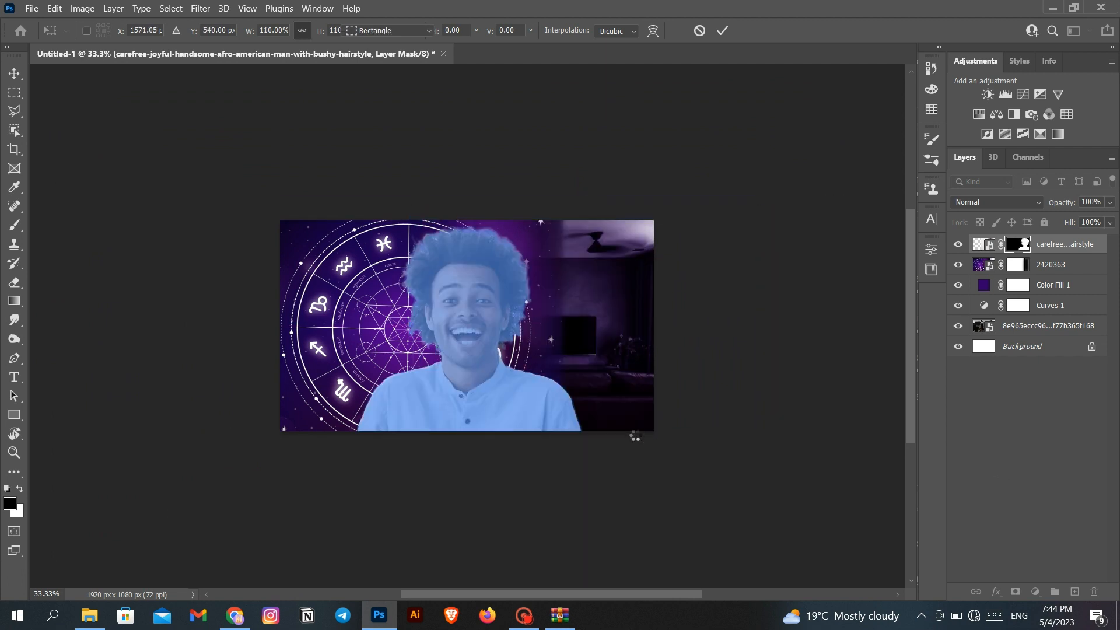
# Step: Rename the carefree-joyful man's layer as man, leaving its layer style unchanged
pyautogui.click(14, 73)
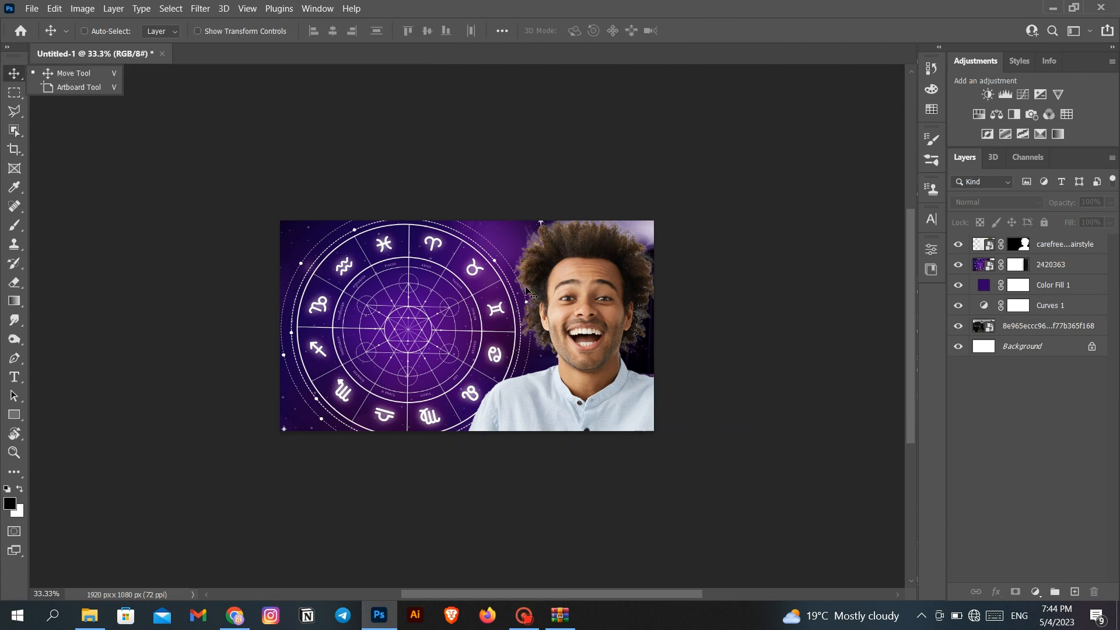
pyautogui.click(111, 73)
pyautogui.scroll(3, 534, 282)
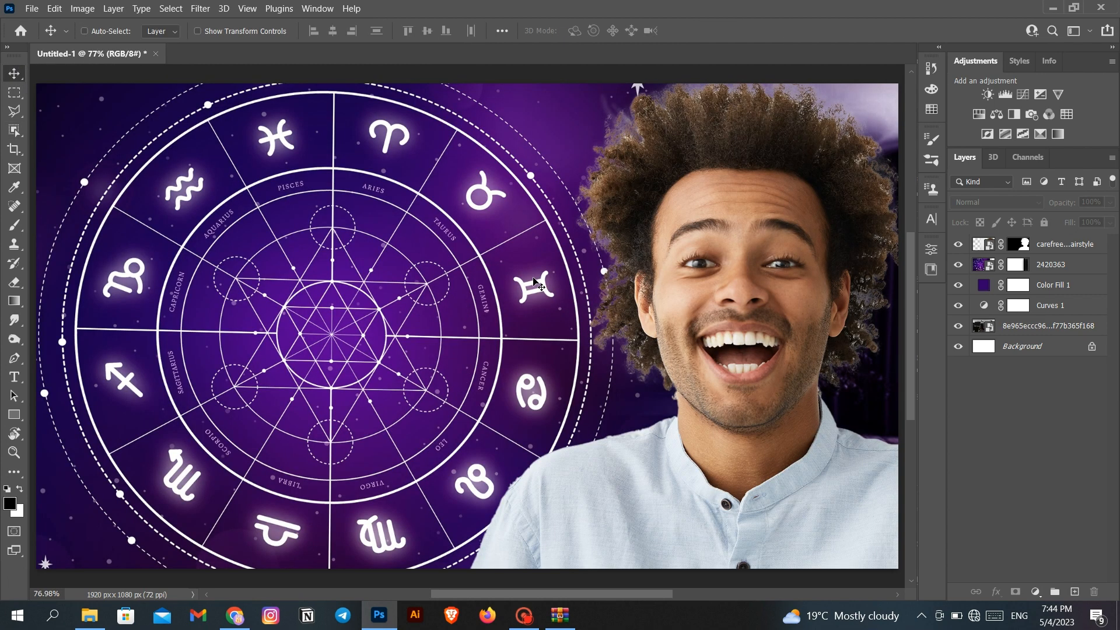
pyautogui.click(1095, 244)
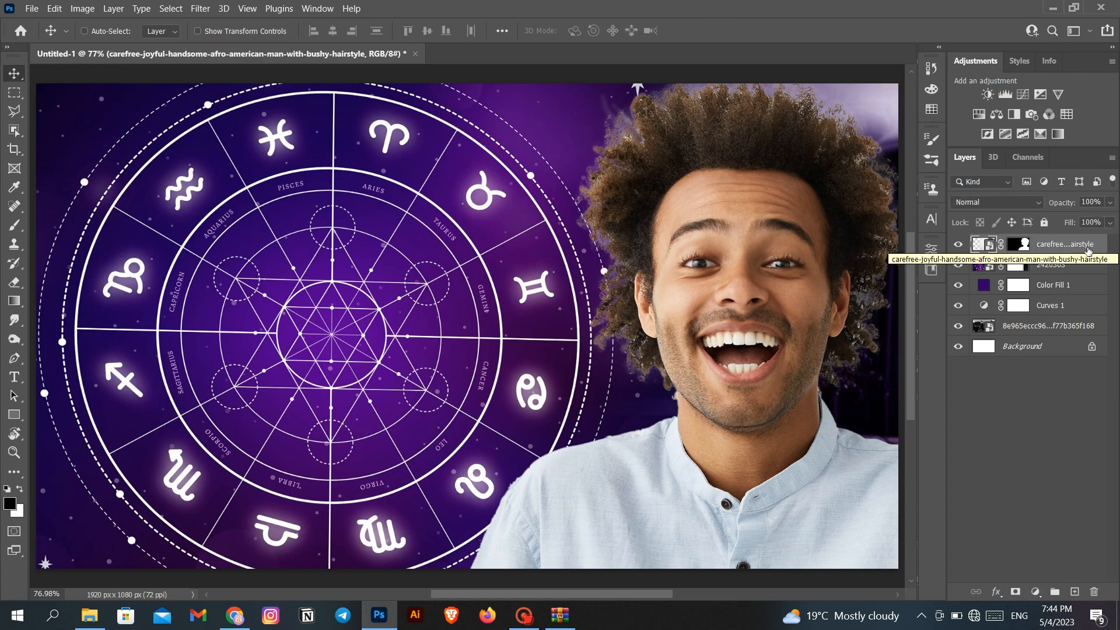
pyautogui.doubleClick(1083, 245)
pyautogui.write('man')
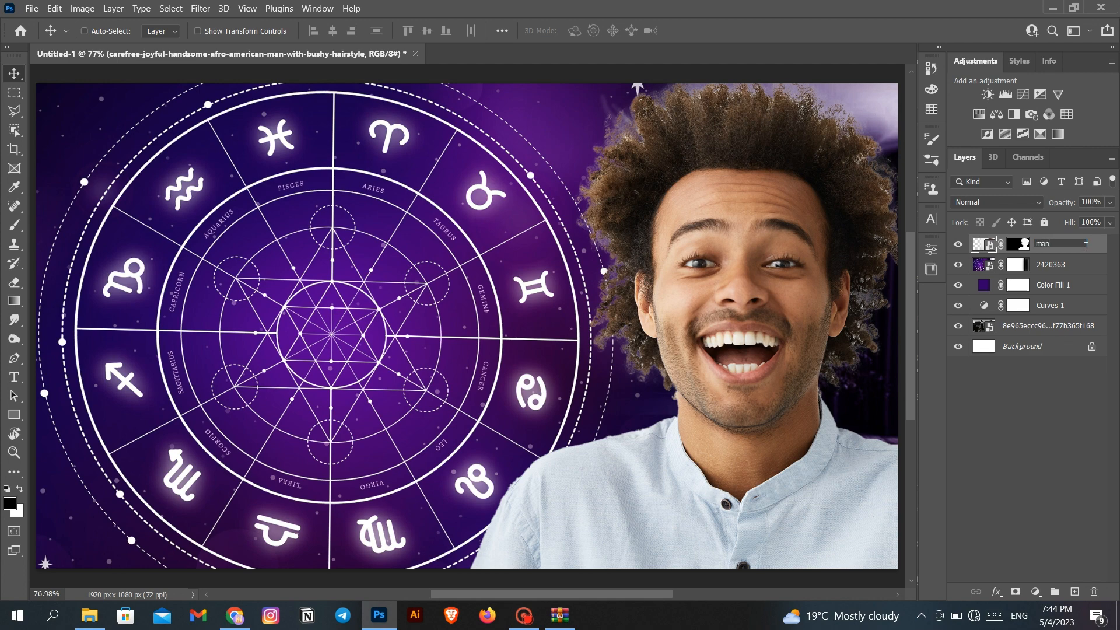
pyautogui.press('Return')
pyautogui.doubleClick(1086, 247)
pyautogui.click(995, 200)
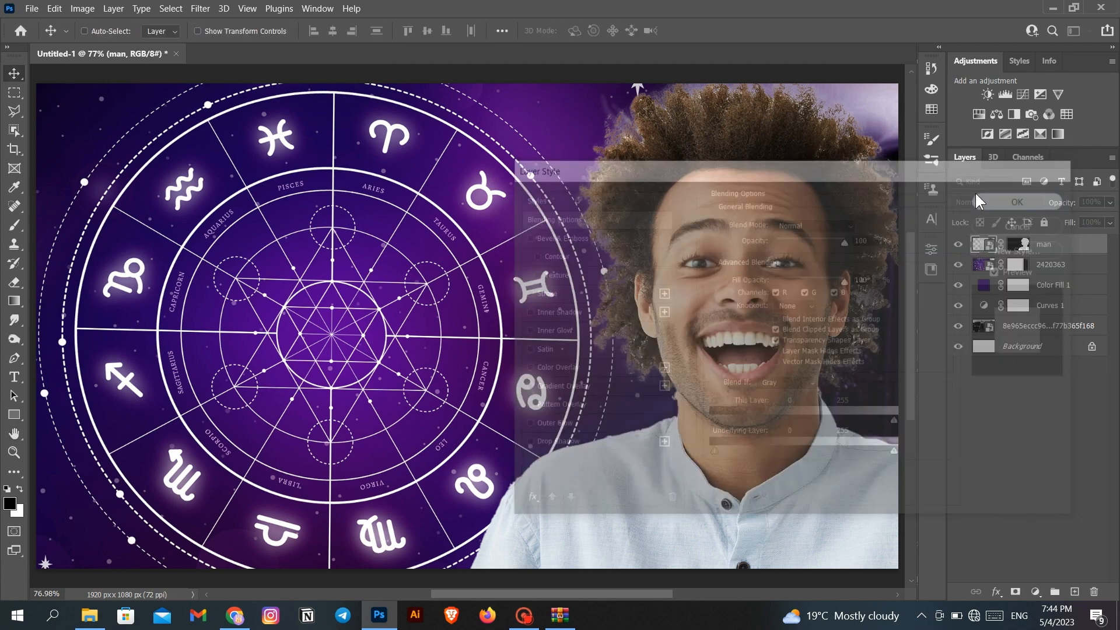
# Step: Open the Camera Raw Filter for the man layer and set Temperature to -12 and Tint to +11
pyautogui.click(200, 8)
pyautogui.click(234, 110)
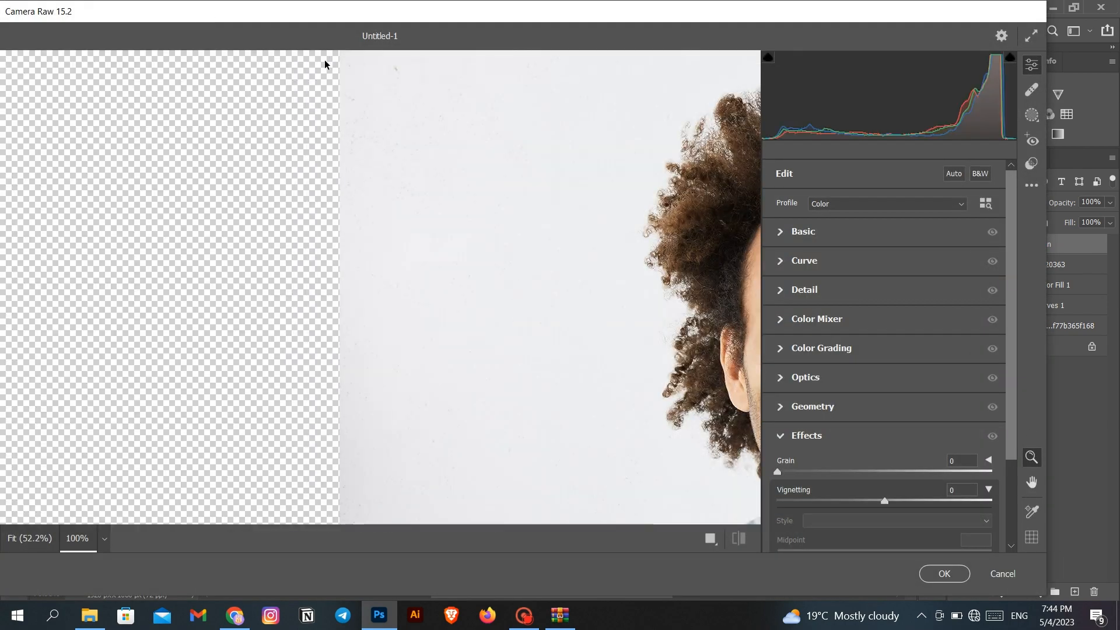
pyautogui.moveTo(671, 326); pyautogui.dragTo(144, 164)
pyautogui.moveTo(456, 261); pyautogui.dragTo(456, 353)
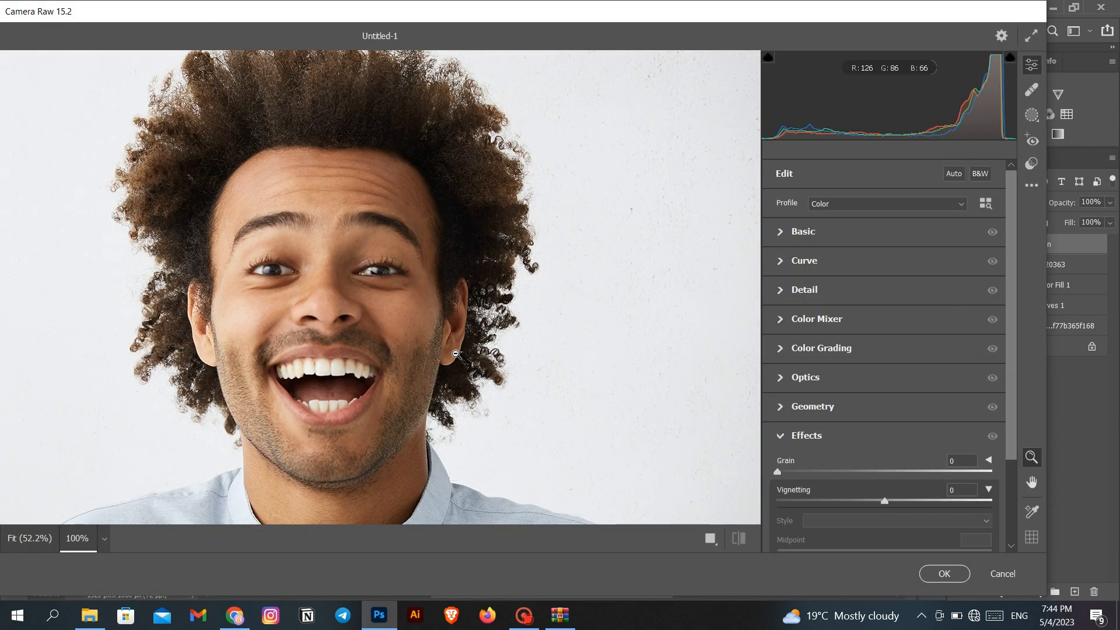
pyautogui.hscroll(-5, 341, 176)
pyautogui.hscroll(5, 342, 176)
pyautogui.click(342, 176)
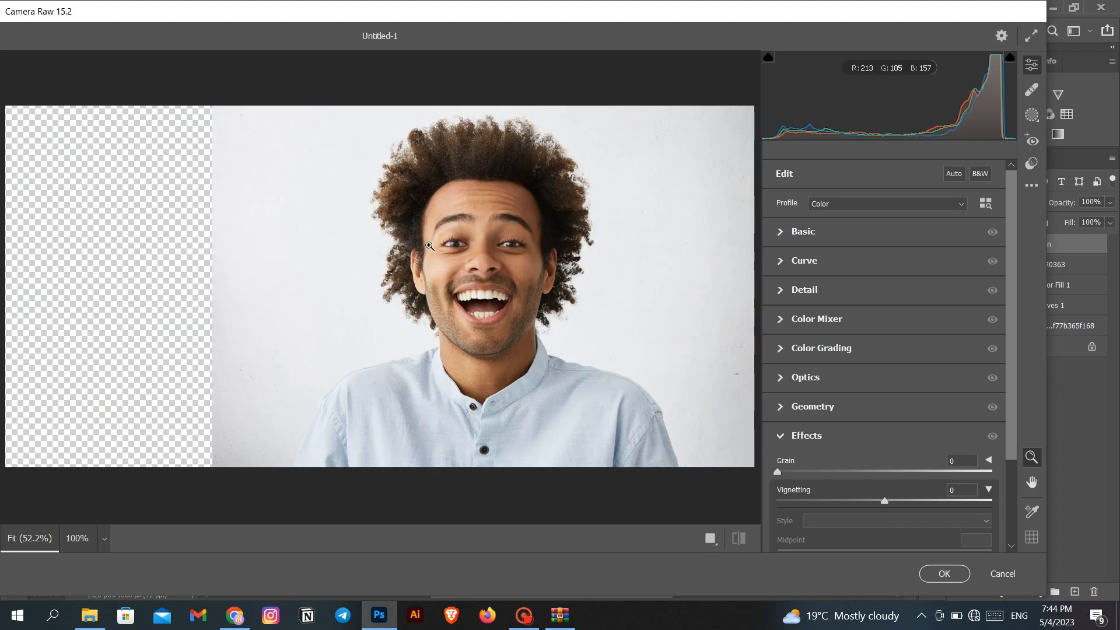
pyautogui.click(429, 245)
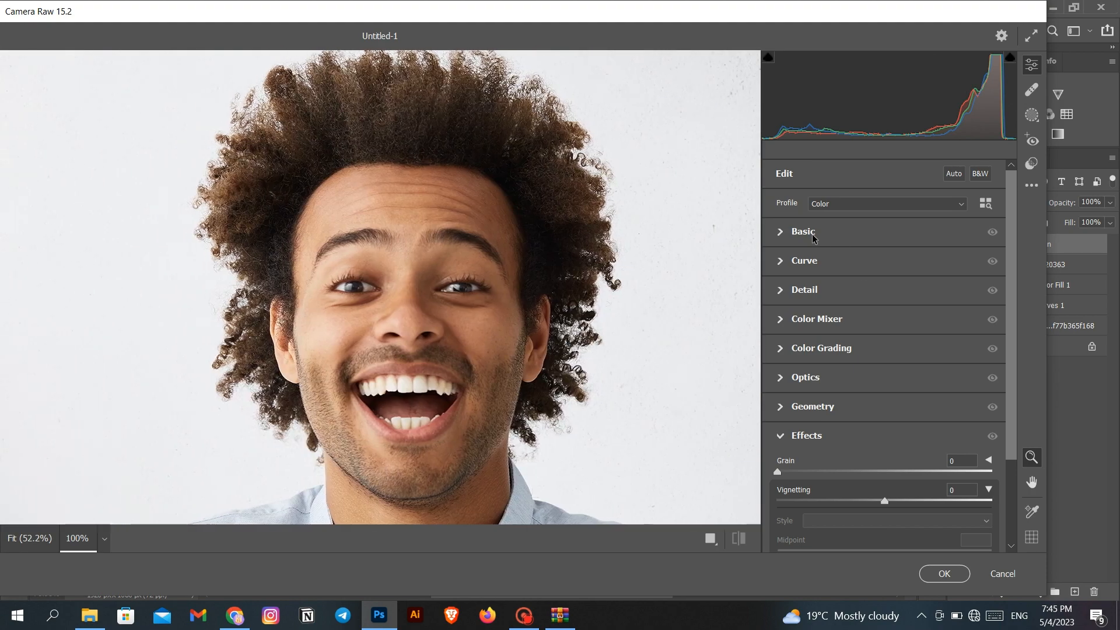
pyautogui.click(778, 239)
pyautogui.moveTo(888, 253)
pyautogui.mouseDown()
pyautogui.moveTo(880, 232)
pyautogui.moveTo(872, 237)
pyautogui.mouseUp()
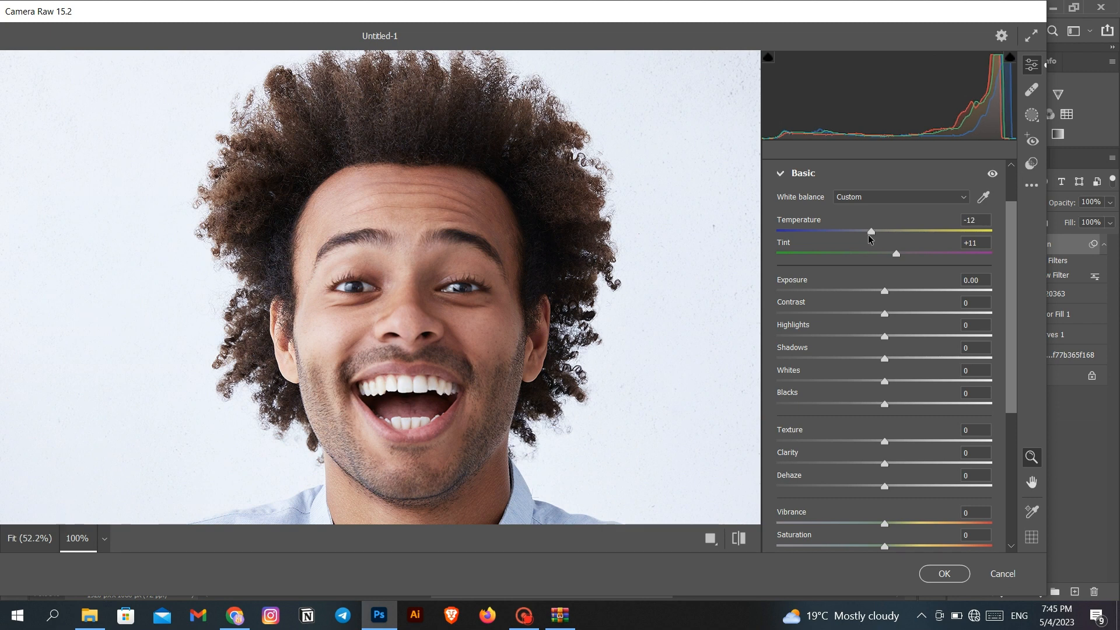
# Step: Set Exposure to +0.35, Contrast to +38, Highlights to -46, Shadows to +3, Whites to +13 and Blacks to +15
pyautogui.click(891, 290)
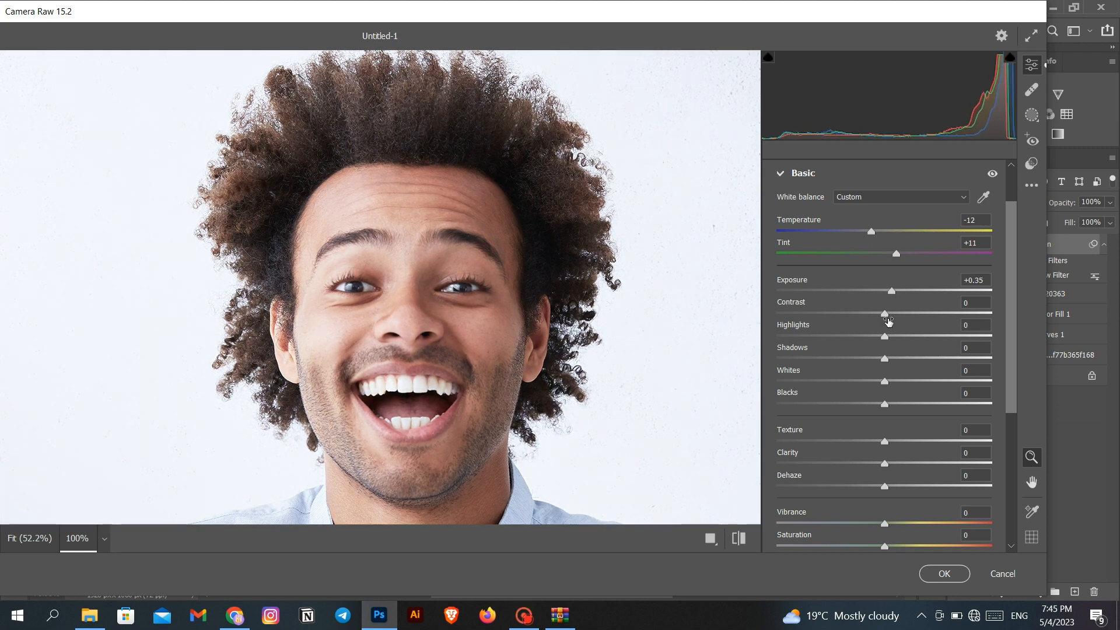
pyautogui.moveTo(885, 316); pyautogui.dragTo(900, 402)
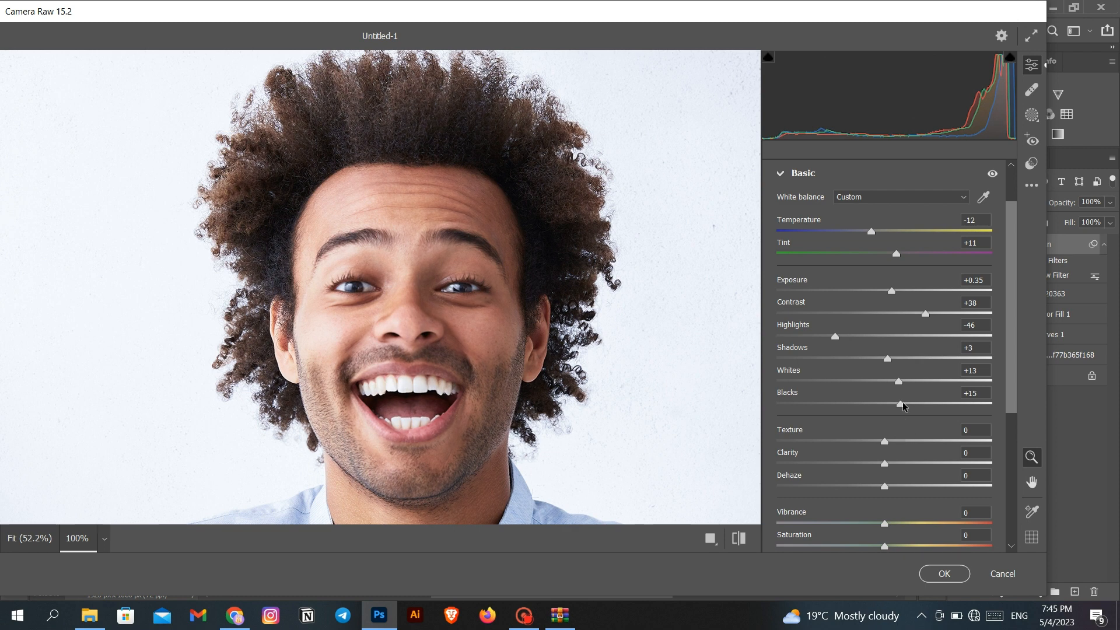
# Step: Set Blacks to +6, Texture to +9, Clarity to +4 and Dehaze to +1
pyautogui.moveTo(887, 446)
pyautogui.mouseDown()
pyautogui.moveTo(941, 445)
pyautogui.moveTo(903, 450)
pyautogui.mouseUp()
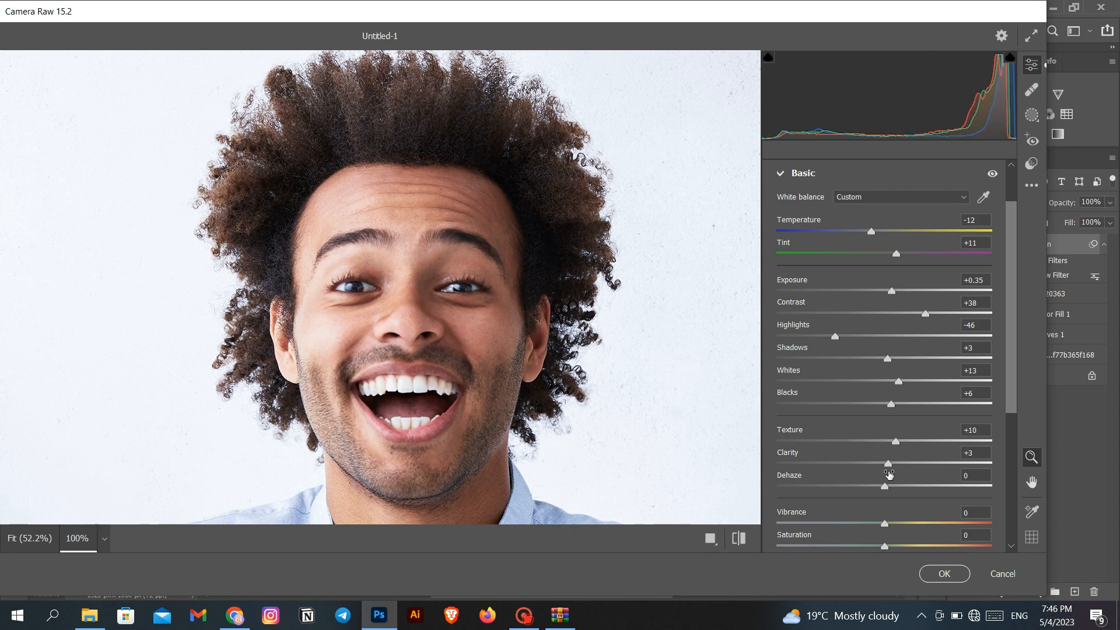
pyautogui.moveTo(888, 463); pyautogui.dragTo(993, 463)
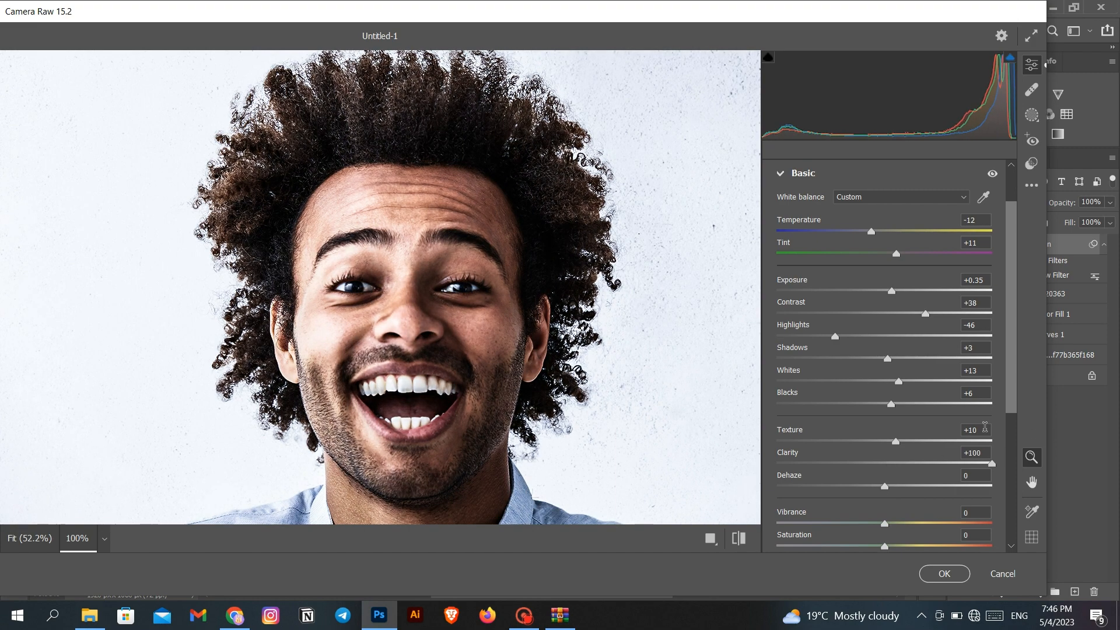
pyautogui.moveTo(895, 442); pyautogui.dragTo(984, 432)
pyautogui.click(892, 442)
pyautogui.click(891, 464)
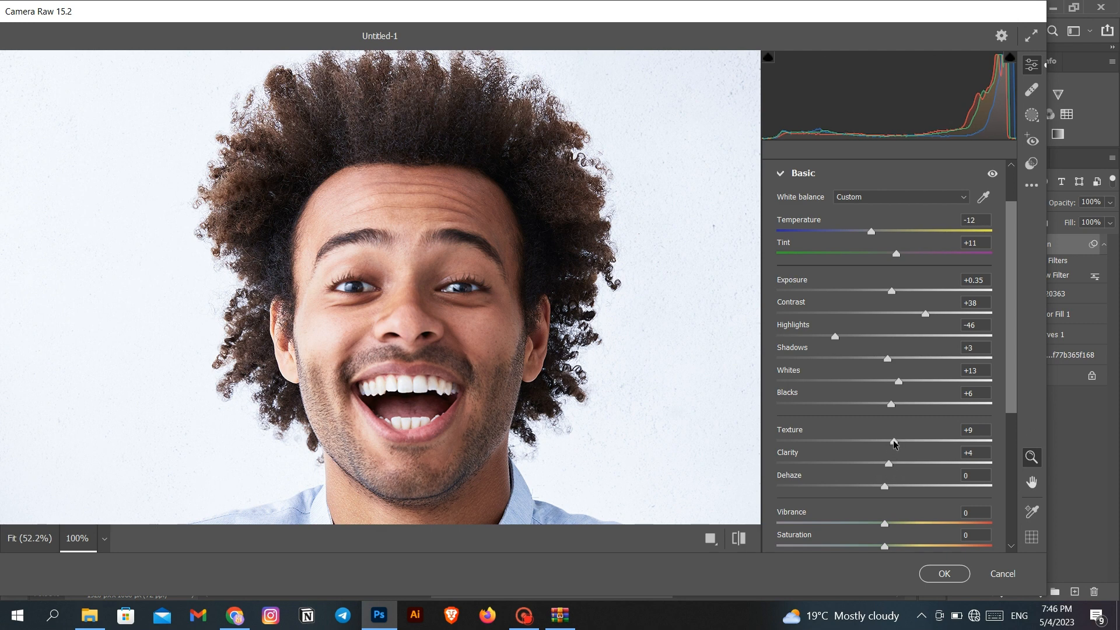
pyautogui.moveTo(885, 486)
pyautogui.mouseDown()
pyautogui.moveTo(859, 488)
pyautogui.moveTo(886, 488)
pyautogui.mouseUp()
# Step: Set Vibrance to +10 and Saturation to -5, and expand the Geometry settings
pyautogui.scroll(-3, 887, 501)
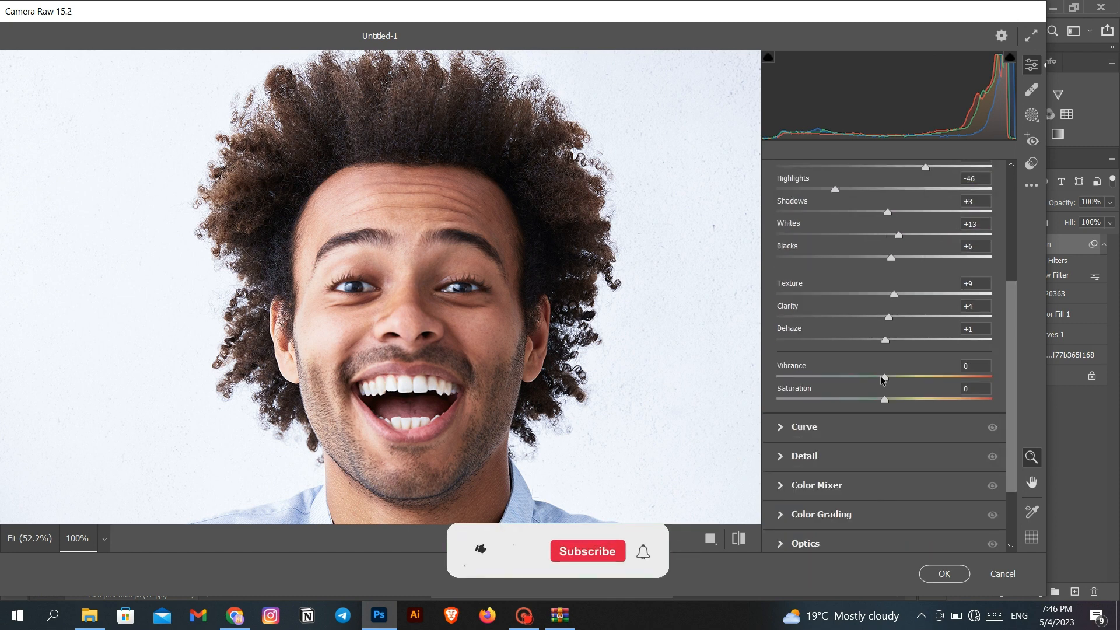
pyautogui.click(883, 382)
pyautogui.moveTo(886, 398); pyautogui.dragTo(879, 399)
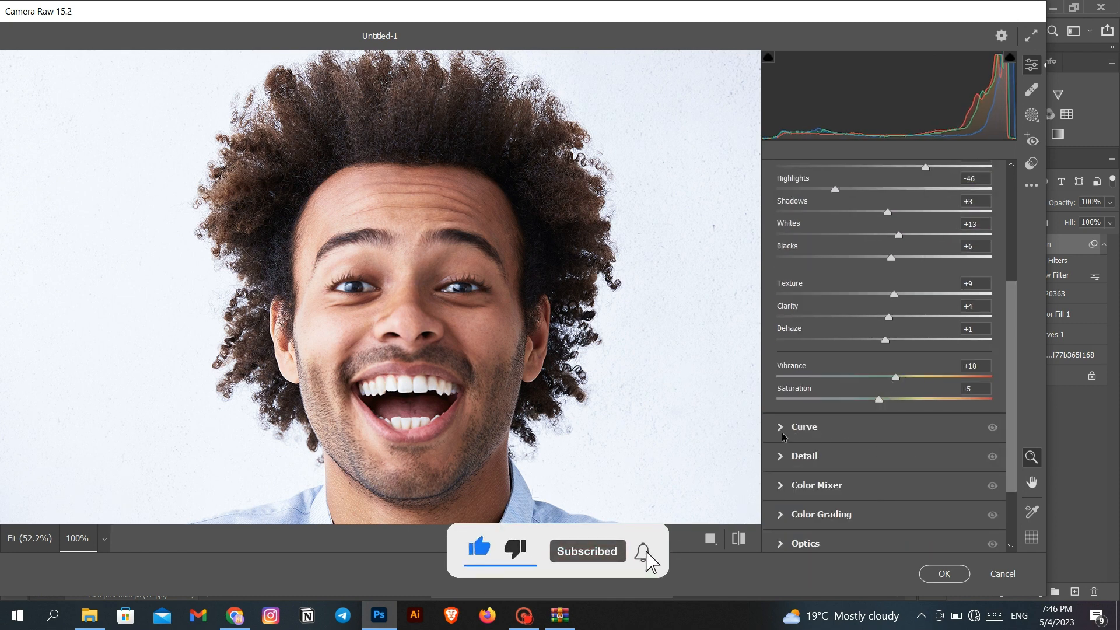
pyautogui.scroll(-2, 791, 436)
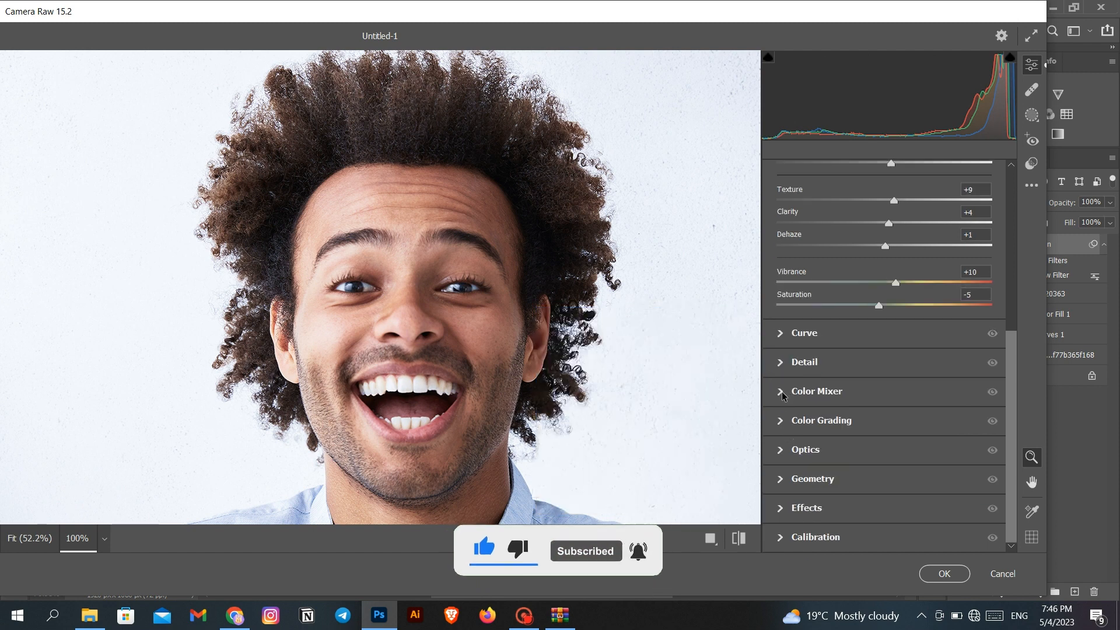
pyautogui.click(780, 479)
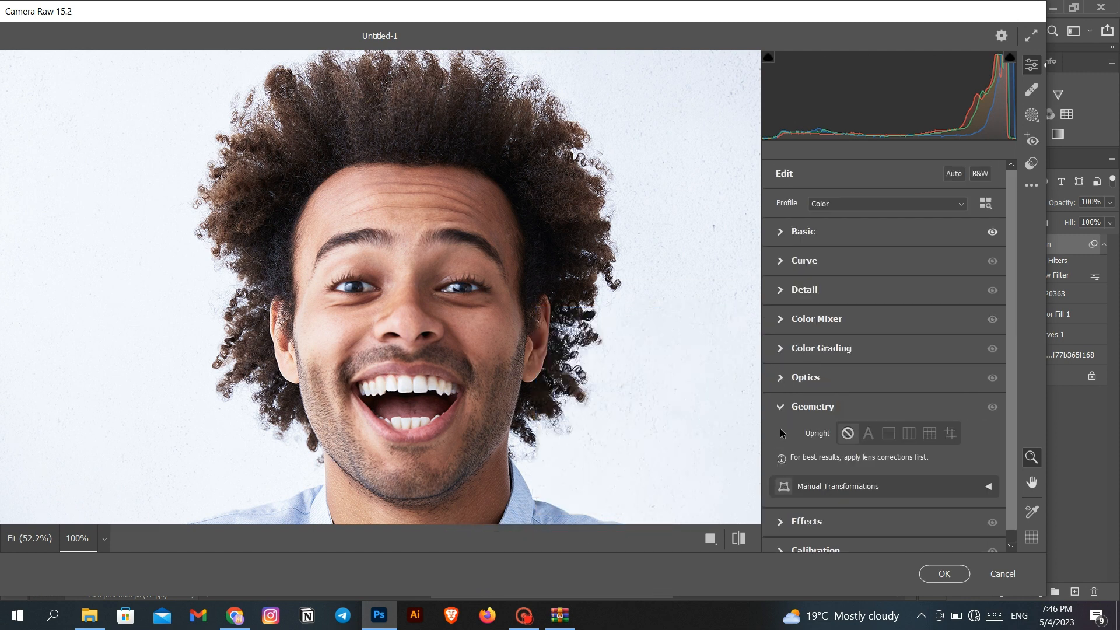
# Step: In Color Grading, tint the shadows blue and slightly lift their luminance, then set the highlights to hue 275, saturation 21 and luminance 7
pyautogui.click(776, 406)
pyautogui.click(780, 354)
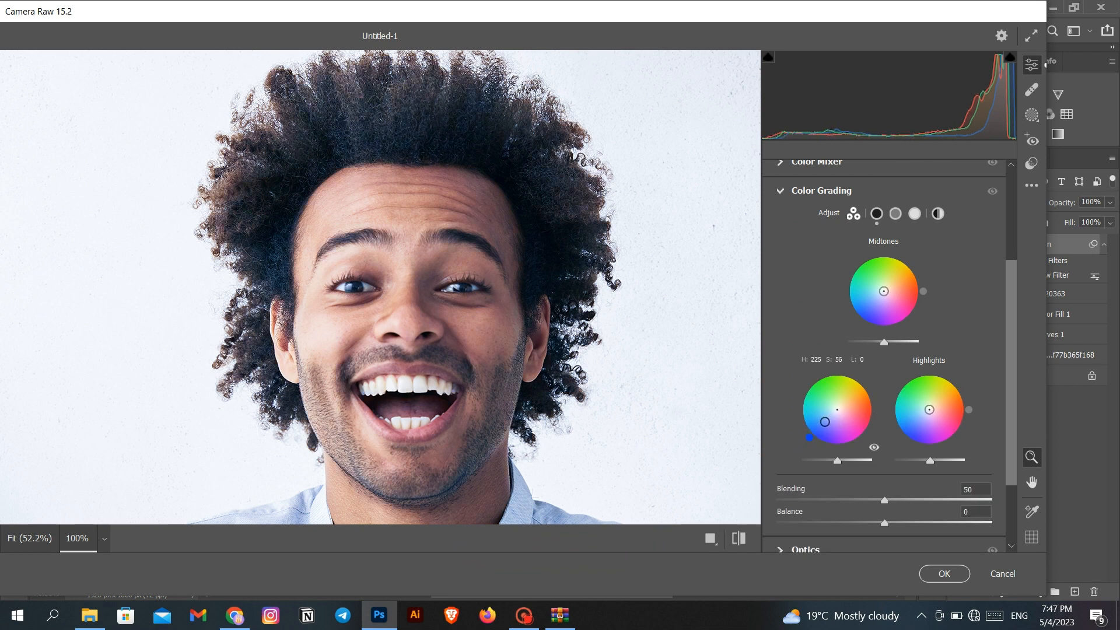
pyautogui.moveTo(825, 422); pyautogui.dragTo(829, 418)
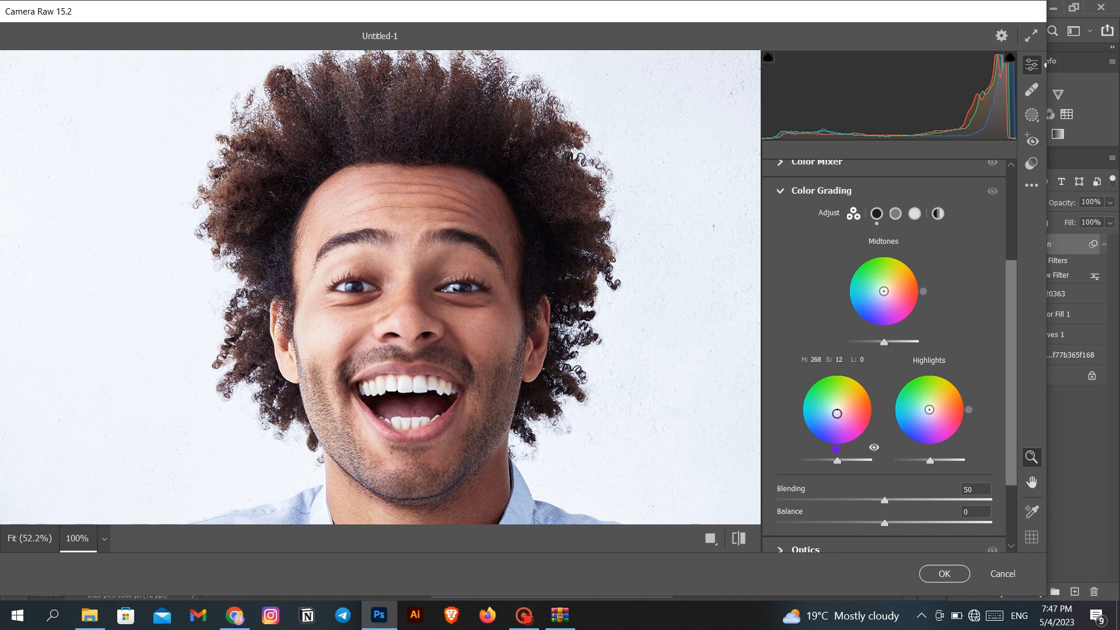
pyautogui.moveTo(832, 413)
pyautogui.mouseDown()
pyautogui.moveTo(839, 439)
pyautogui.moveTo(837, 410)
pyautogui.mouseUp()
pyautogui.moveTo(839, 461)
pyautogui.mouseDown()
pyautogui.moveTo(853, 463)
pyautogui.moveTo(815, 461)
pyautogui.moveTo(839, 461)
pyautogui.mouseUp()
pyautogui.moveTo(930, 410); pyautogui.dragTo(931, 419)
pyautogui.moveTo(934, 460)
pyautogui.mouseDown()
pyautogui.moveTo(948, 461)
pyautogui.moveTo(933, 461)
pyautogui.mouseUp()
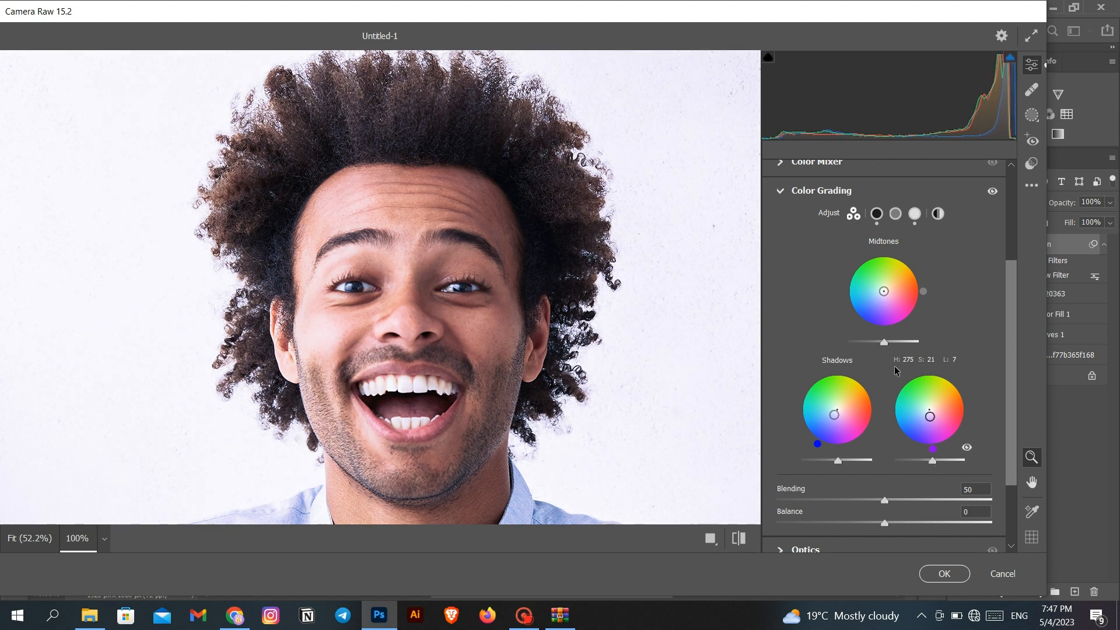
# Step: Tint the midtones blue-violet at hue 248, lower their luminance slightly and apply the Camera Raw Filter
pyautogui.click(881, 308)
pyautogui.moveTo(878, 305); pyautogui.dragTo(879, 302)
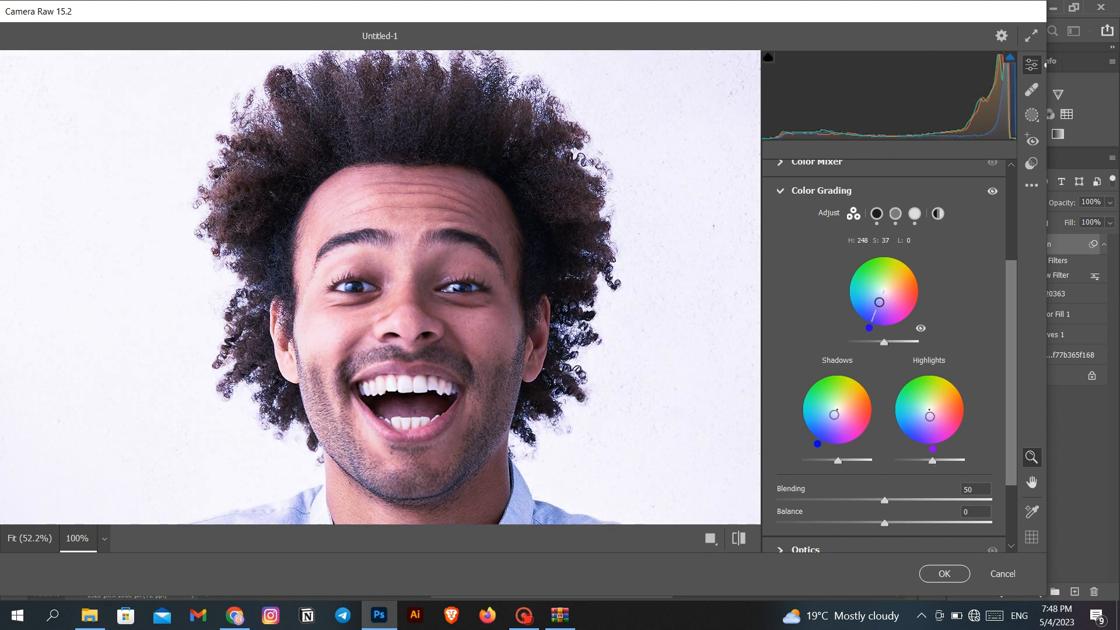
pyautogui.moveTo(884, 342)
pyautogui.mouseDown()
pyautogui.moveTo(873, 345)
pyautogui.moveTo(883, 345)
pyautogui.mouseUp()
pyautogui.scroll(-3, 890, 444)
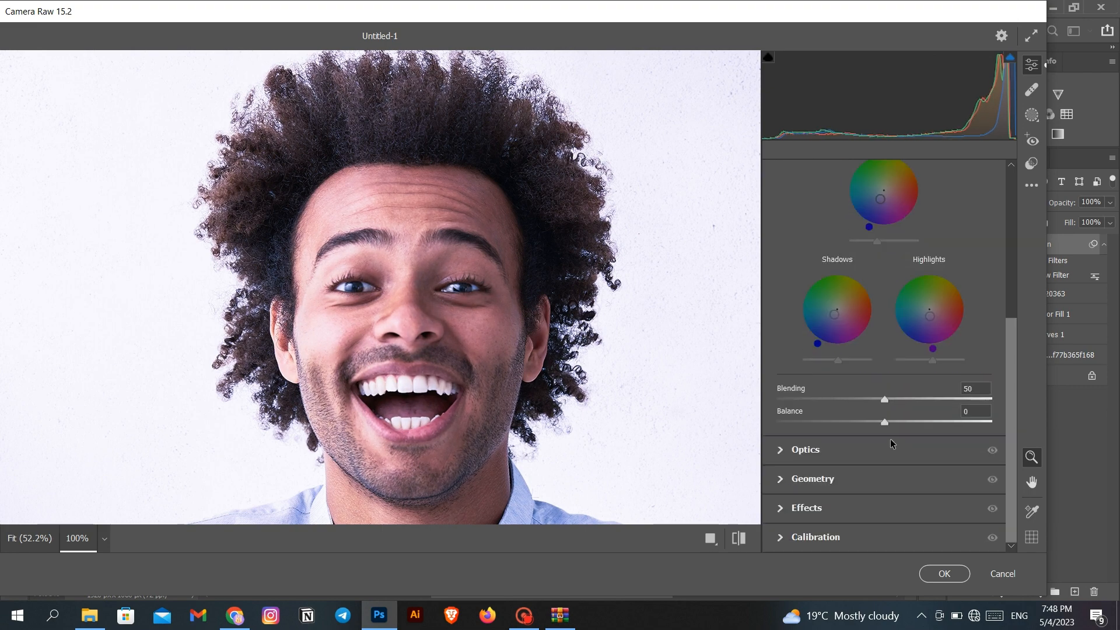
pyautogui.click(936, 574)
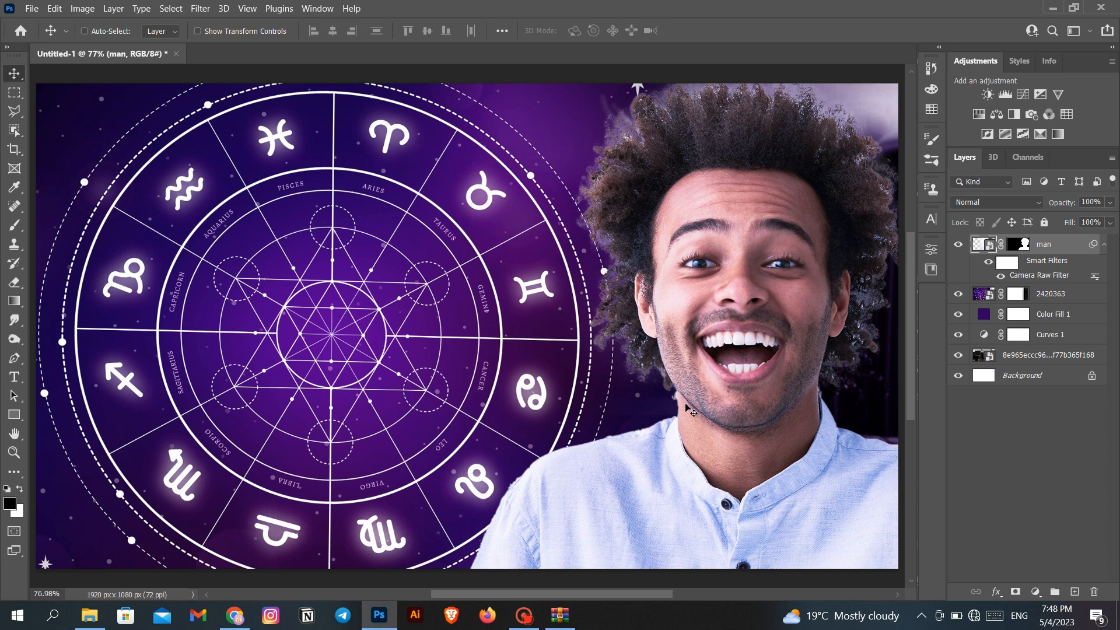
# Step: Add a Curves adjustment layer above the man and darken it with a curve point at input 184, output 109
pyautogui.click(1036, 592)
pyautogui.click(1018, 405)
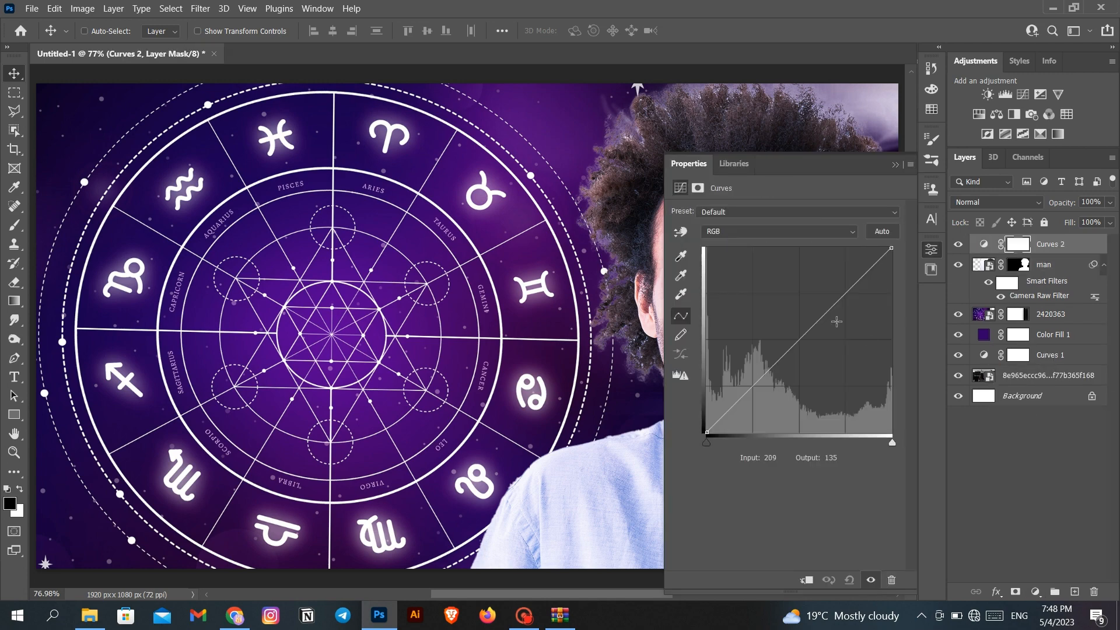
pyautogui.moveTo(816, 328); pyautogui.dragTo(842, 353)
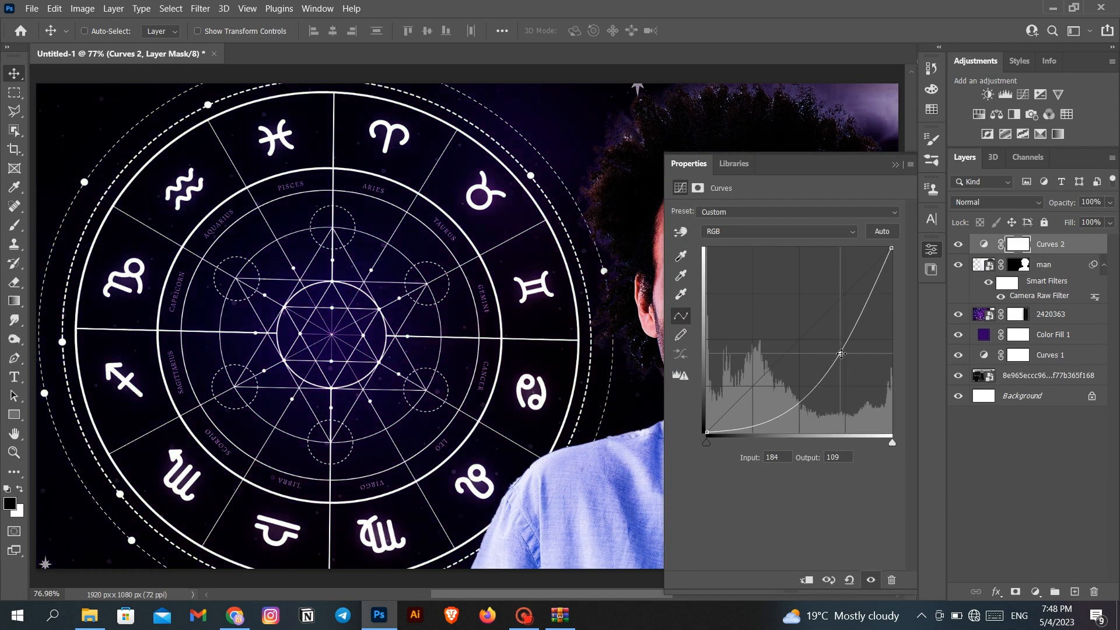
pyautogui.click(895, 166)
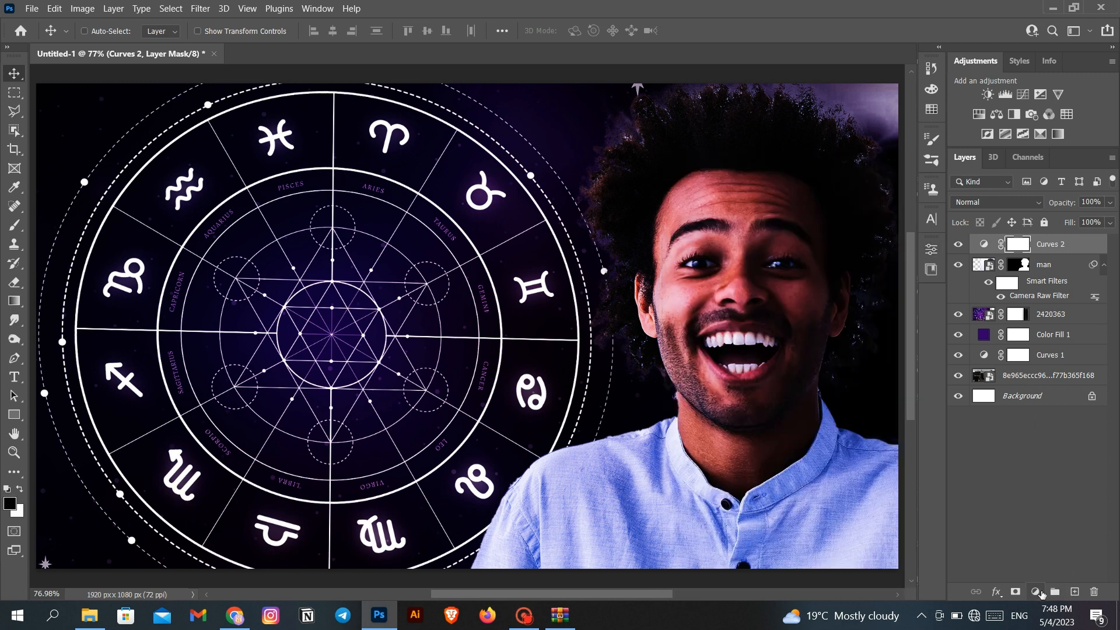
# Step: Add another Curves adjustment layer on top and raise the middle of its curve to brighten the image
pyautogui.click(1037, 591)
pyautogui.click(1038, 408)
pyautogui.moveTo(811, 330); pyautogui.dragTo(773, 301)
pyautogui.click(896, 166)
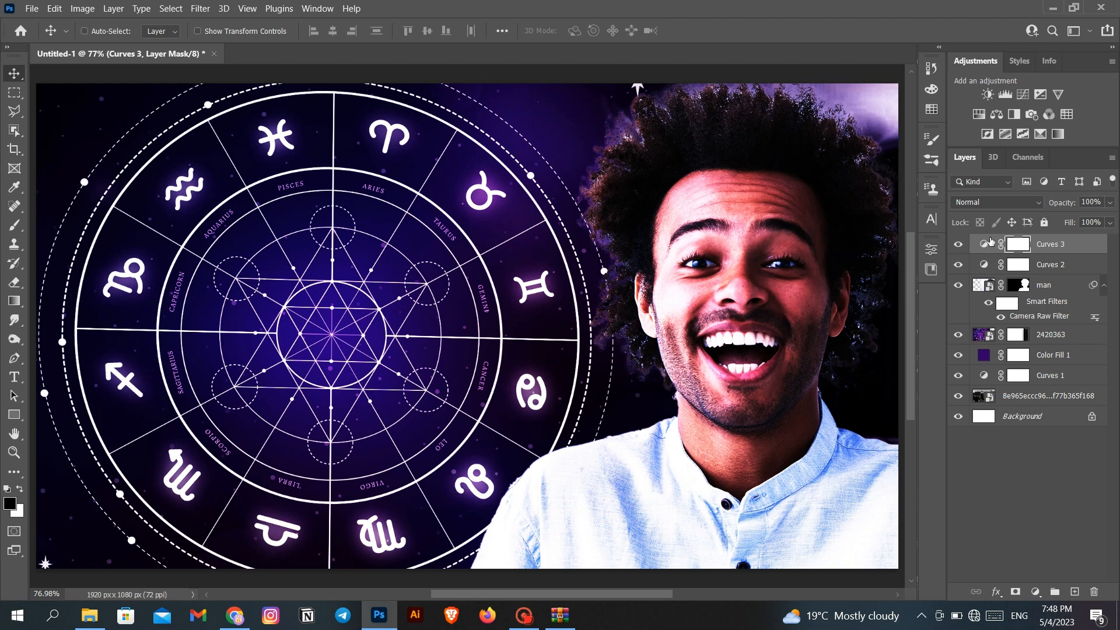
# Step: Invert the masks of the brightening and darkening Curves layers to black
pyautogui.hotkey('ctrl', 'i')
pyautogui.click(1019, 265)
pyautogui.hotkey('ctrl', 'i')
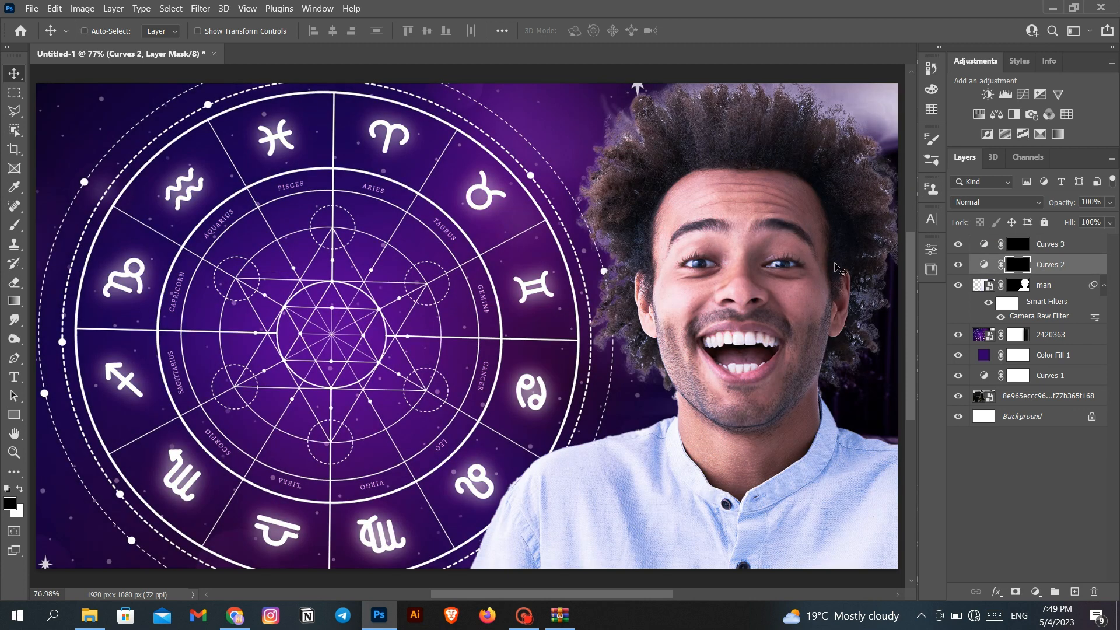
# Step: Rename the darkening Curves layer nurn and the brightening one dodg
pyautogui.doubleClick(1048, 270)
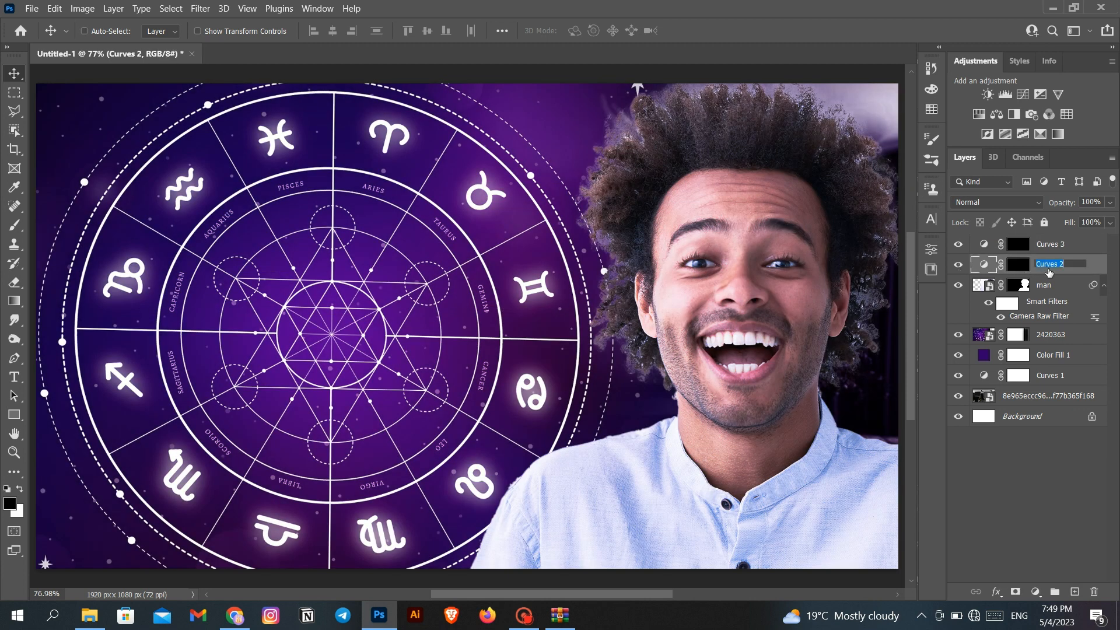
pyautogui.doubleClick(1057, 243)
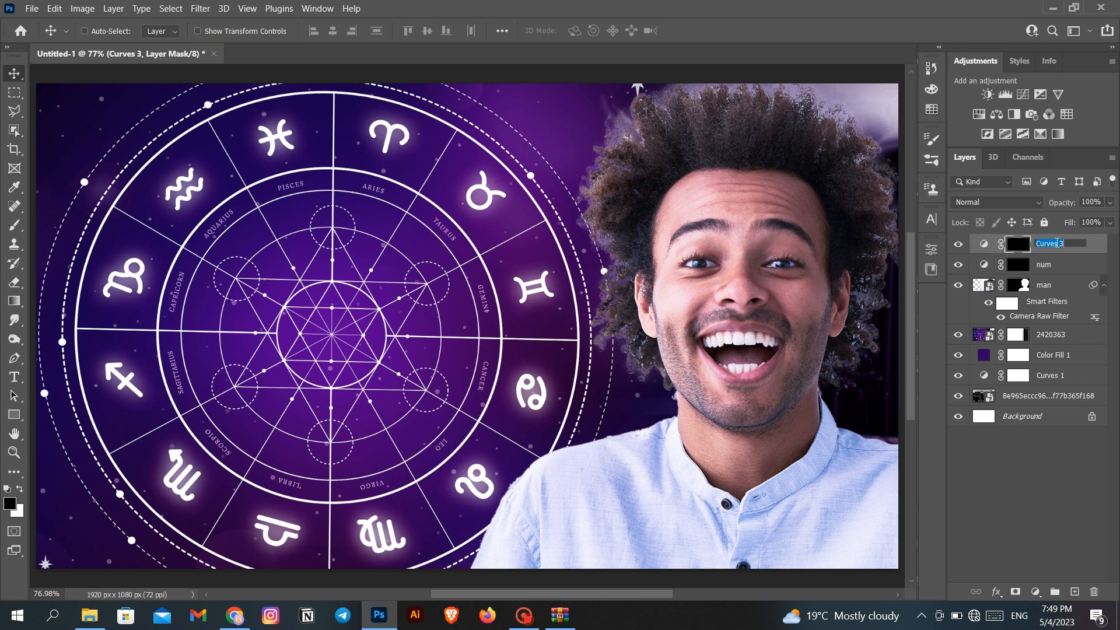
pyautogui.press('Return')
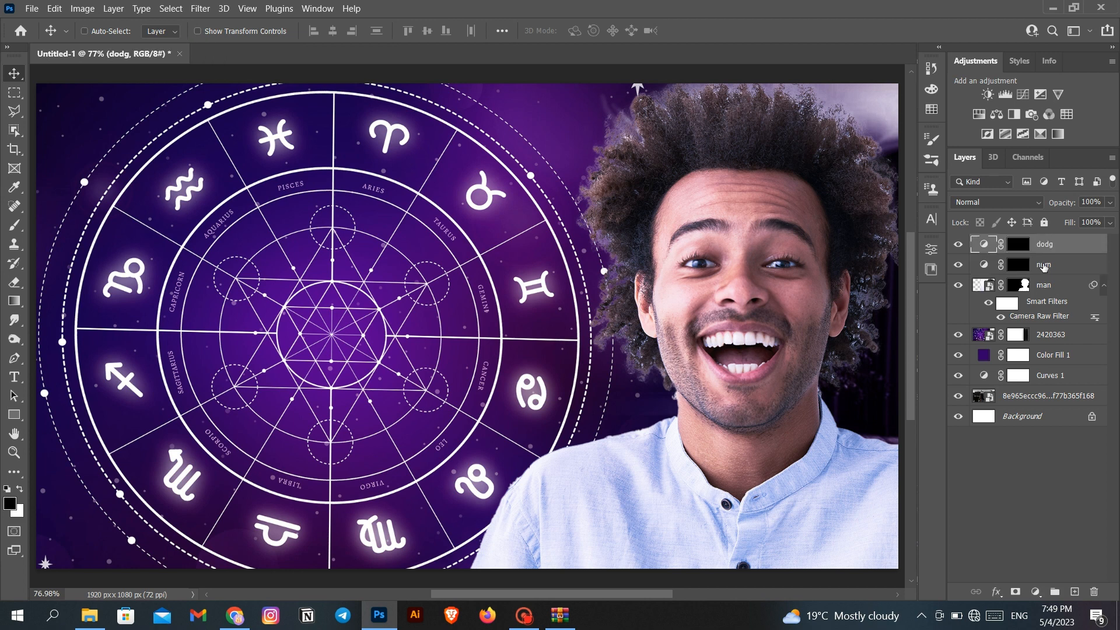
# Step: Prepare to paint on the nurn layer's mask around the man's face using the Brush tool with a white foreground
pyautogui.click(1048, 266)
pyautogui.press('b')
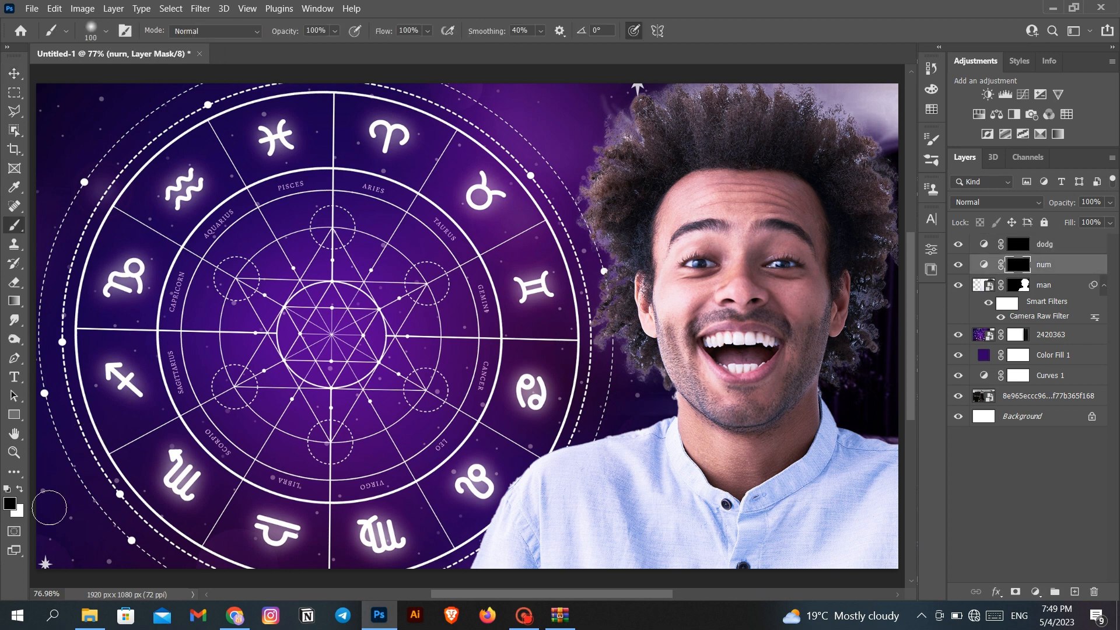
pyautogui.press('x')
pyautogui.scroll(3, 774, 386)
pyautogui.scroll(4, 774, 385)
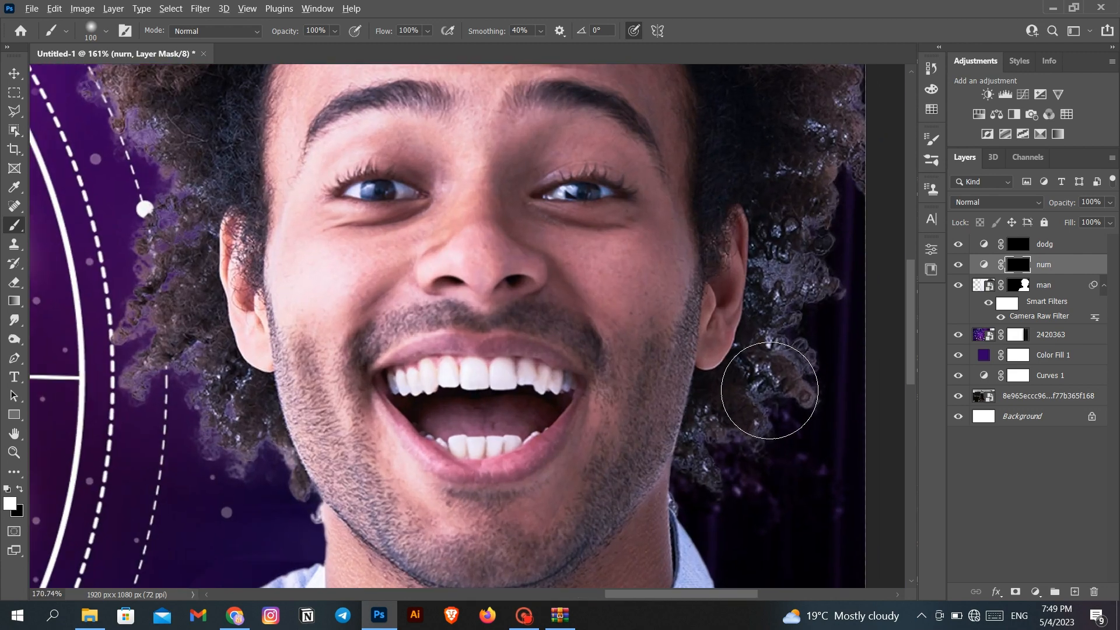
# Step: Set the brush size to 70 and its flow to 3%
pyautogui.press('[')
pyautogui.press('[')
pyautogui.press('[')
pyautogui.click(429, 31)
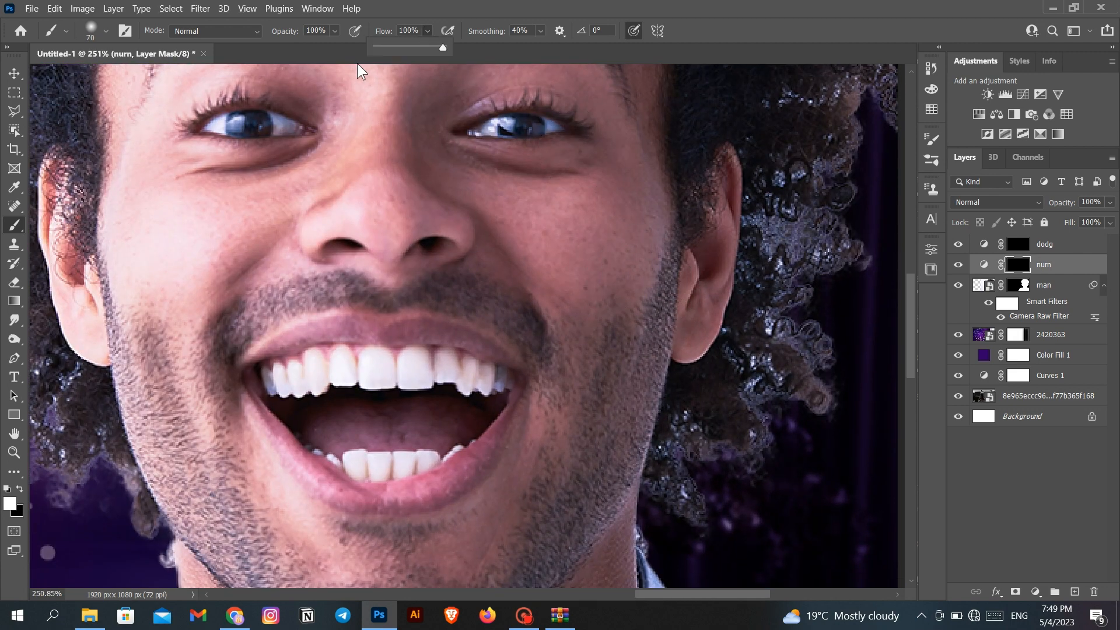
pyautogui.click(377, 45)
pyautogui.click(404, 30)
pyautogui.write('3')
pyautogui.press('Return')
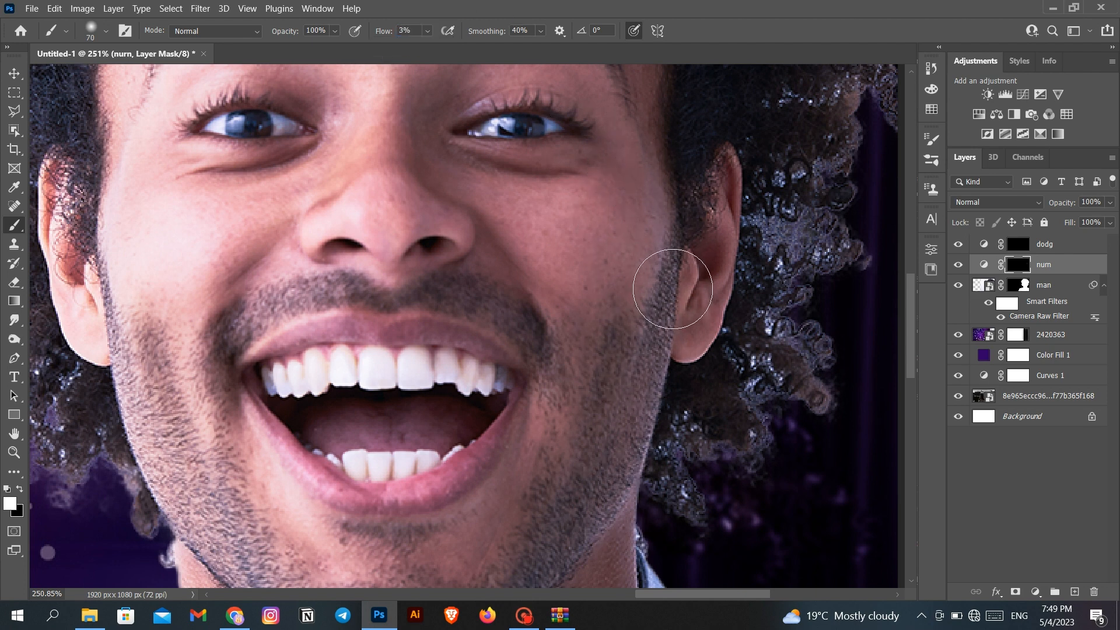
# Step: Paint shading along the man's jawline and chin on the nurn mask, and set the layer's opacity to 57%
pyautogui.scroll(-2, 595, 508)
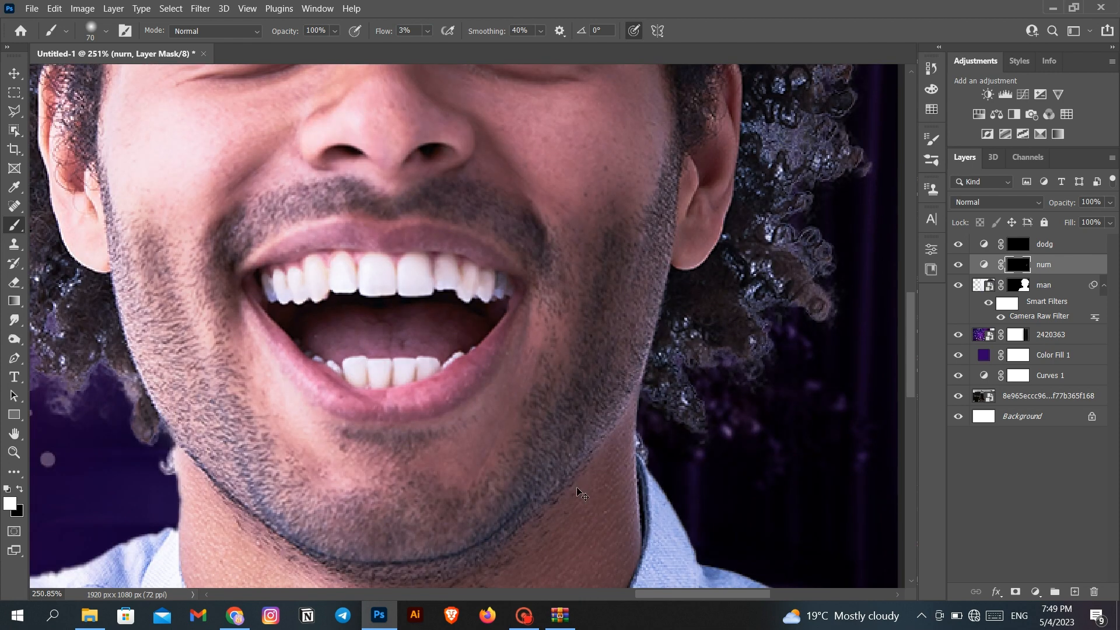
pyautogui.hotkey('ctrl', 'z')
pyautogui.moveTo(543, 445)
pyautogui.mouseDown()
pyautogui.moveTo(514, 482)
pyautogui.moveTo(300, 521)
pyautogui.mouseUp()
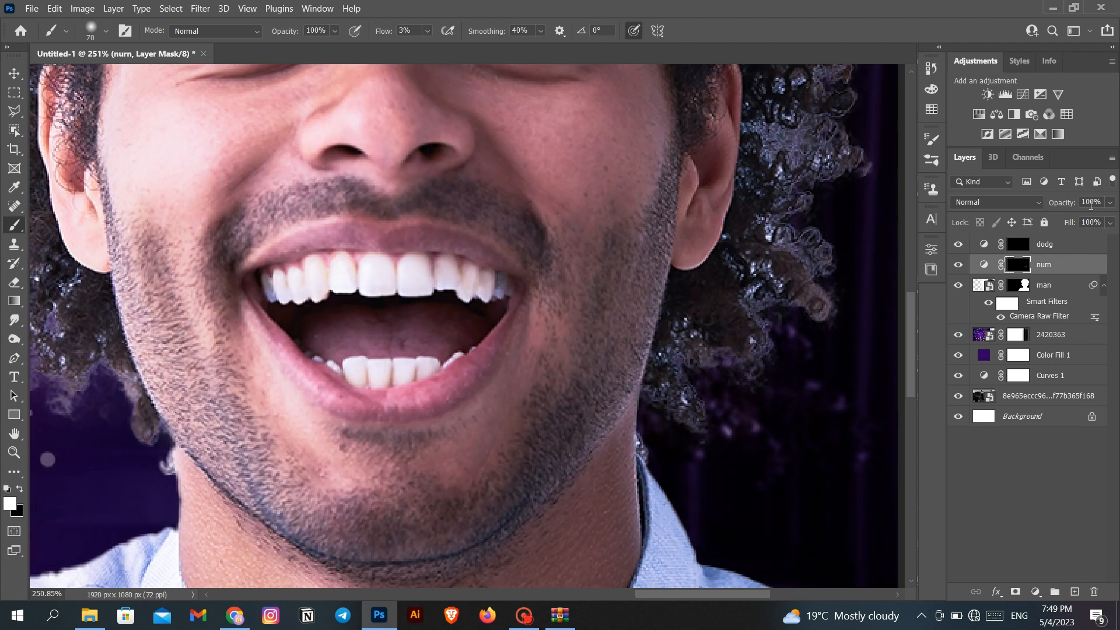
pyautogui.click(1080, 220)
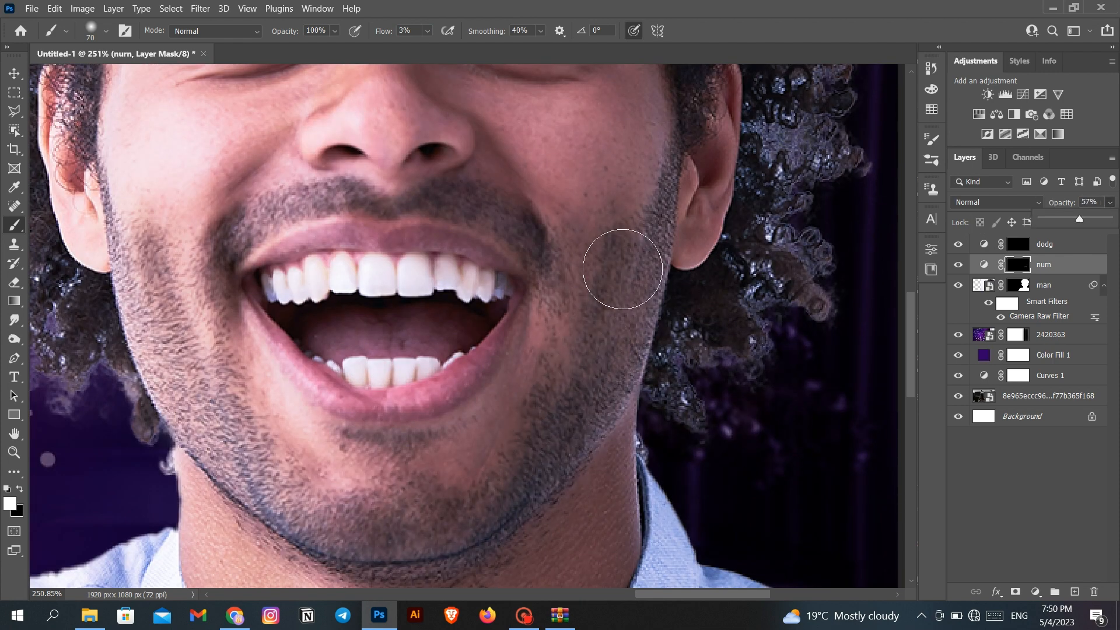
# Step: Paint soft shadows along the sides of the face, the ear and the neck on the nurn mask
pyautogui.scroll(5, 463, 292)
pyautogui.scroll(3, 577, 193)
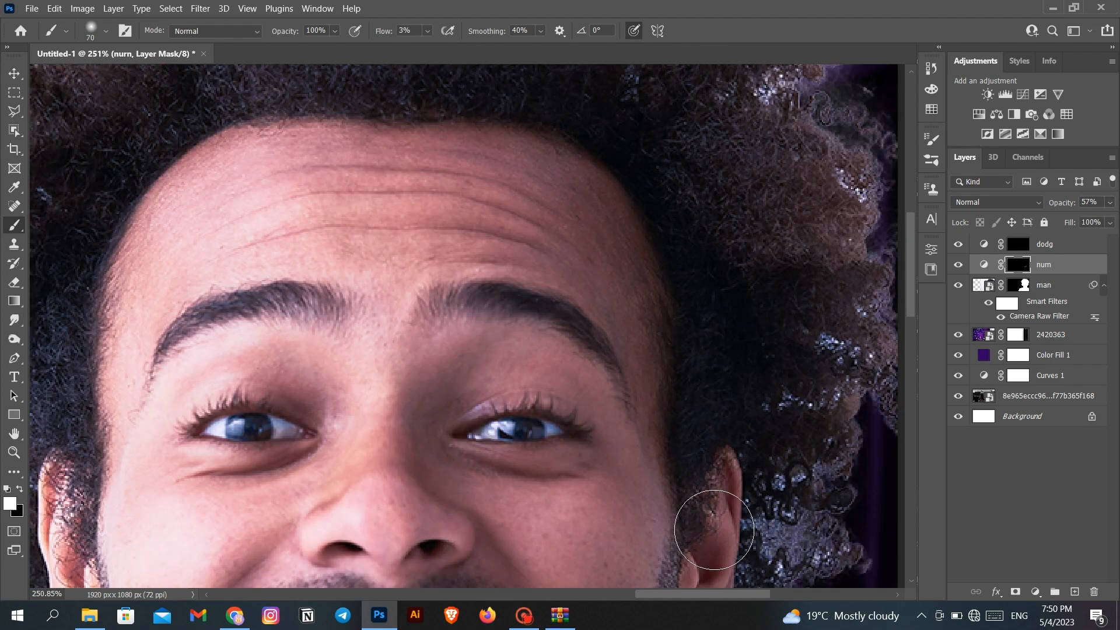
pyautogui.scroll(-1, 823, 524)
pyautogui.scroll(-10, 824, 524)
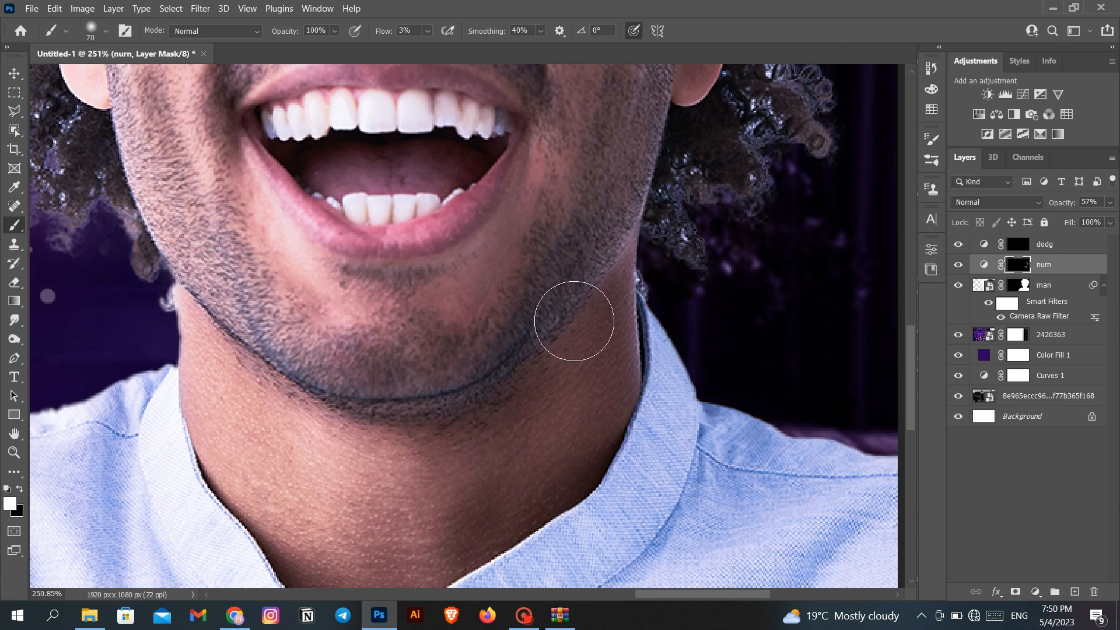
pyautogui.scroll(-5, 475, 430)
pyautogui.scroll(13, 182, 324)
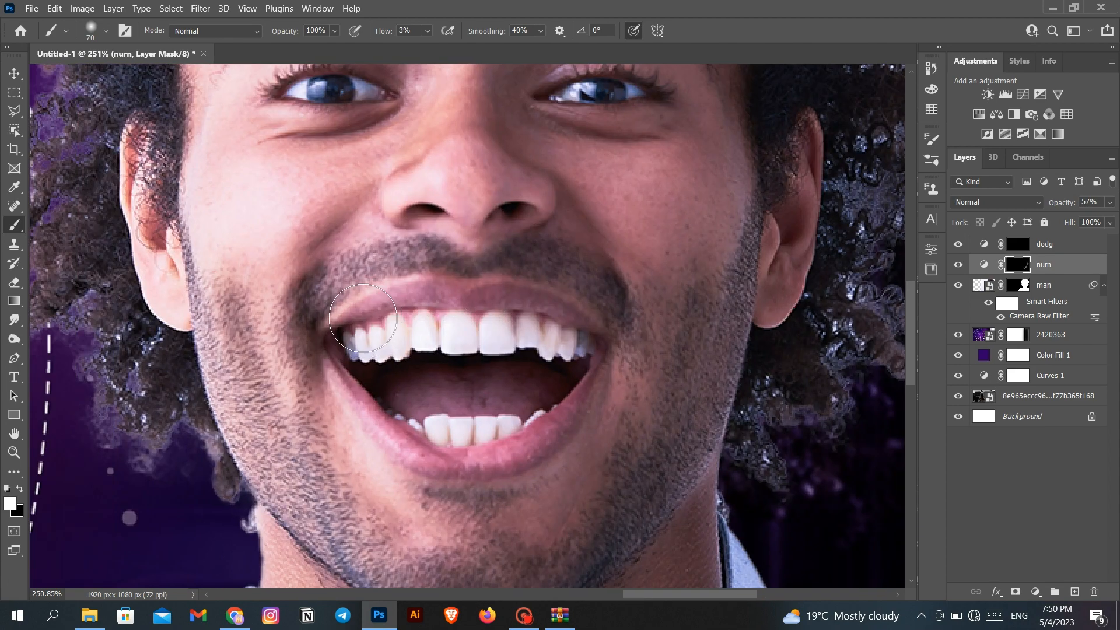
# Step: Reduce the brush size to 40 and paint shading around the mouth on the nurn mask
pyautogui.press('[')
pyautogui.press('[')
pyautogui.press('[')
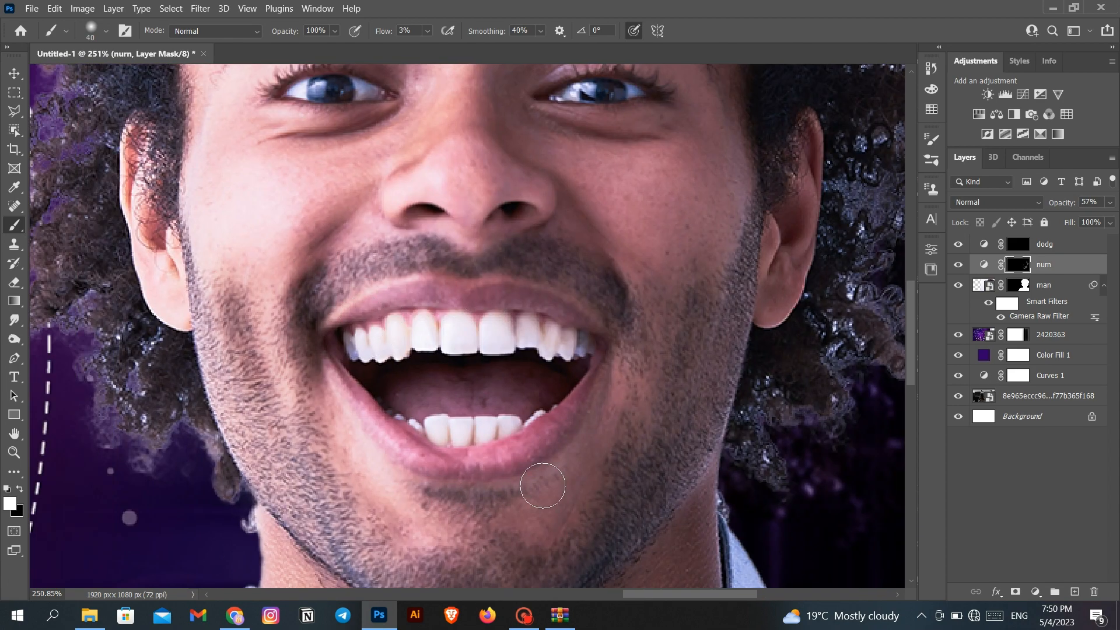
# Step: Reduce the brush size to about 10 and paint fine shadows around the nose and facial features on the nurn mask
pyautogui.scroll(5, 545, 462)
pyautogui.press('[')
pyautogui.press('[')
pyautogui.press('[')
pyautogui.press('[')
pyautogui.press('[')
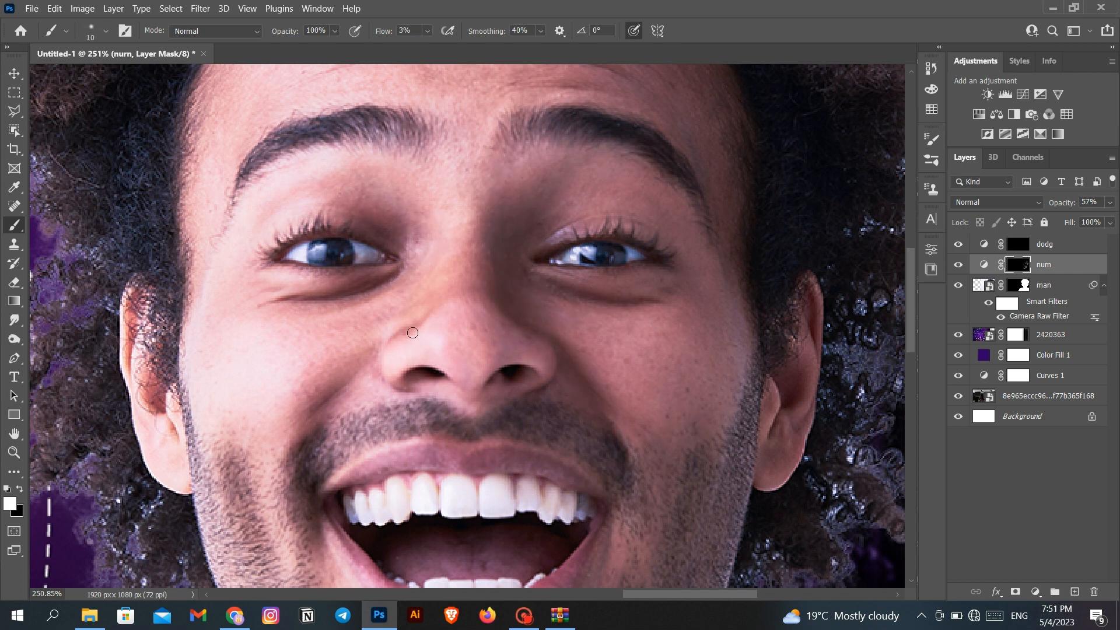
pyautogui.scroll(-10, 339, 398)
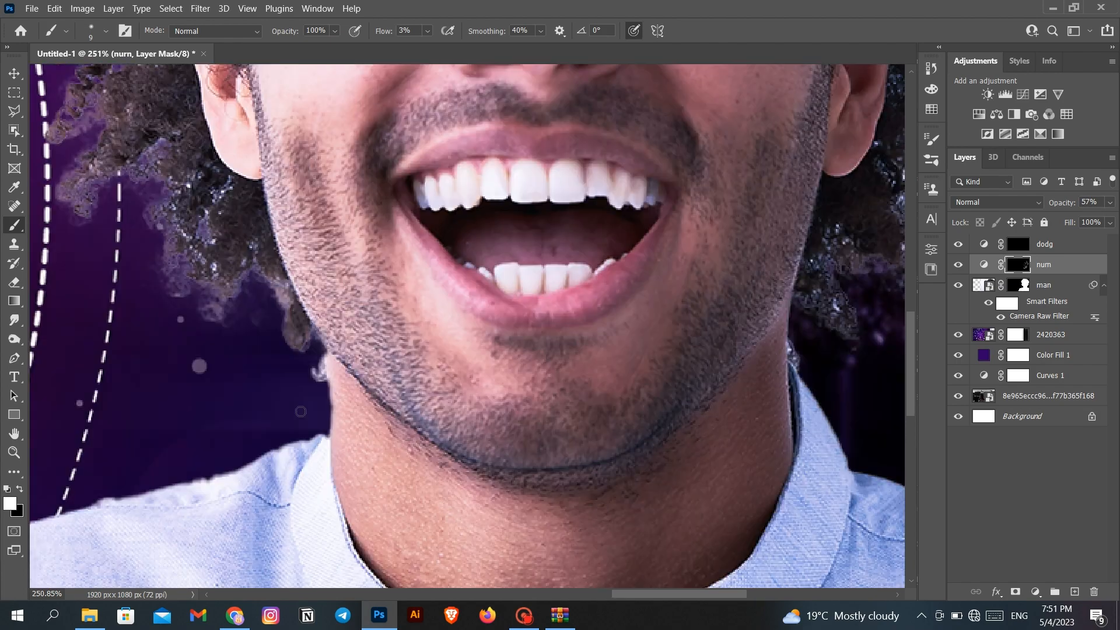
pyautogui.scroll(-4, 330, 433)
pyautogui.scroll(2, 440, 252)
pyautogui.scroll(2, 440, 252)
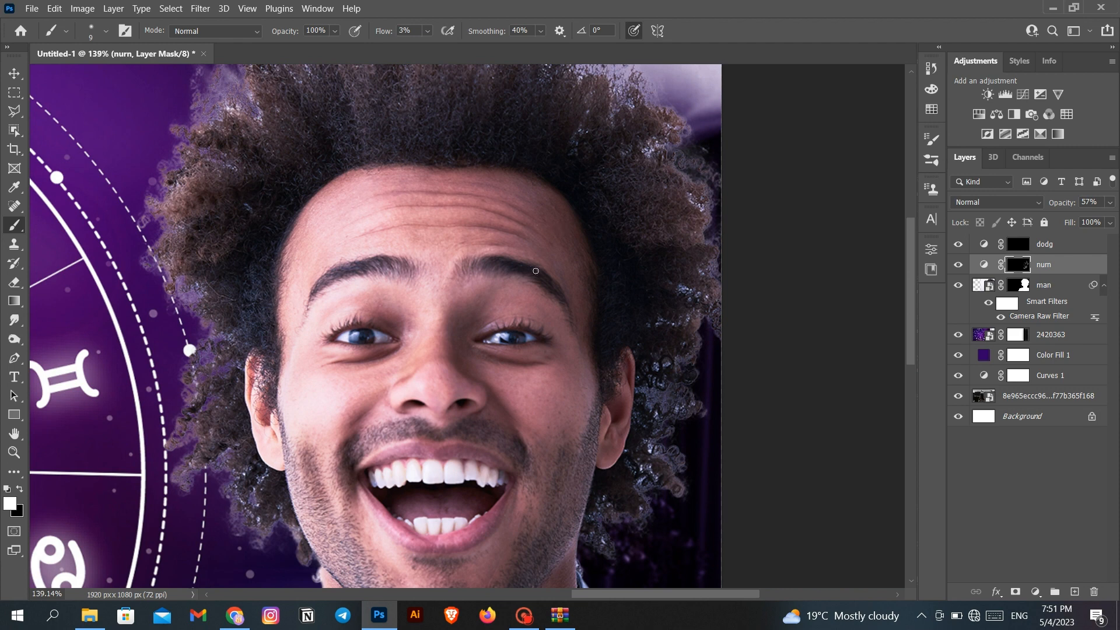
# Step: Enlarge the brush to size 100 and paint broad shading around the hairline and face edges on the nurn mask
pyautogui.scroll(-3, 555, 303)
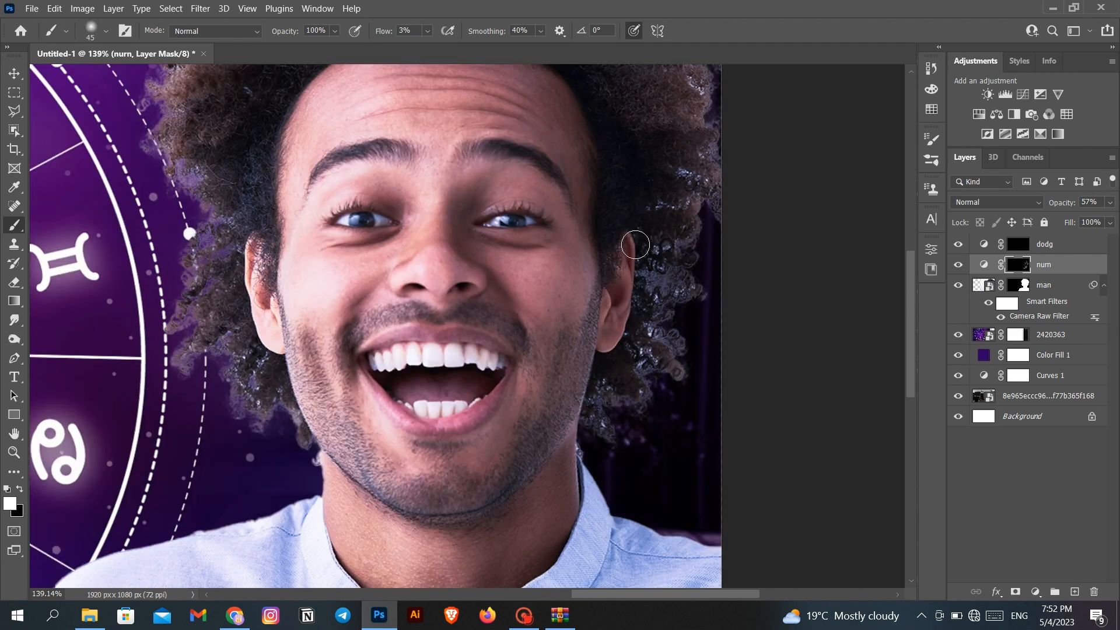
pyautogui.scroll(3, 574, 588)
pyautogui.press(']')
pyautogui.press(']')
pyautogui.press(']')
pyautogui.press(']')
pyautogui.press(']')
pyautogui.press(']')
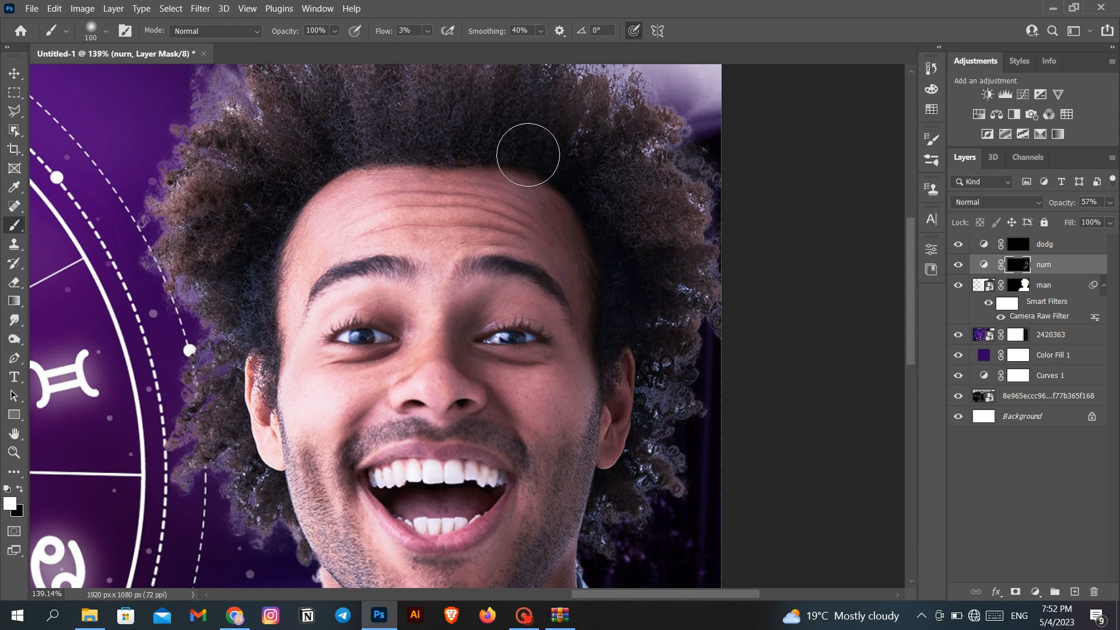
pyautogui.scroll(-3, 350, 391)
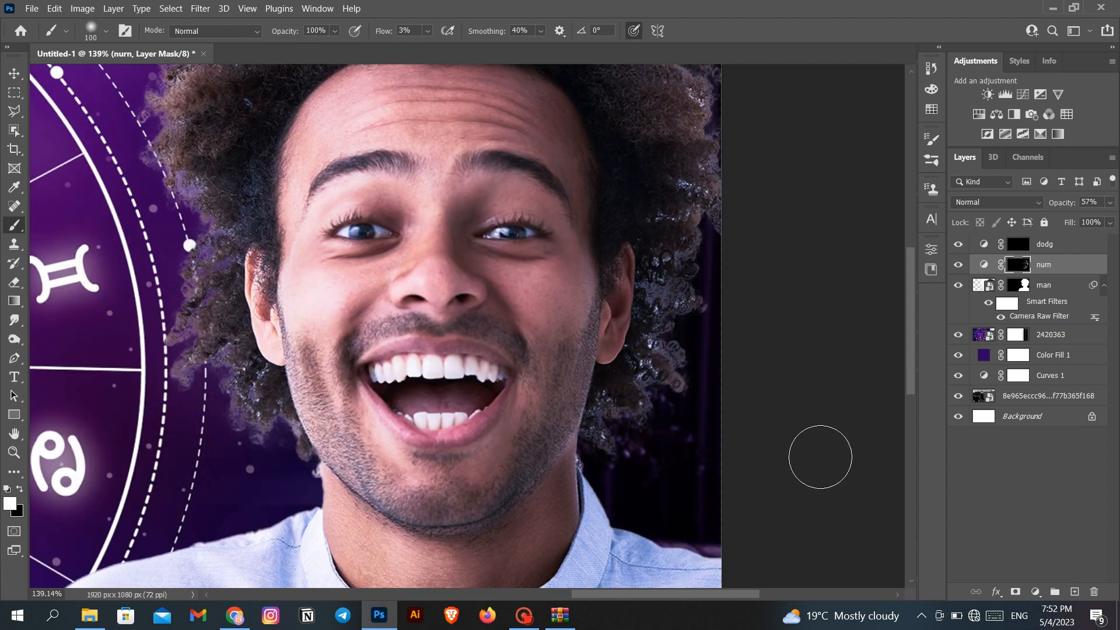
# Step: Paint highlights on the man's face on the dodg layer's mask, then reselect the nurn layer
pyautogui.hotkey('alt', ']')
pyautogui.scroll(1, 402, 137)
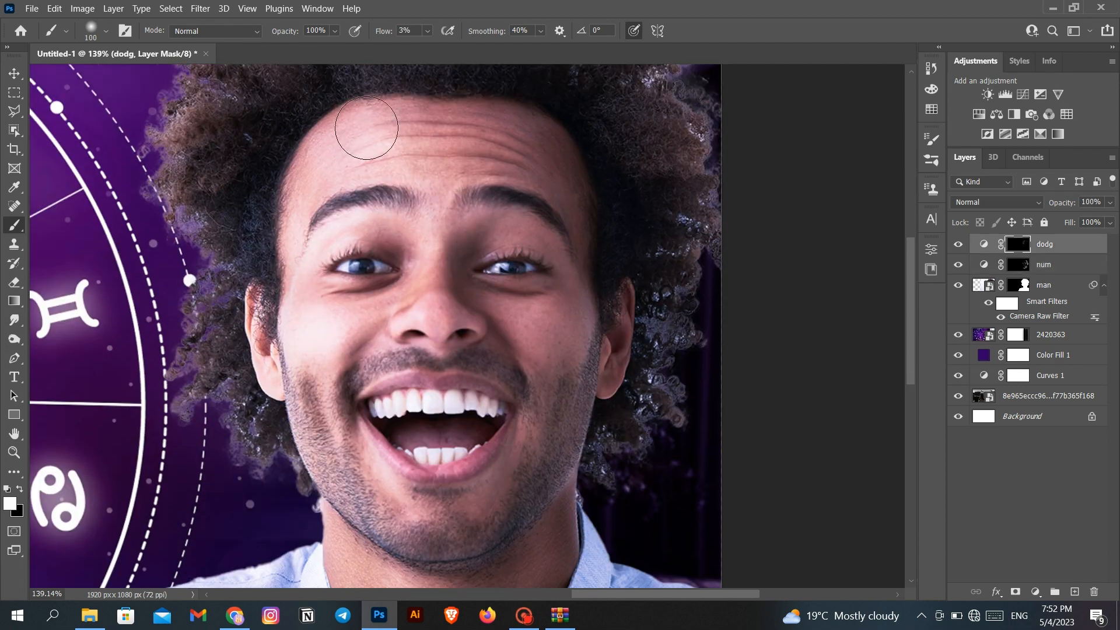
pyautogui.hotkey('alt', '[')
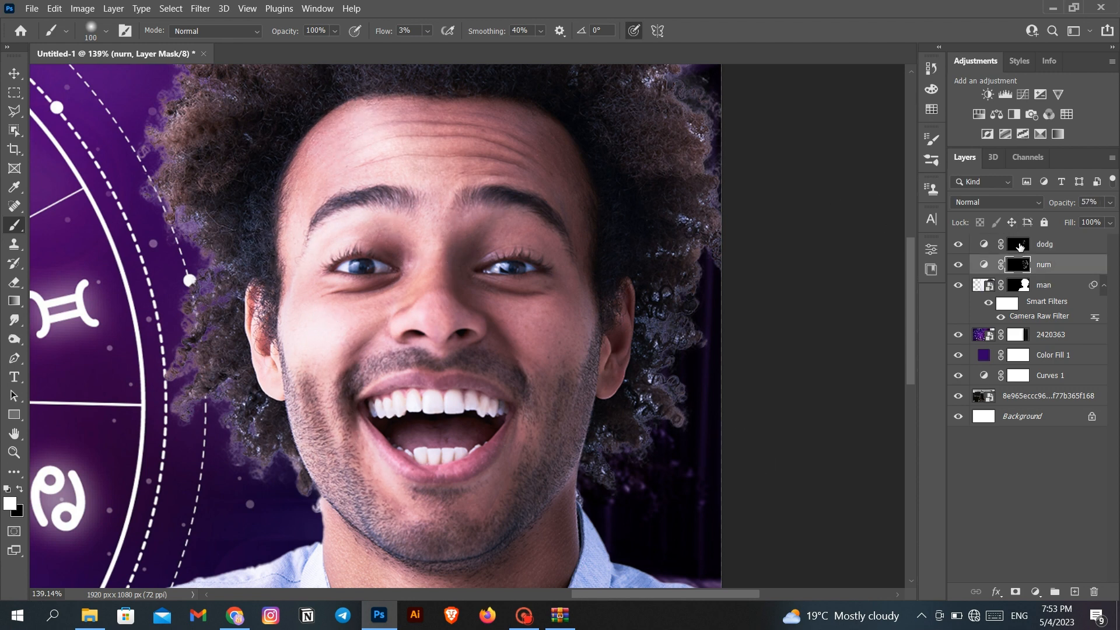
# Step: Set the dodg layer's opacity to 64% and keep its mask active for highlights on the face
pyautogui.hotkey('alt', ']')
pyautogui.click(1110, 203)
pyautogui.moveTo(1092, 215); pyautogui.dragTo(1084, 219)
pyautogui.scroll(-1, 534, 291)
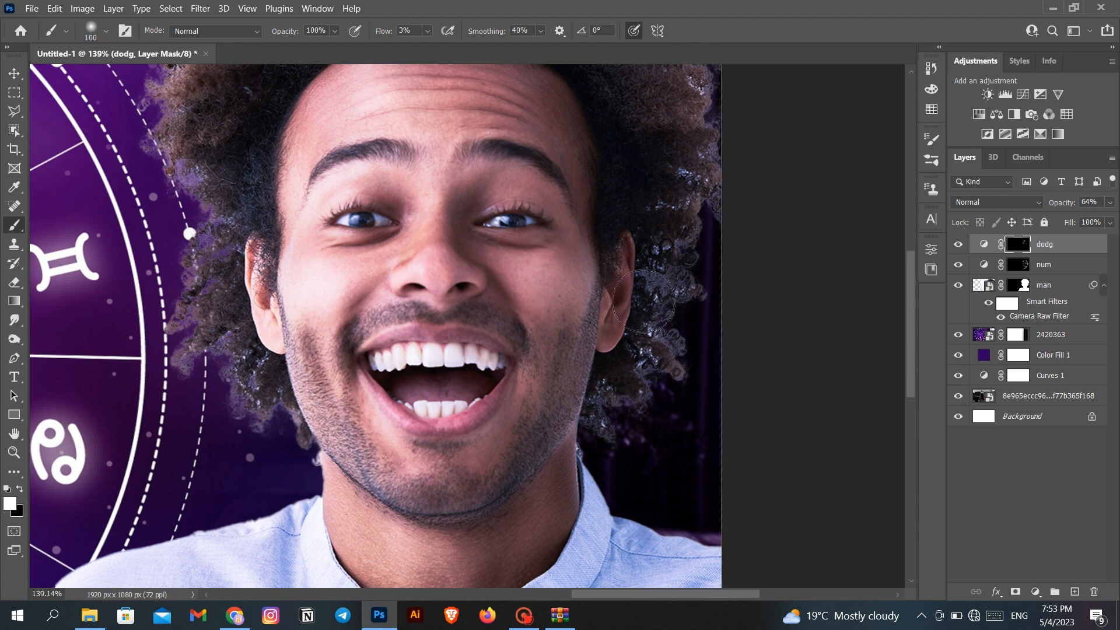
pyautogui.scroll(-1, 597, 440)
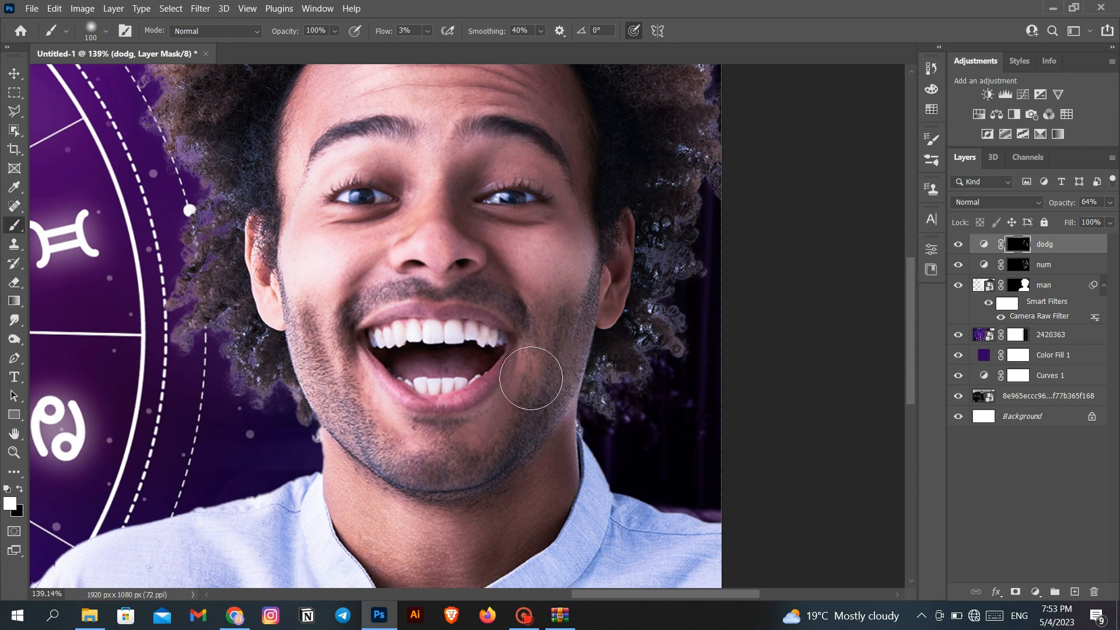
# Step: Paint highlights around the mouth, chin and neck on the dodg mask with brush sizes of 40 and 80
pyautogui.press('[')
pyautogui.press('[')
pyautogui.press('[')
pyautogui.press('[')
pyautogui.press('[')
pyautogui.press('[')
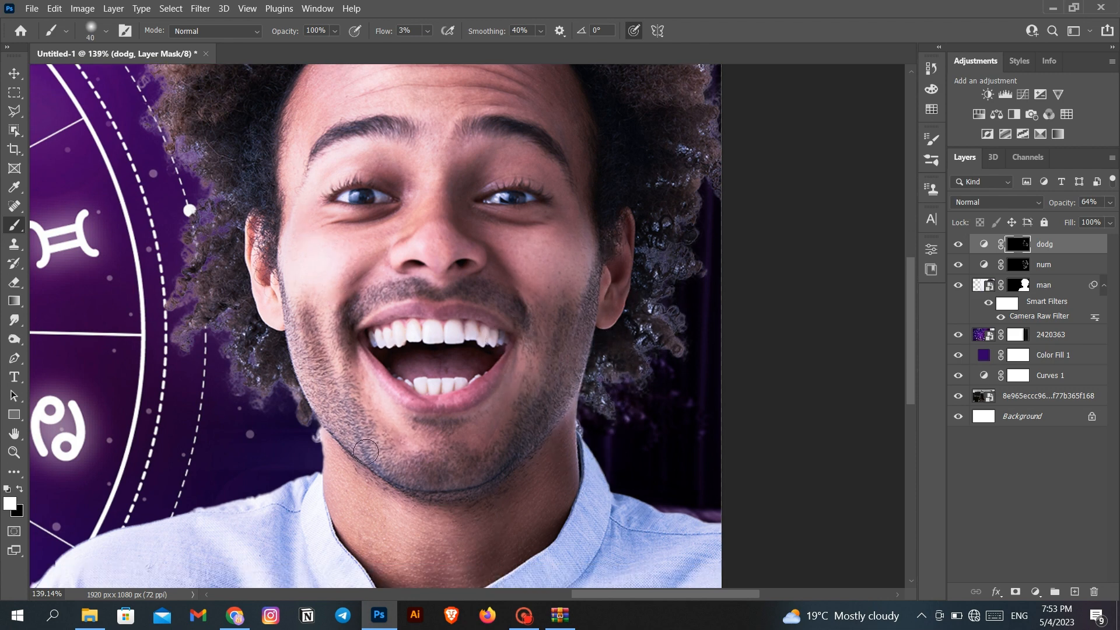
pyautogui.scroll(-1, 311, 555)
pyautogui.press(']')
pyautogui.press(']')
pyautogui.press(']')
pyautogui.press(']')
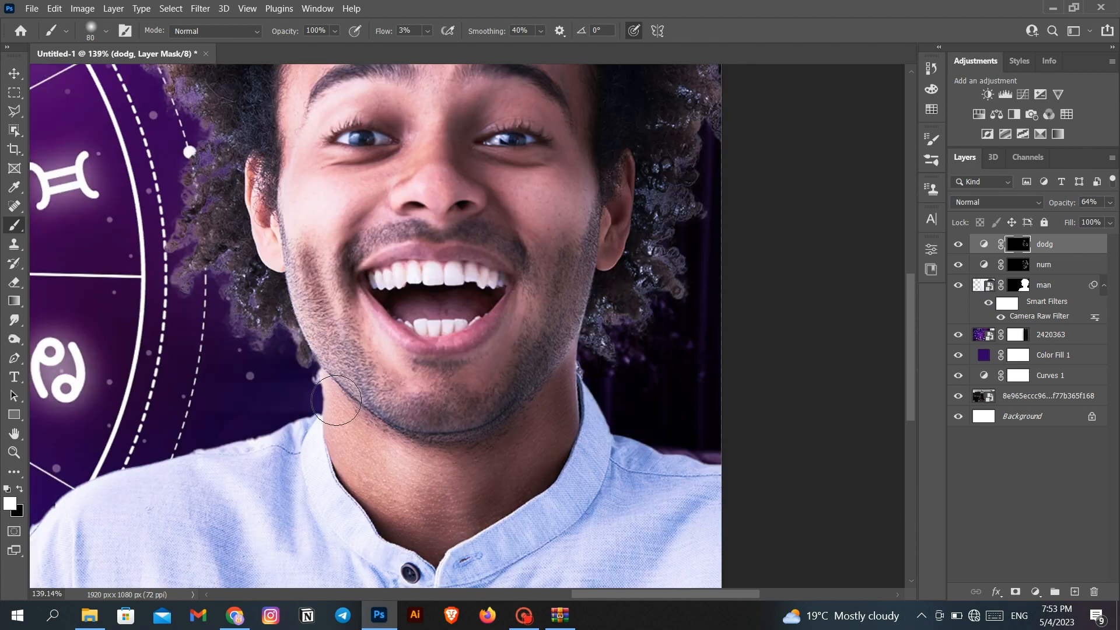
# Step: Reduce the brush size to 35 and paint fine highlights on the nose, lips and forehead on the dodg mask
pyautogui.scroll(2, 336, 400)
pyautogui.scroll(3, 434, 303)
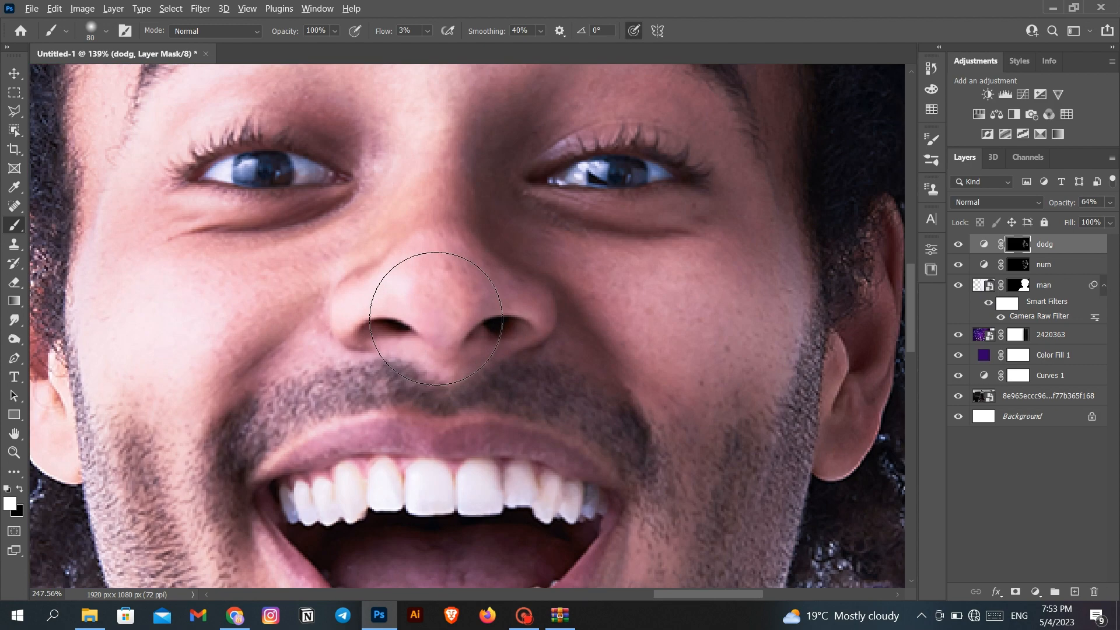
pyautogui.scroll(2, 436, 319)
pyautogui.press('[')
pyautogui.press('[')
pyautogui.press('[')
pyautogui.press('[')
pyautogui.press('[')
pyautogui.press('[')
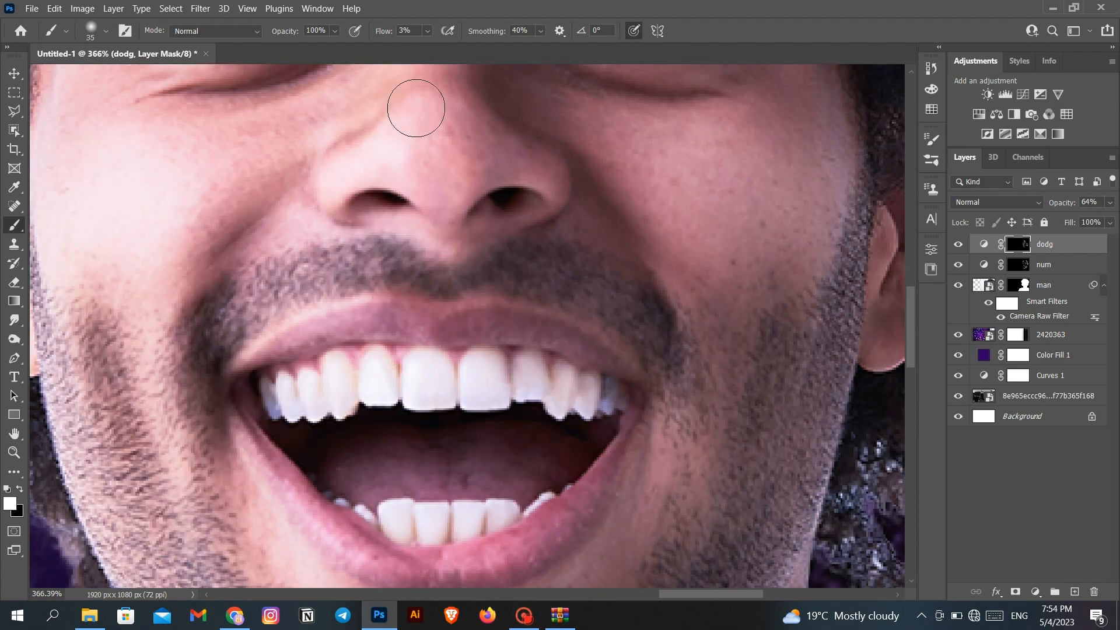
pyautogui.scroll(-3, 712, 385)
pyautogui.scroll(1, 642, 467)
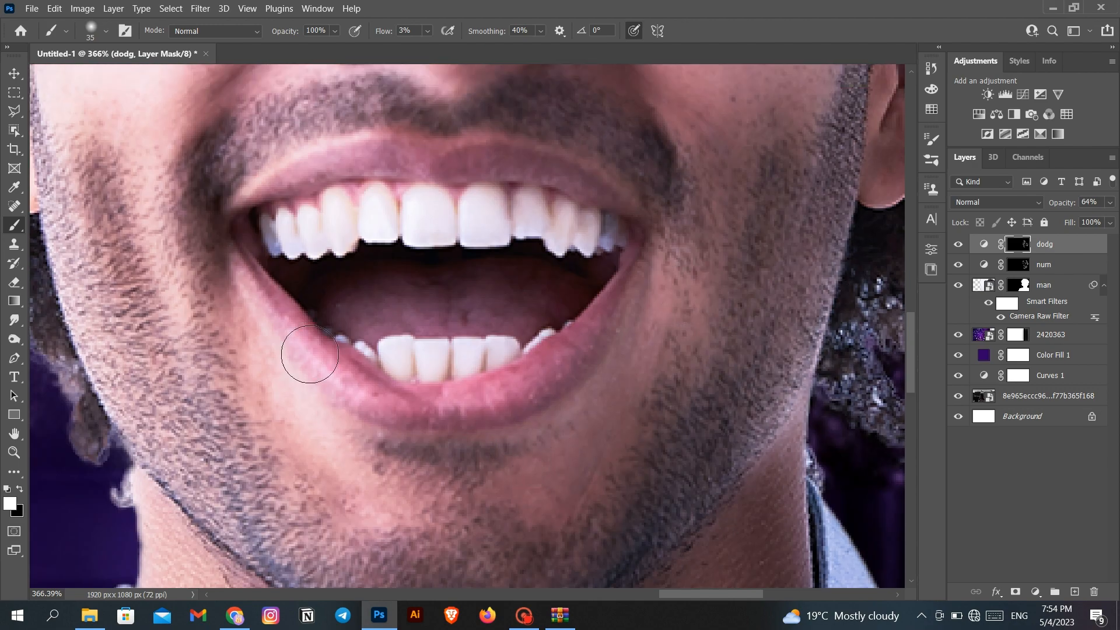
pyautogui.scroll(10, 310, 354)
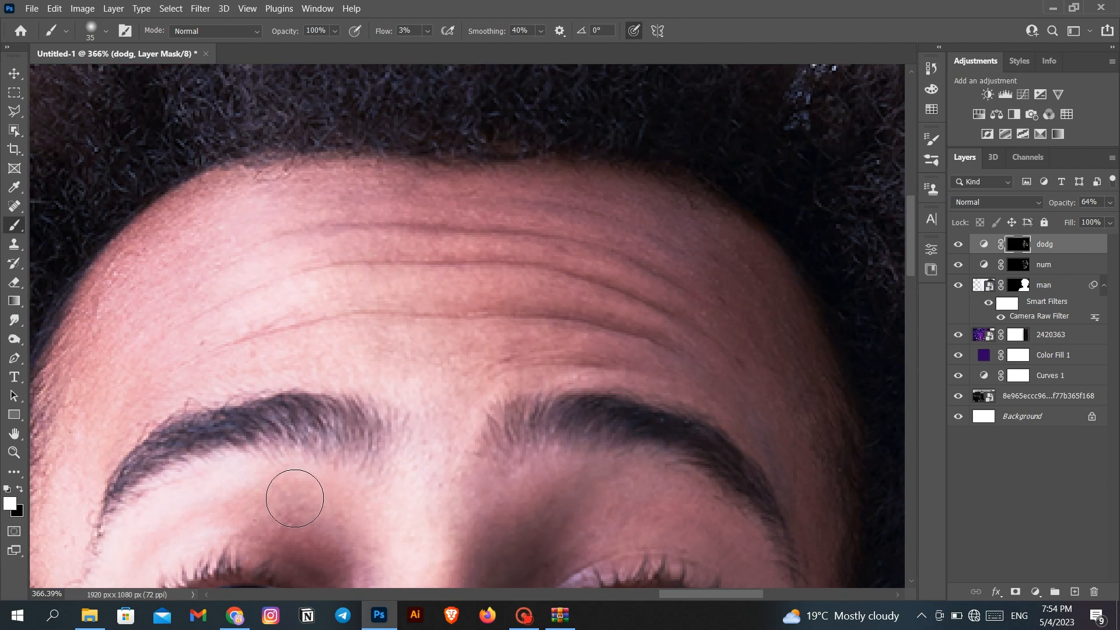
# Step: Toggle the dodg layer's visibility to compare the whole image with and without the highlights
pyautogui.hotkey('ctrl', '0')
pyautogui.click(958, 244)
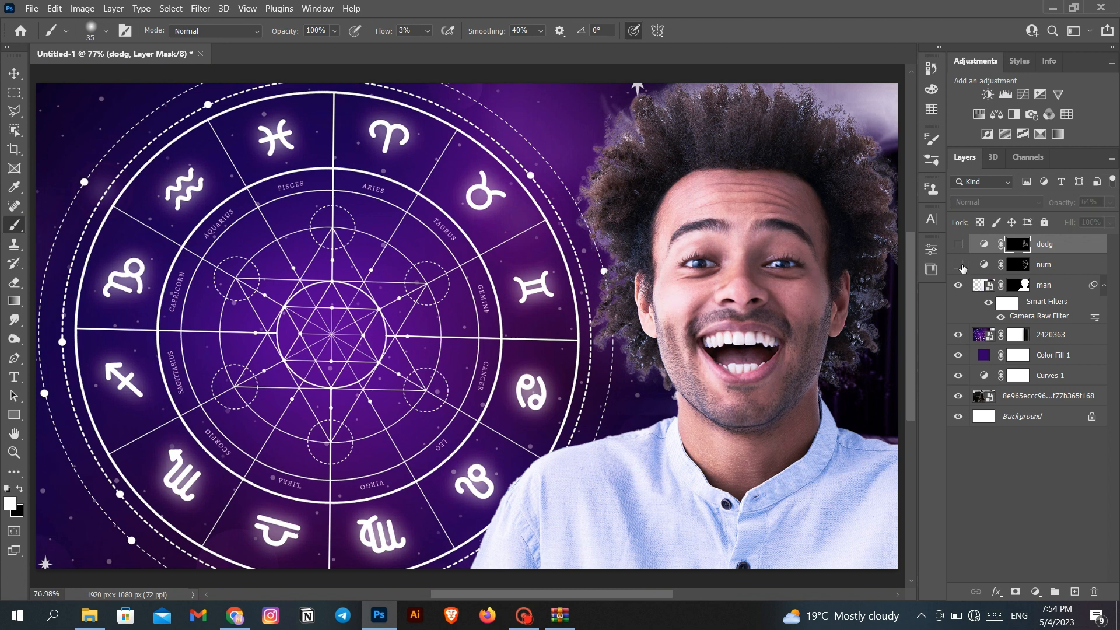
pyautogui.click(958, 244)
pyautogui.click(957, 244)
pyautogui.click(958, 244)
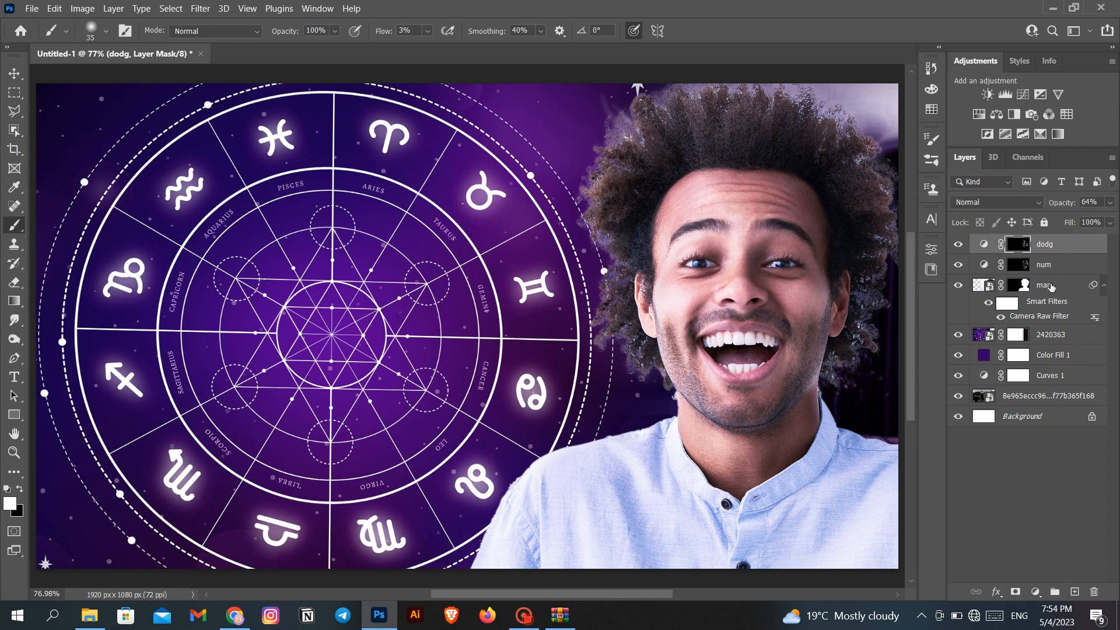
# Step: Group the dodg, nurn and man layers and duplicate the group
pyautogui.keyDown('shift'); pyautogui.click(1053, 292); pyautogui.keyUp('shift')
pyautogui.hotkey('ctrl', 'g')
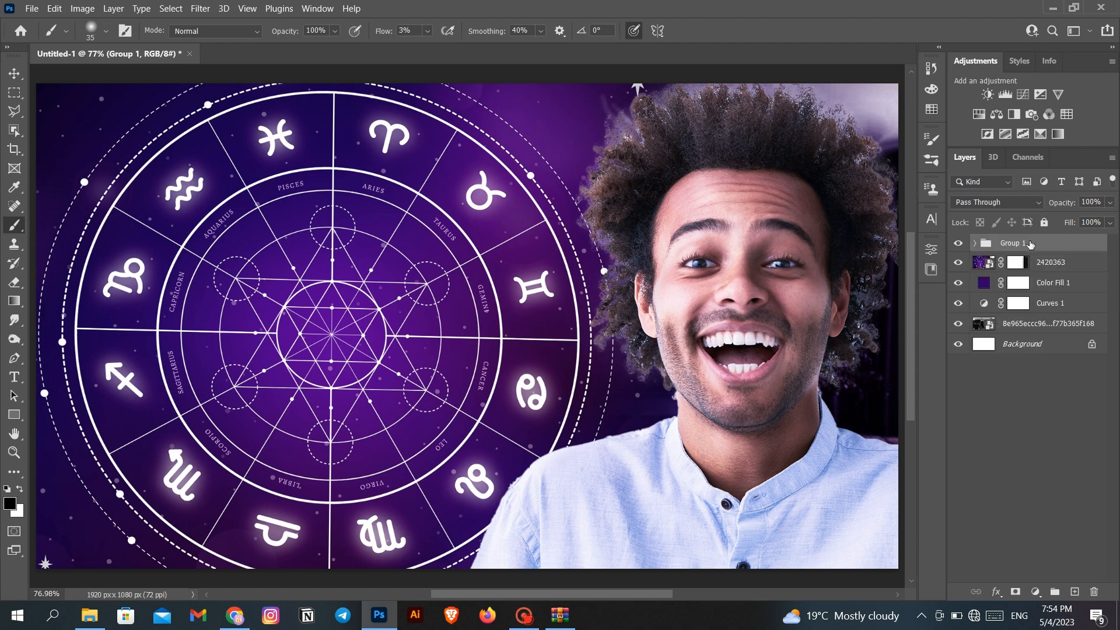
pyautogui.rightClick(1030, 244)
pyautogui.click(911, 66)
pyautogui.click(679, 162)
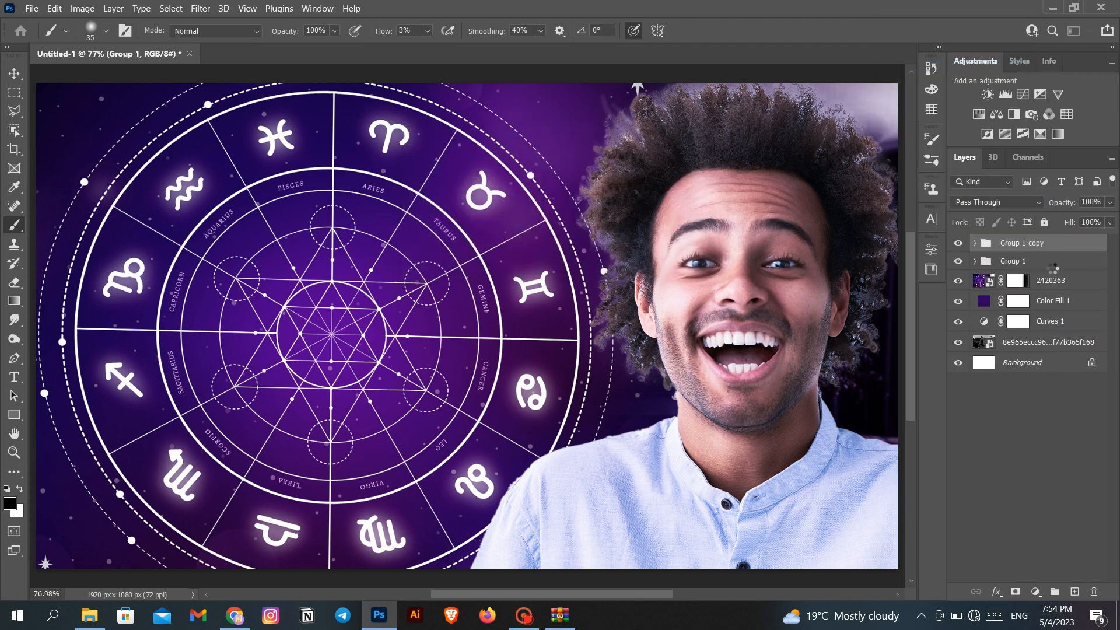
# Step: Convert the Group 1 copy to a smart object and apply a High Pass filter with a 1.7-pixel radius
pyautogui.rightClick(1045, 244)
pyautogui.click(954, 200)
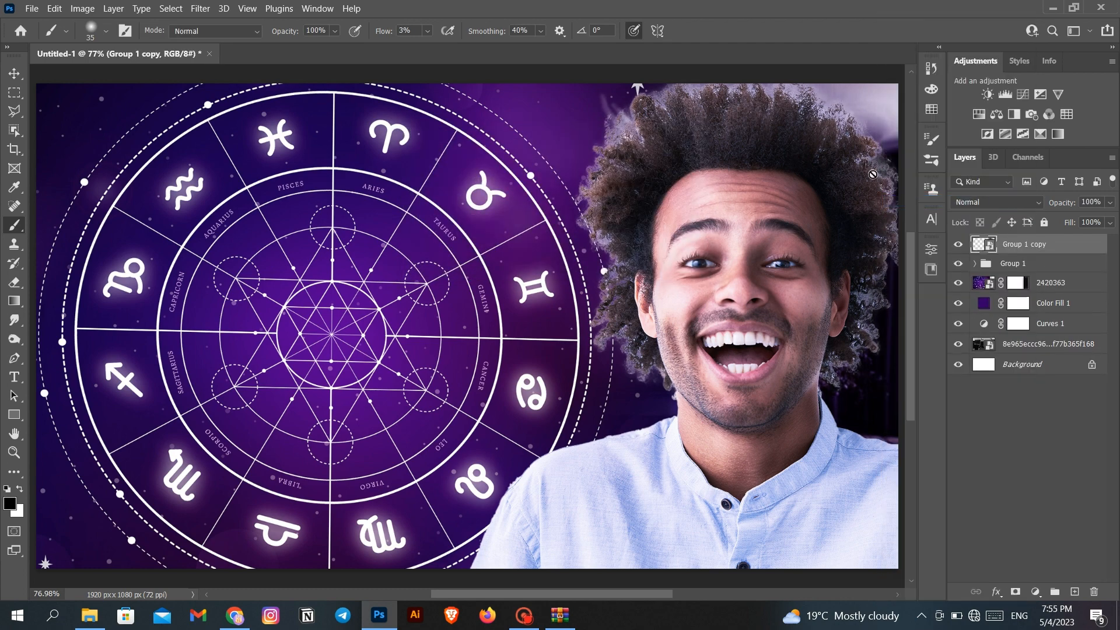
pyautogui.click(201, 8)
pyautogui.moveTo(275, 310)
pyautogui.click(423, 324)
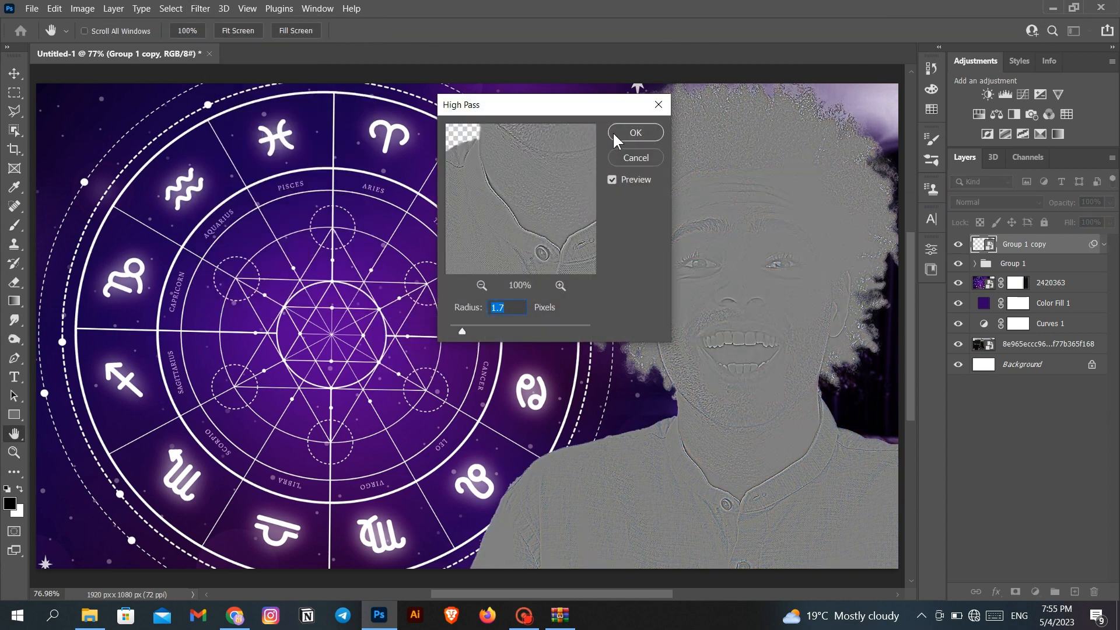
pyautogui.click(636, 133)
# Step: Set the Group 1 copy's blend mode to Linear Light and its High Pass radius to 0.8 pixels
pyautogui.click(997, 202)
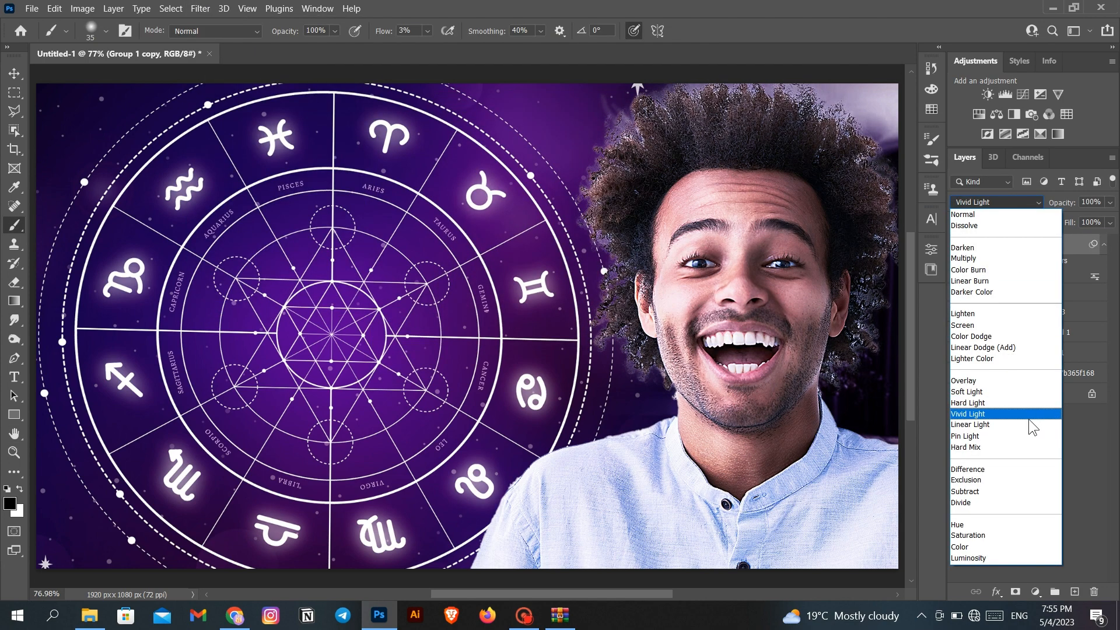
pyautogui.click(1029, 427)
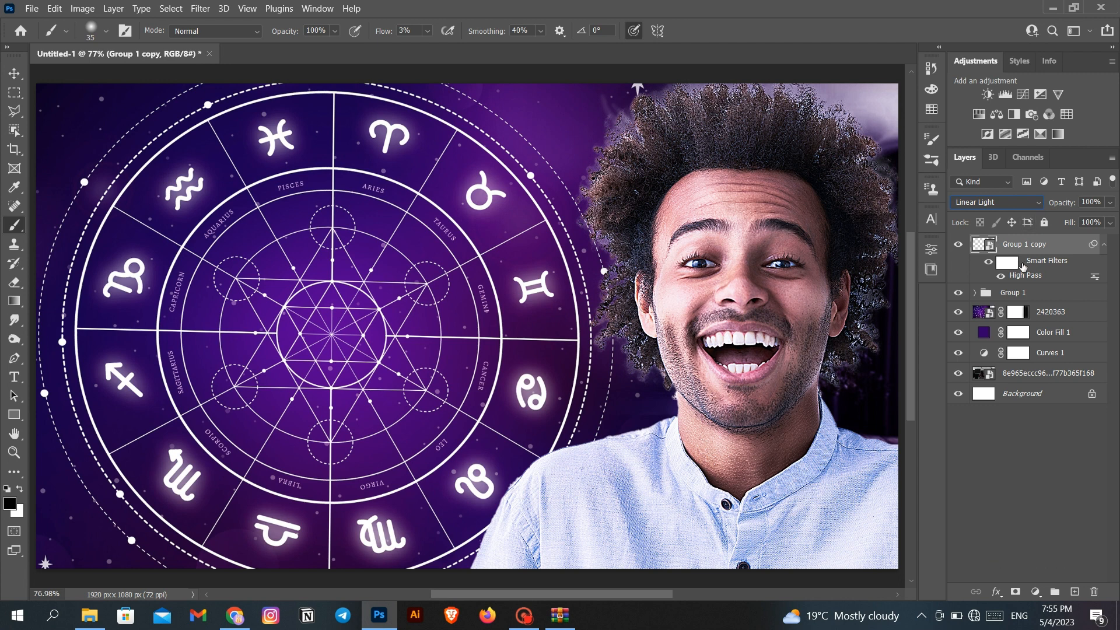
pyautogui.doubleClick(1027, 275)
pyautogui.moveTo(473, 331); pyautogui.dragTo(458, 332)
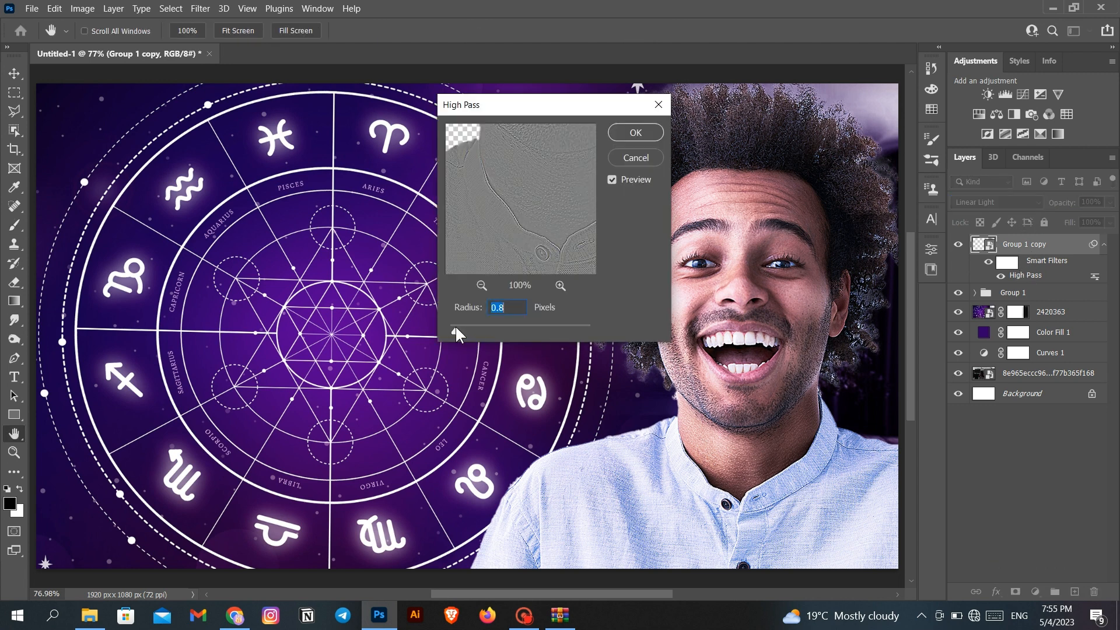
pyautogui.click(650, 134)
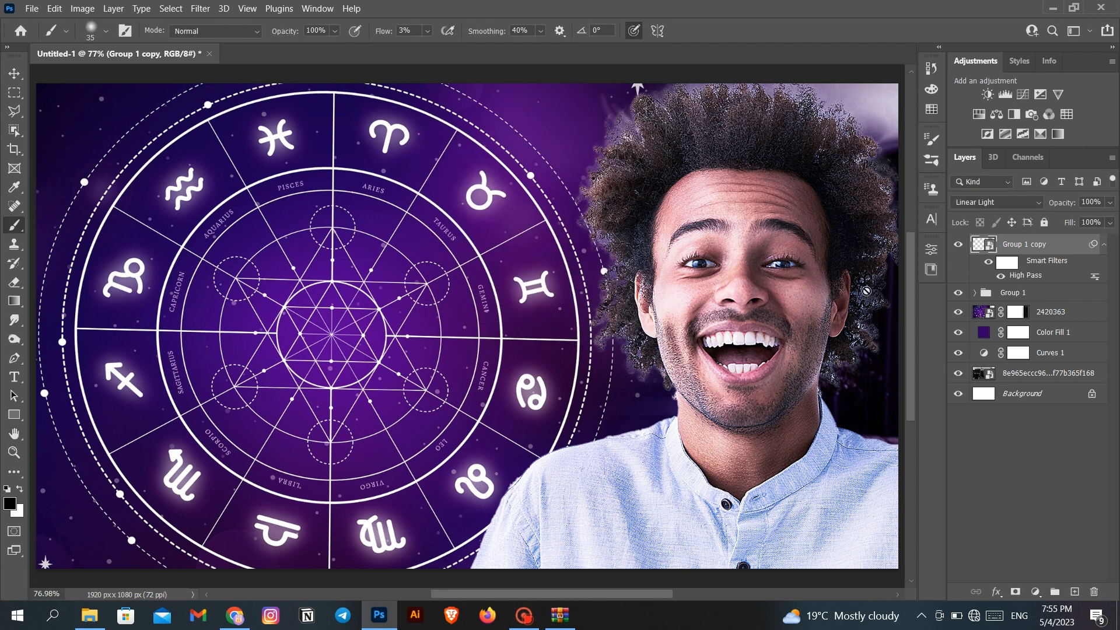
pyautogui.click(1001, 456)
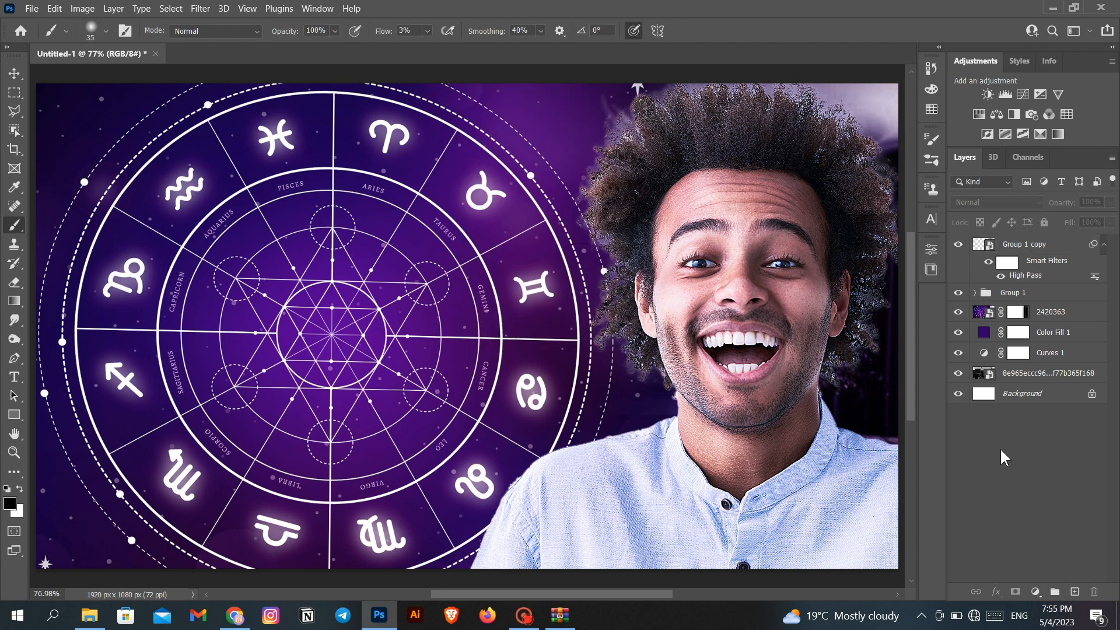
# Step: Add a new layer above the Group 1 copy and load the man's outline as a selection
pyautogui.click(994, 246)
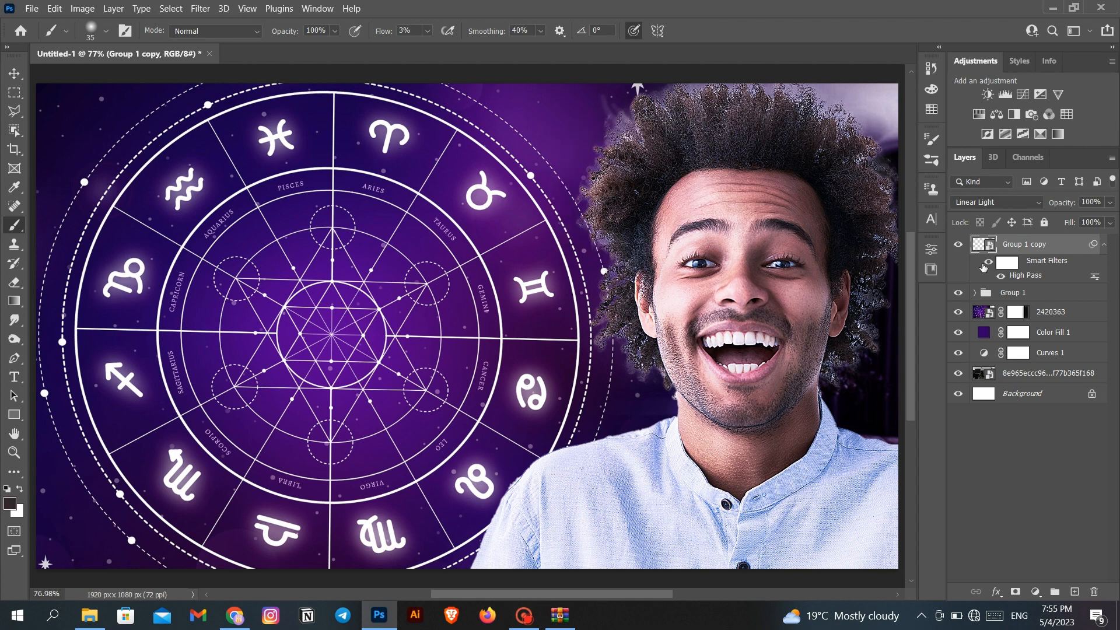
pyautogui.click(1075, 592)
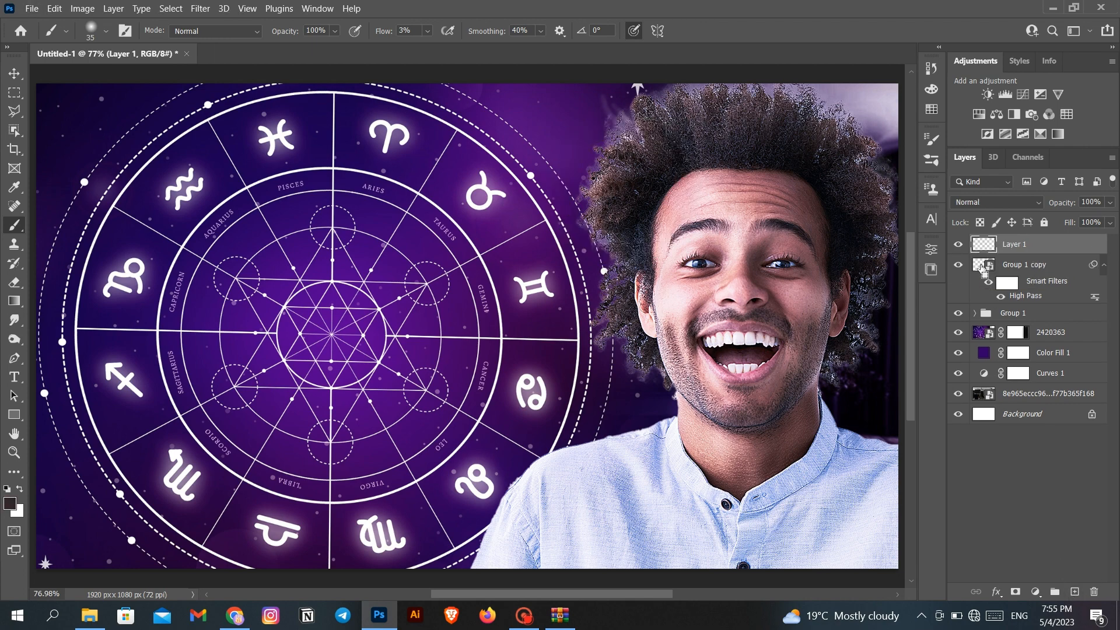
pyautogui.keyDown('ctrl'); pyautogui.click(984, 267); pyautogui.keyUp('ctrl')
# Step: Sample pinkish tones near the hair's edge and paint them softly over the hair on Layer 1, enlarging the brush to 175
pyautogui.press(']')
pyautogui.press(']')
pyautogui.press(']')
pyautogui.press(']')
pyautogui.press(']')
pyautogui.press(']')
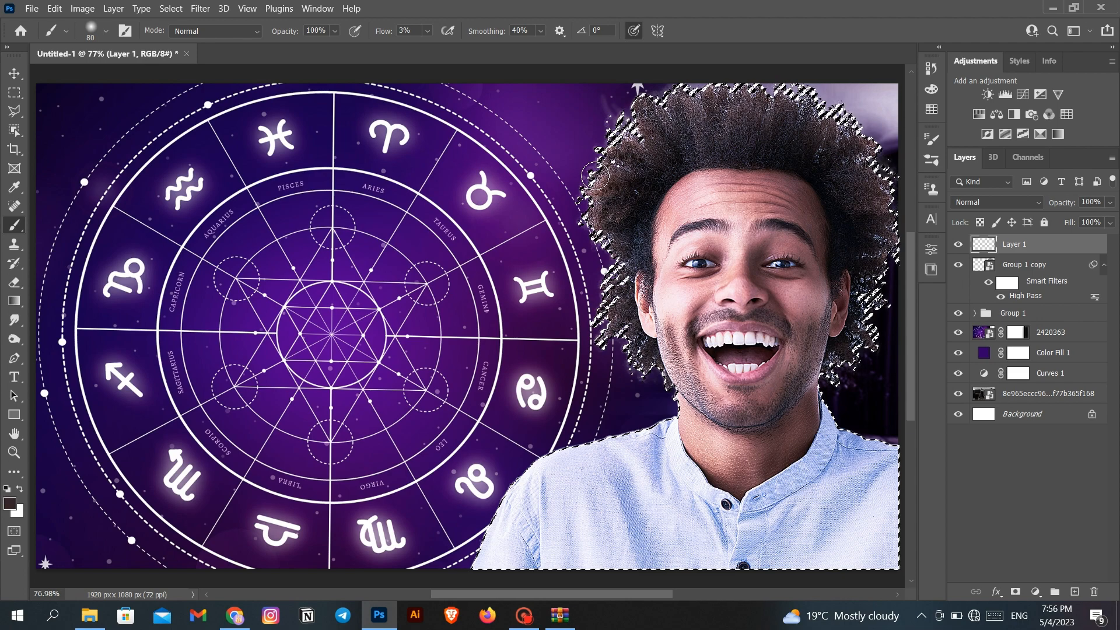
pyautogui.keyDown('alt'); pyautogui.click(595, 175); pyautogui.keyUp('alt')
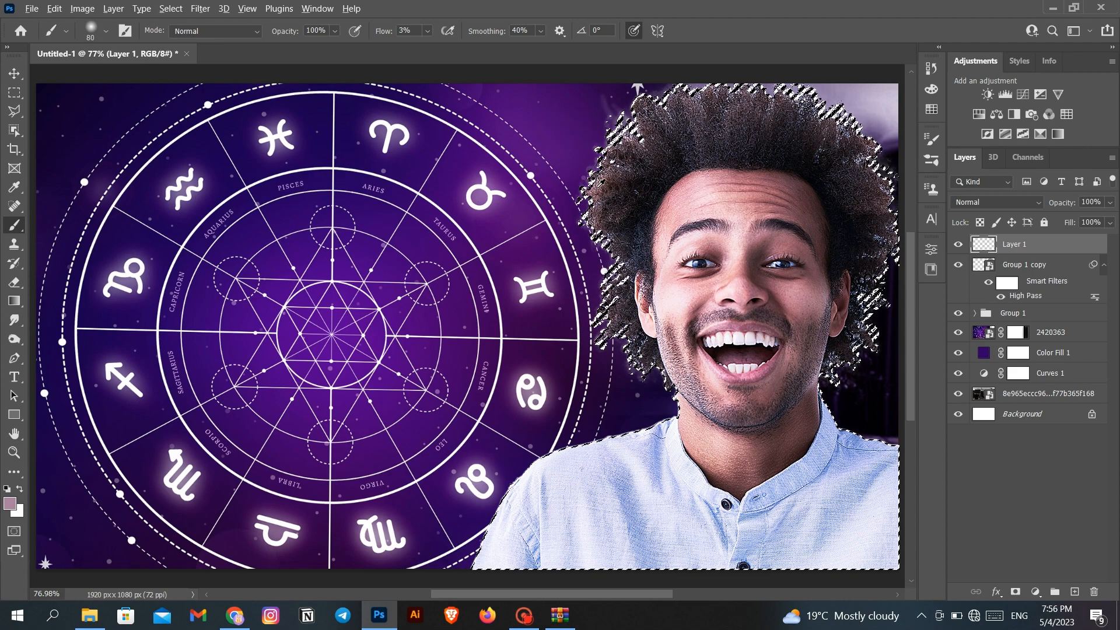
pyautogui.keyDown('alt'); pyautogui.click(611, 167); pyautogui.keyUp('alt')
pyautogui.moveTo(636, 103)
pyautogui.mouseDown()
pyautogui.moveTo(598, 138)
pyautogui.moveTo(639, 111)
pyautogui.mouseUp()
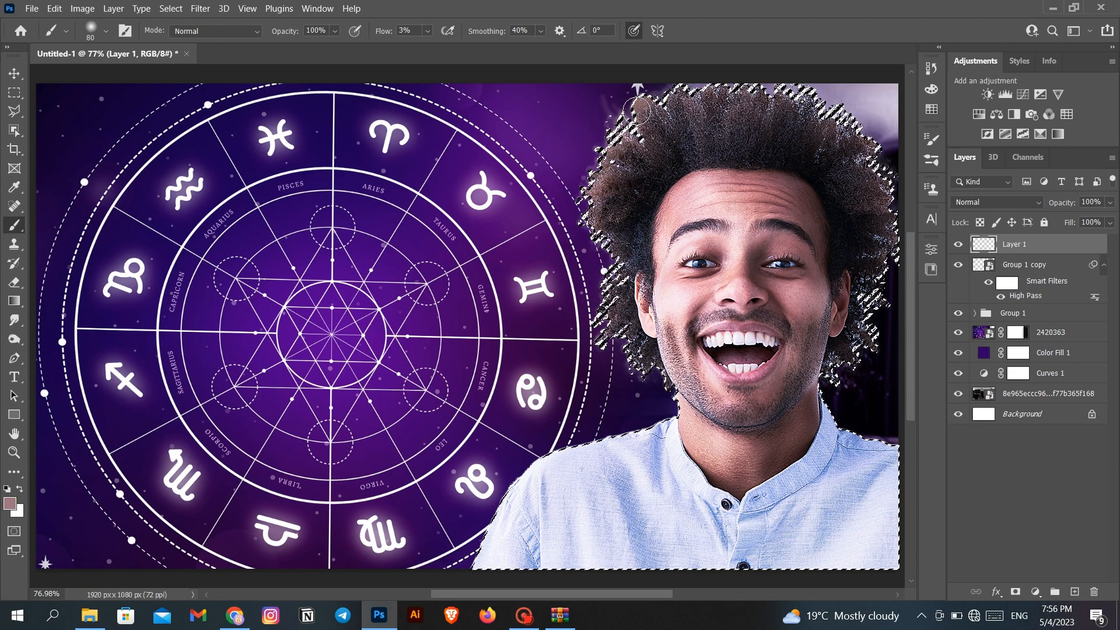
pyautogui.press(']')
pyautogui.press(']')
pyautogui.press(']')
pyautogui.press(']')
pyautogui.press(']')
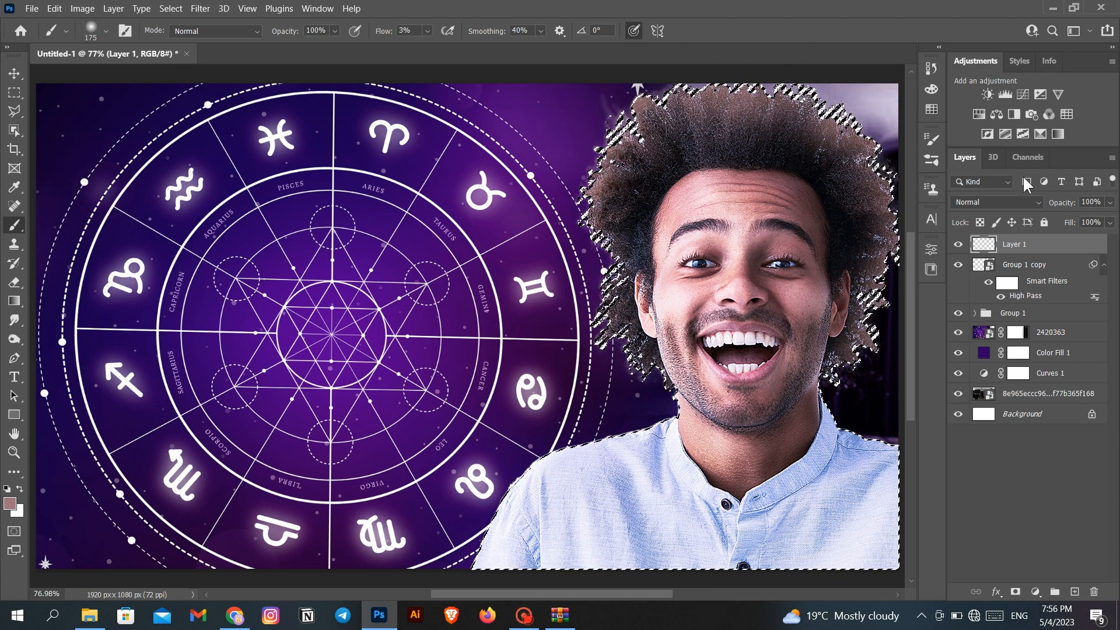
# Step: Deselect the man's outline and set Layer 1's blend mode to Overlay, trying Darken first
pyautogui.click(1018, 202)
pyautogui.click(1022, 251)
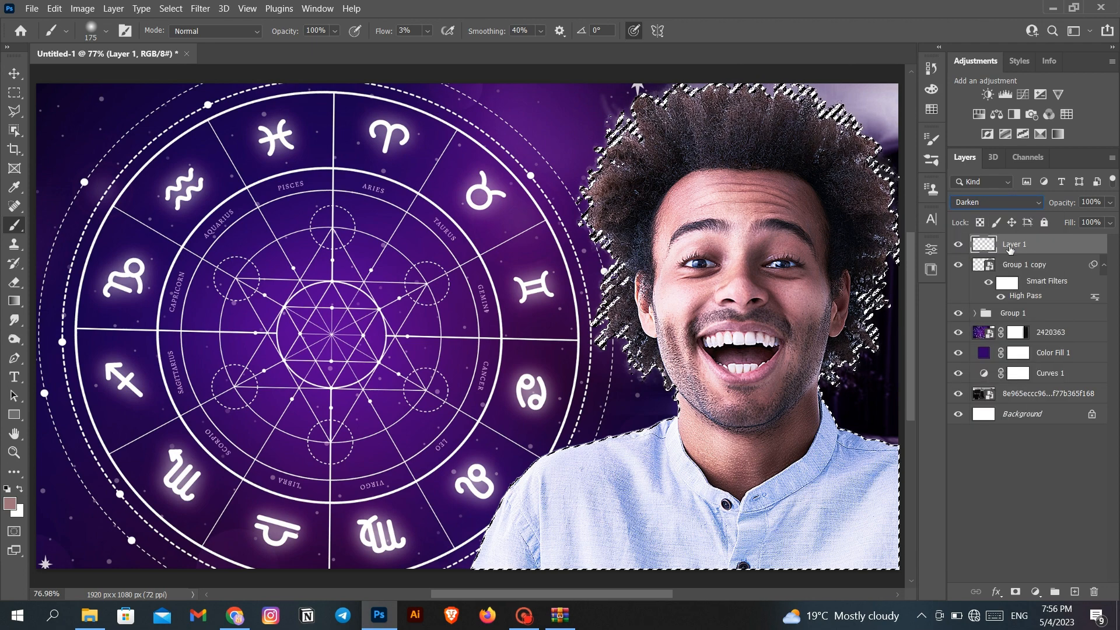
pyautogui.hotkey('ctrl', 'd')
pyautogui.click(1003, 202)
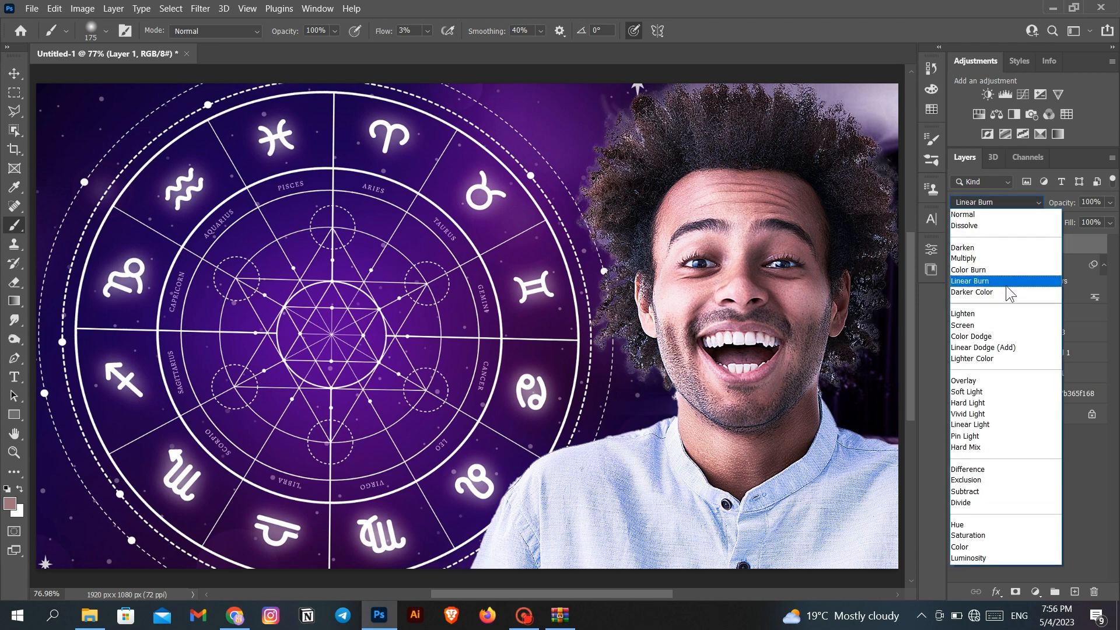
pyautogui.click(1018, 382)
# Step: Check Group 1's visibility, then add a new layer above Layer 1 and move it down to Group 1
pyautogui.click(959, 314)
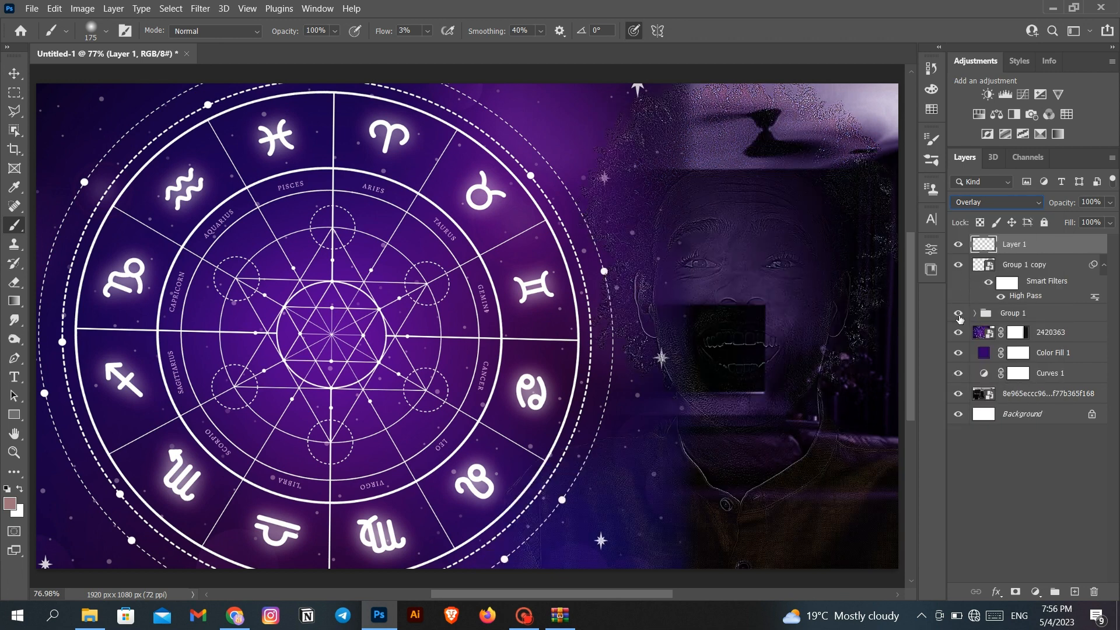
pyautogui.click(989, 313)
pyautogui.click(992, 244)
pyautogui.click(1074, 592)
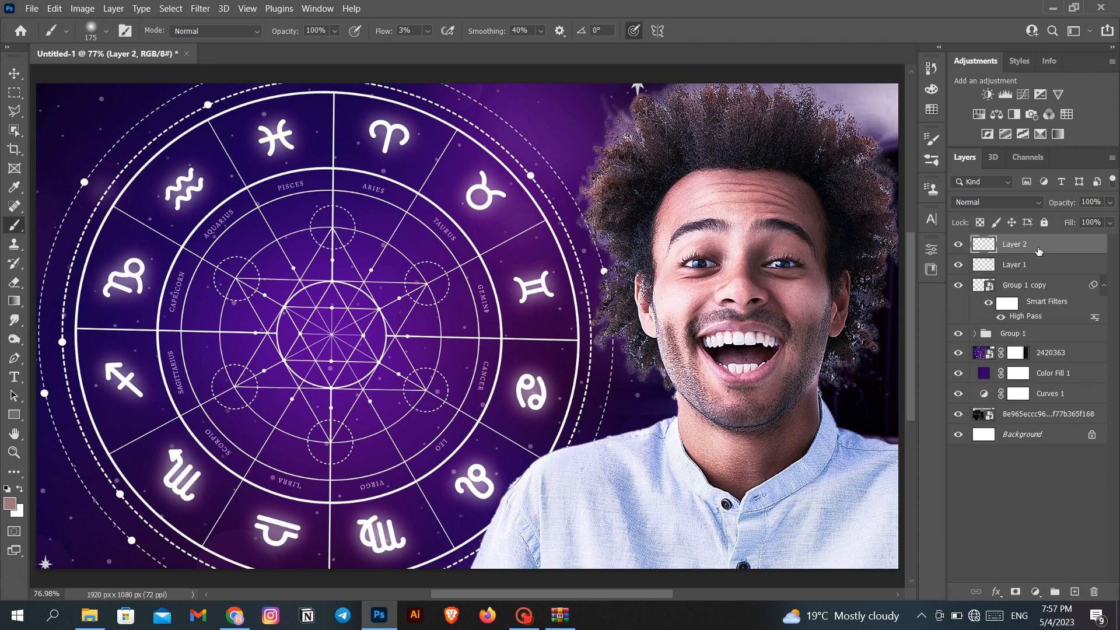
pyautogui.moveTo(1039, 251); pyautogui.dragTo(1046, 339)
# Step: Move Layer 2 out of Group 1 so it sits directly between the group and the 2420363 layer
pyautogui.press('z')
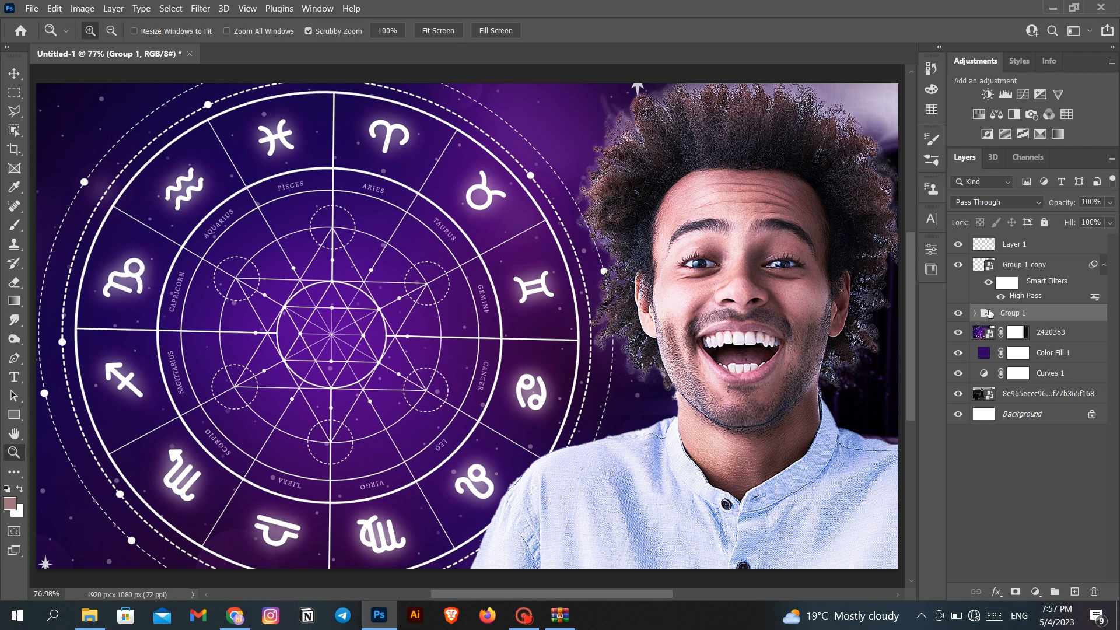
pyautogui.click(975, 313)
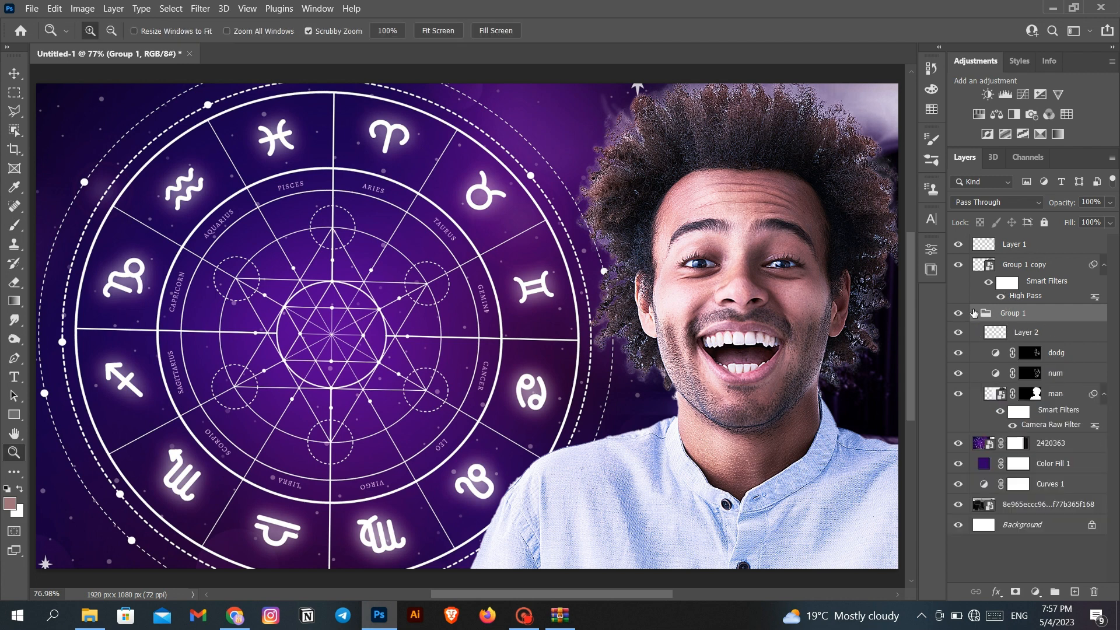
pyautogui.click(974, 313)
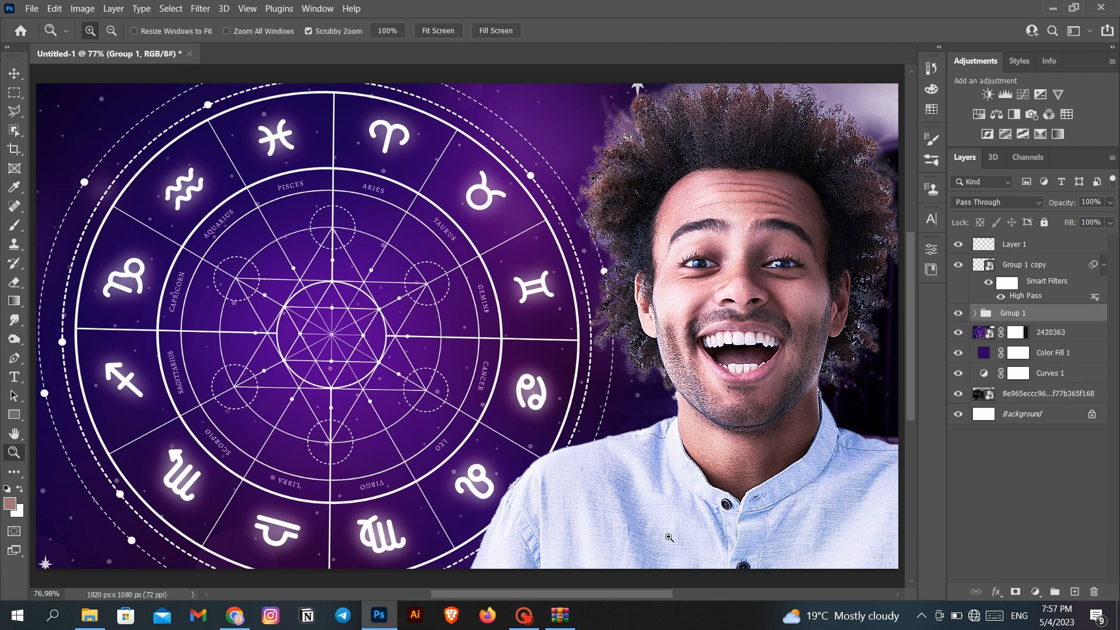
pyautogui.click(974, 313)
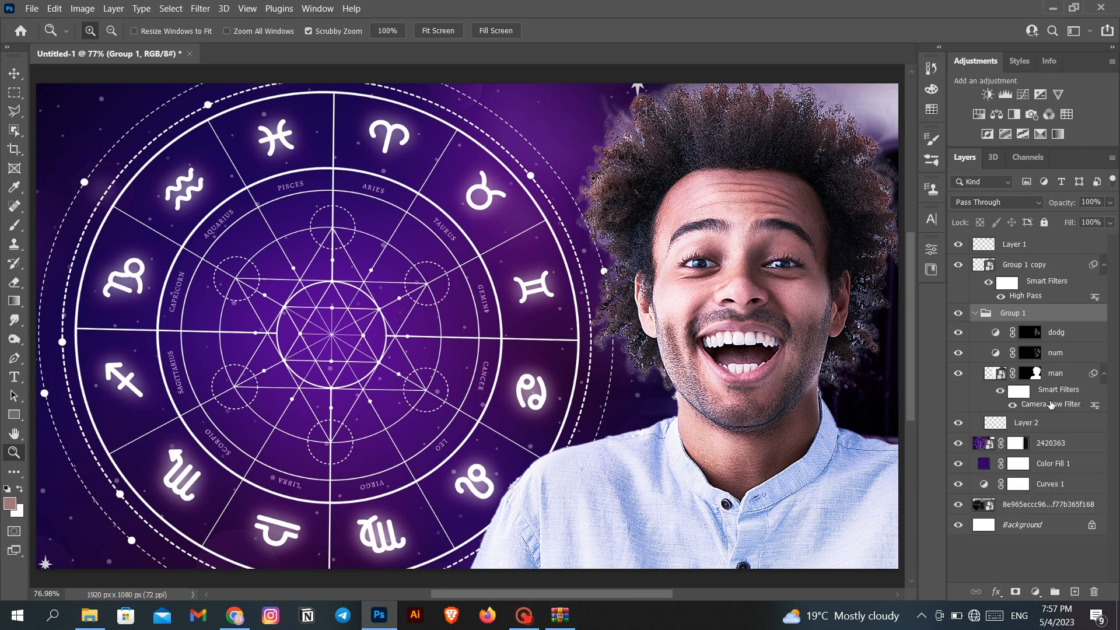
pyautogui.doubleClick(1048, 424)
pyautogui.click(1066, 168)
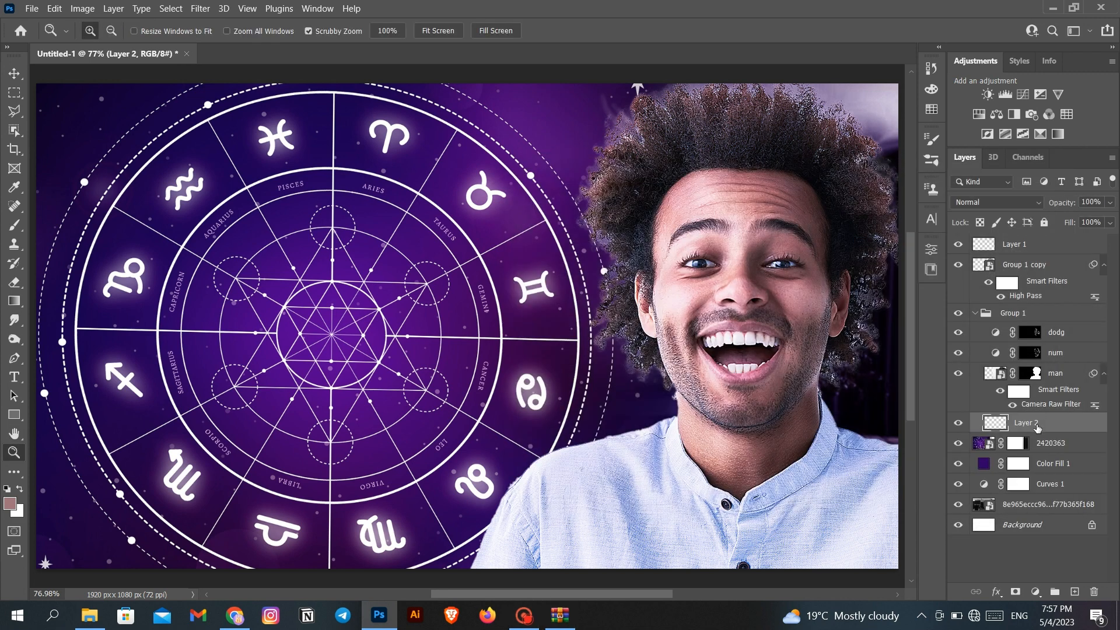
pyautogui.moveTo(1047, 424); pyautogui.dragTo(1035, 432)
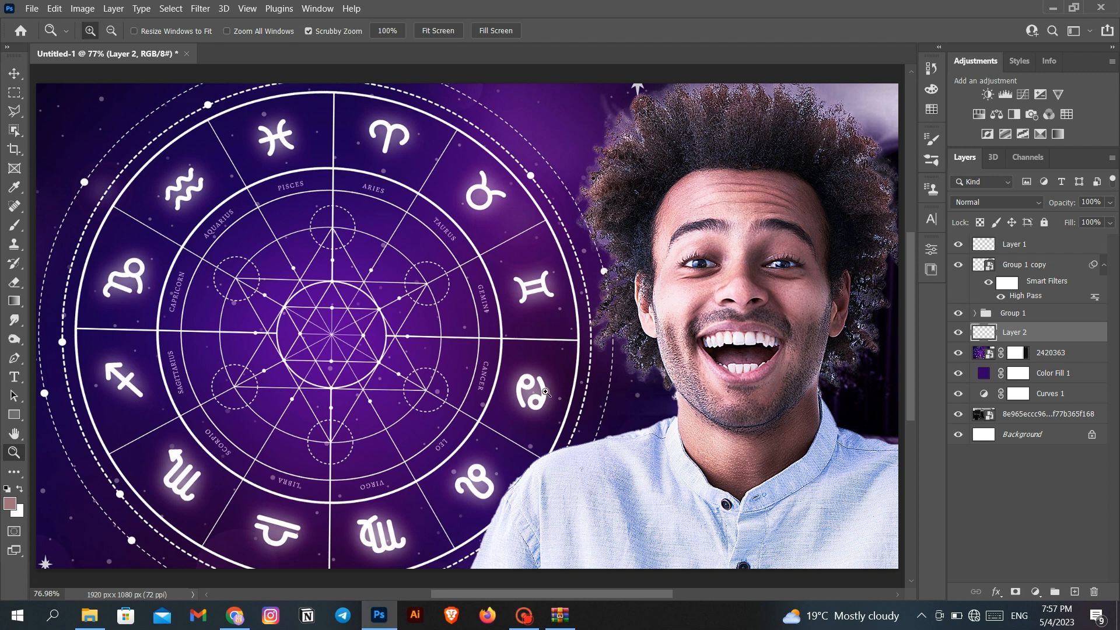
# Step: Place a single soft white brush dab at 100% flow on Layer 2 at the centre of the zodiac wheel
pyautogui.press('b')
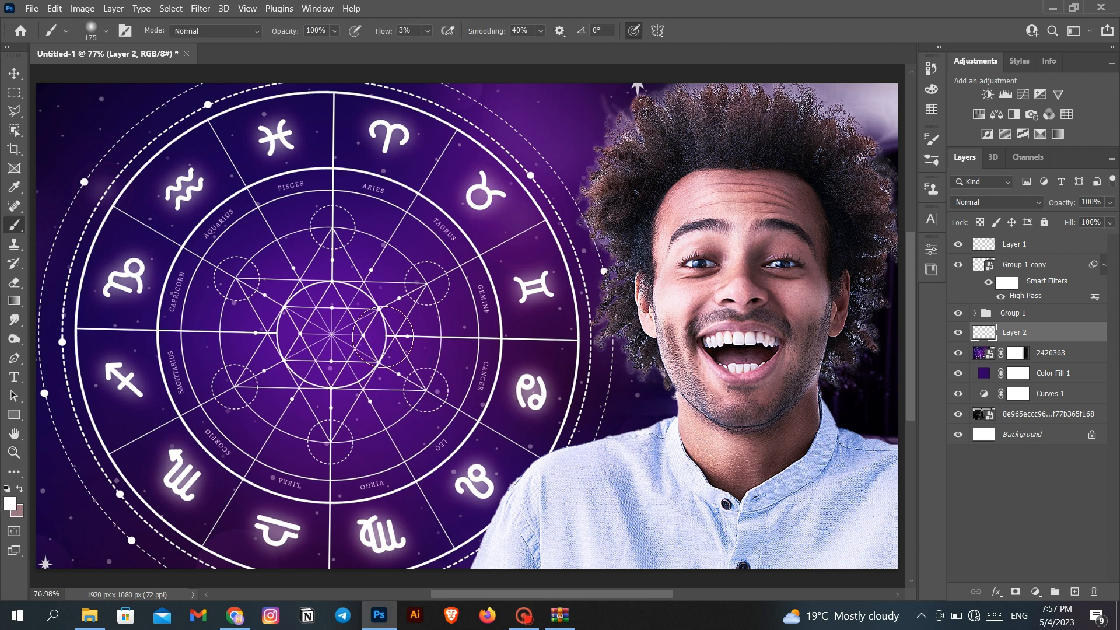
pyautogui.click(427, 31)
pyautogui.moveTo(431, 46); pyautogui.dragTo(498, 46)
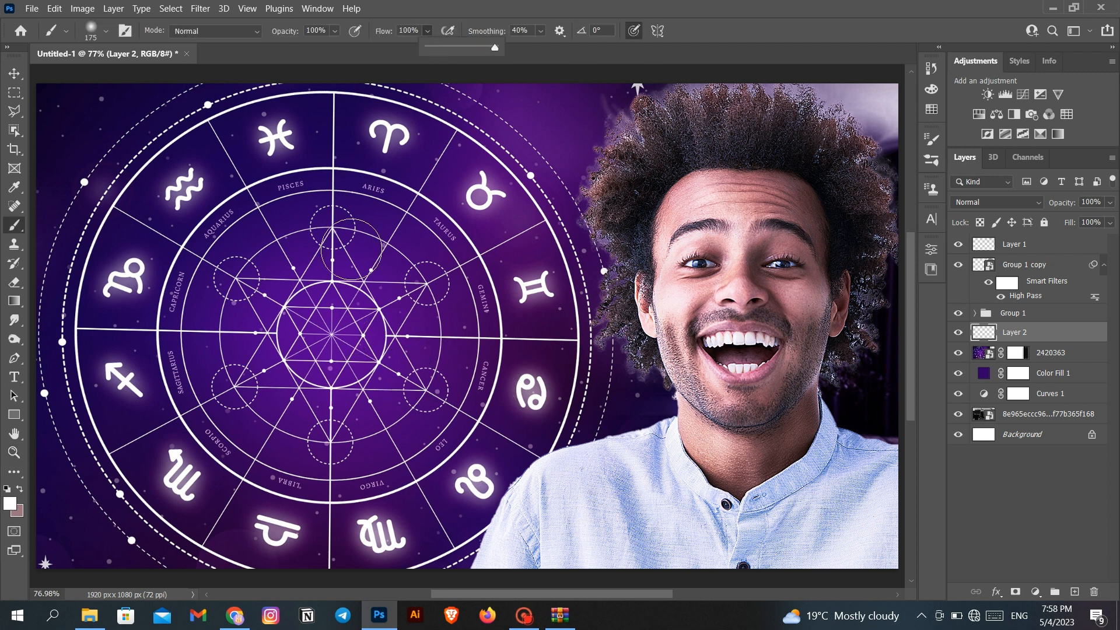
pyautogui.click(348, 354)
# Step: Free-transform the white dab on Layer 2 into a larger soft glow and position it behind the man's head and shoulders
pyautogui.hotkey('ctrl', 't')
pyautogui.hotkey('ctrl', '-')
pyautogui.hotkey('ctrl', '-')
pyautogui.hotkey('ctrl', '-')
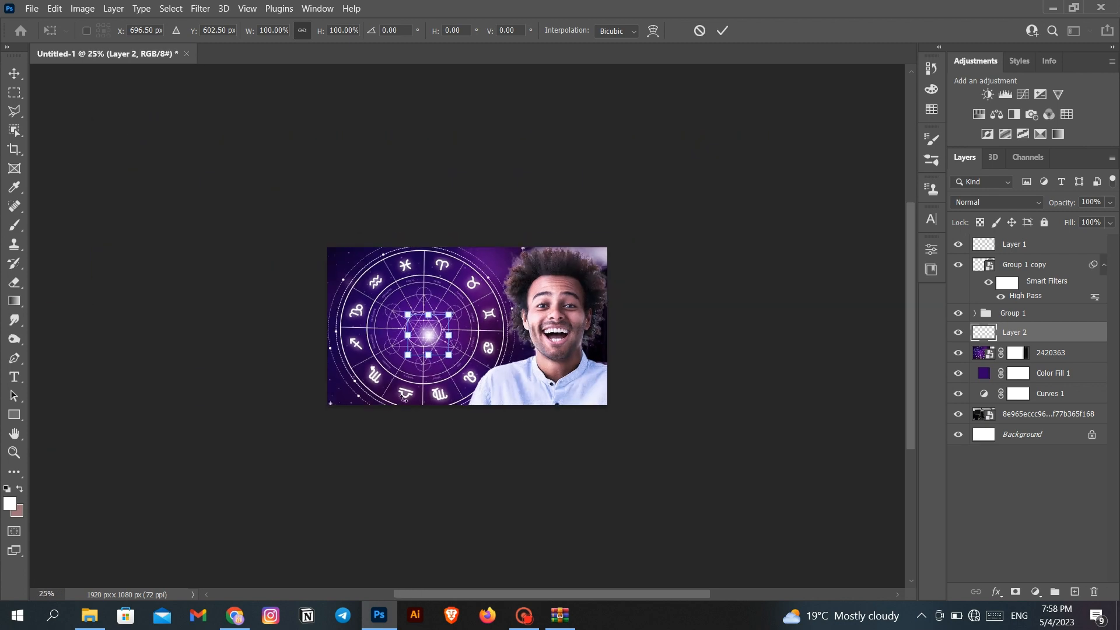
pyautogui.moveTo(424, 319); pyautogui.dragTo(425, 251)
pyautogui.moveTo(432, 353); pyautogui.dragTo(536, 383)
pyautogui.moveTo(548, 290); pyautogui.dragTo(549, 266)
pyautogui.moveTo(567, 340); pyautogui.dragTo(576, 346)
pyautogui.click(723, 31)
pyautogui.press('b')
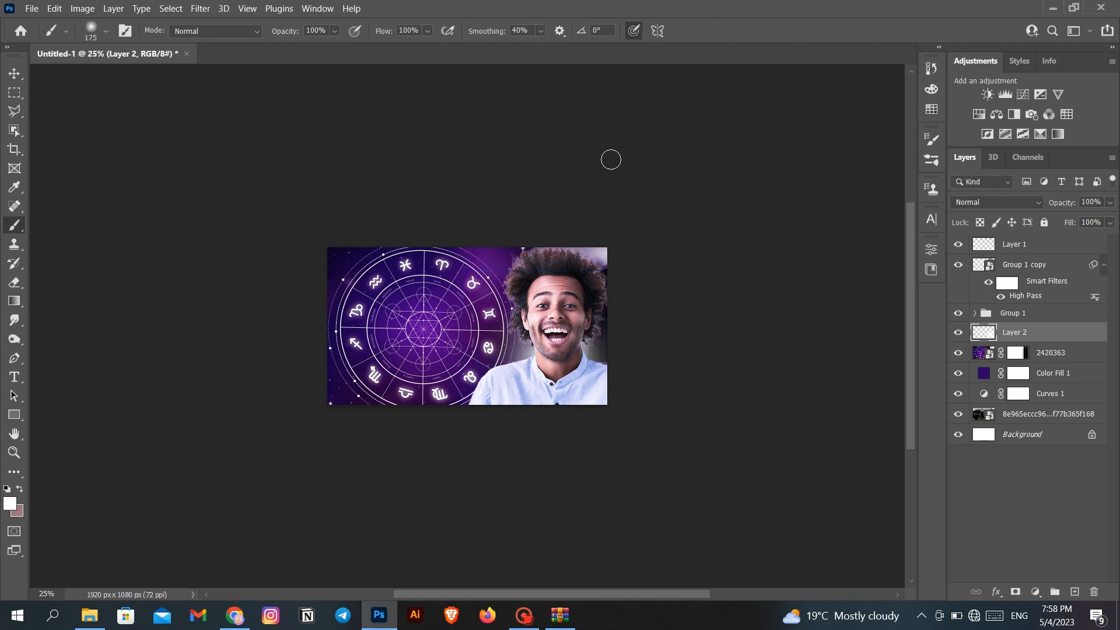
pyautogui.hotkey('ctrl', '0')
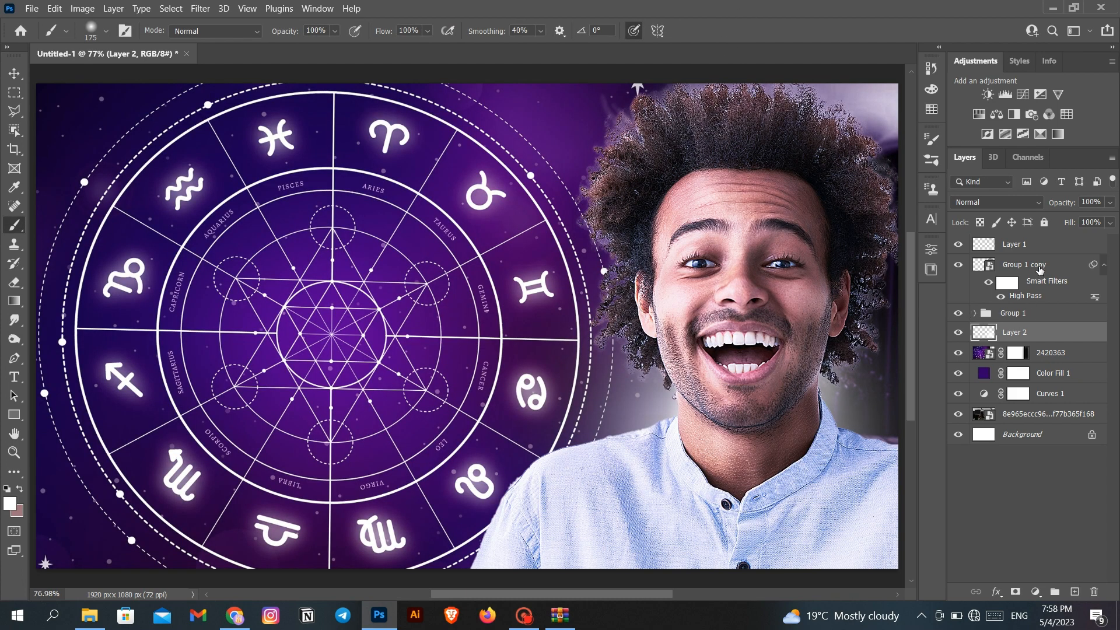
# Step: Group Layer 1, Group 1 copy and Group 1 together and convert the new group to a smart object
pyautogui.click(1040, 316)
pyautogui.keyDown('shift'); pyautogui.click(1030, 269); pyautogui.keyUp('shift')
pyautogui.keyDown('shift'); pyautogui.click(1029, 246); pyautogui.keyUp('shift')
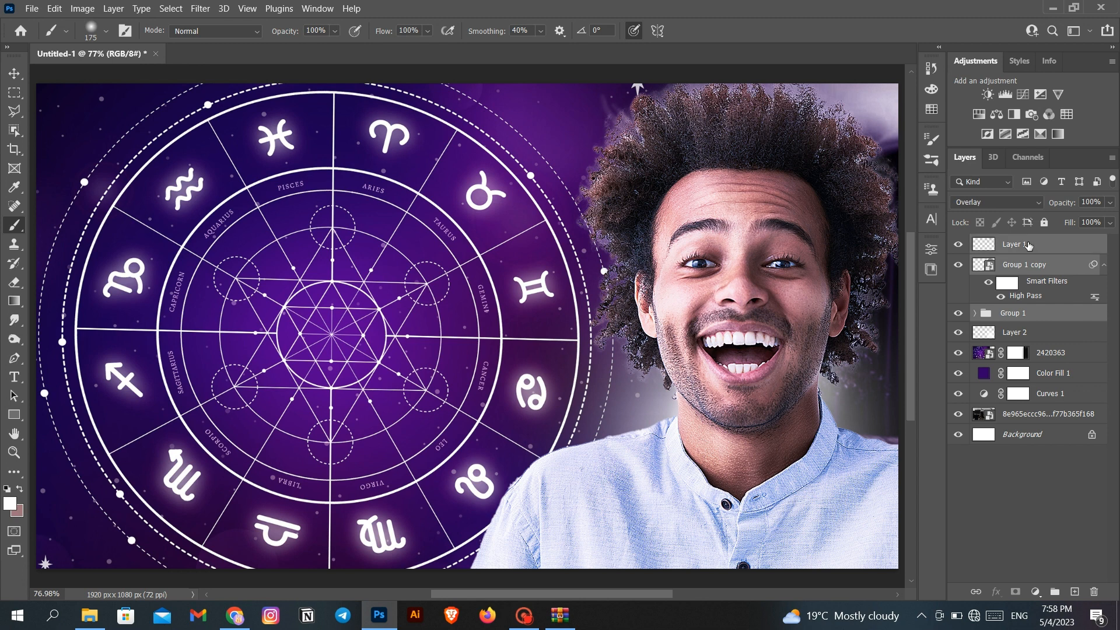
pyautogui.hotkey('ctrl', 'g')
pyautogui.rightClick(1028, 241)
pyautogui.click(986, 204)
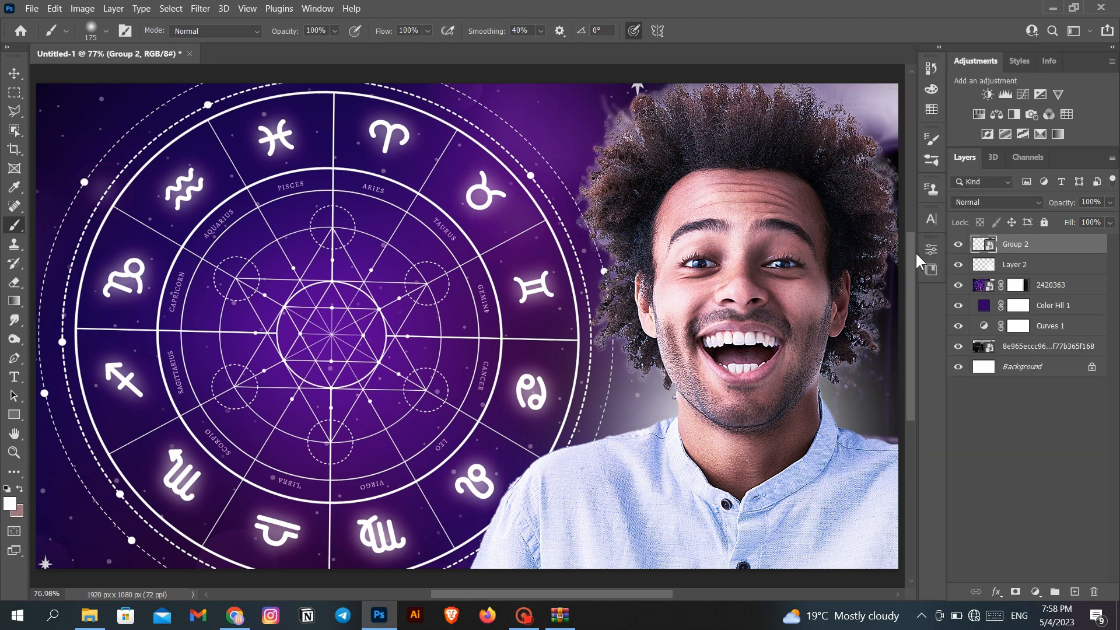
# Step: Add an Outer Glow to Group 2 in a light purple instead of white
pyautogui.doubleClick(1057, 248)
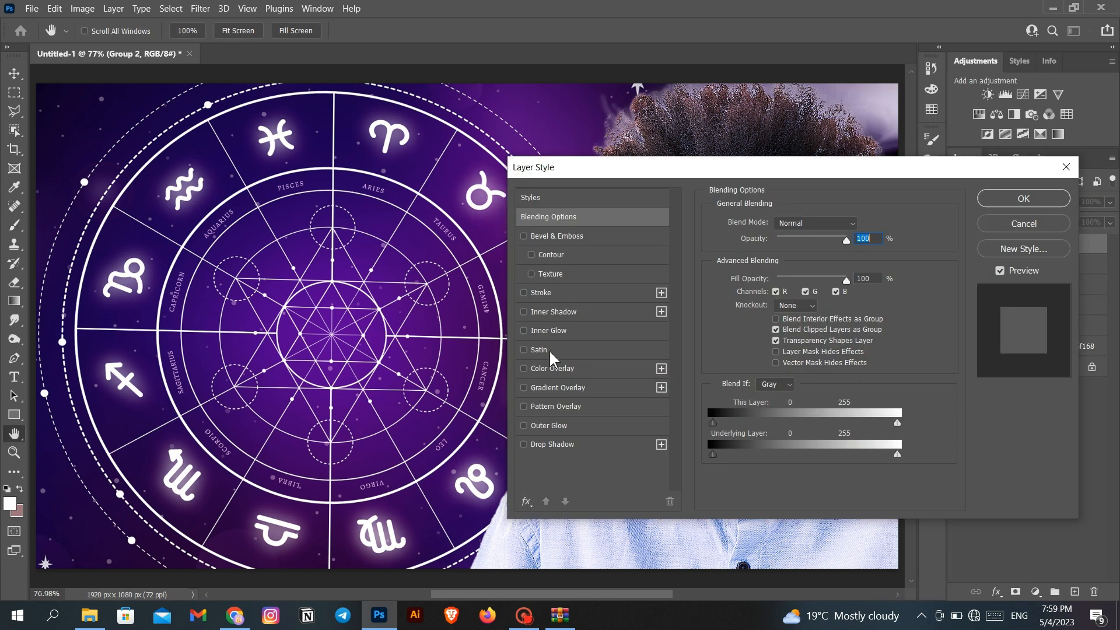
pyautogui.click(552, 426)
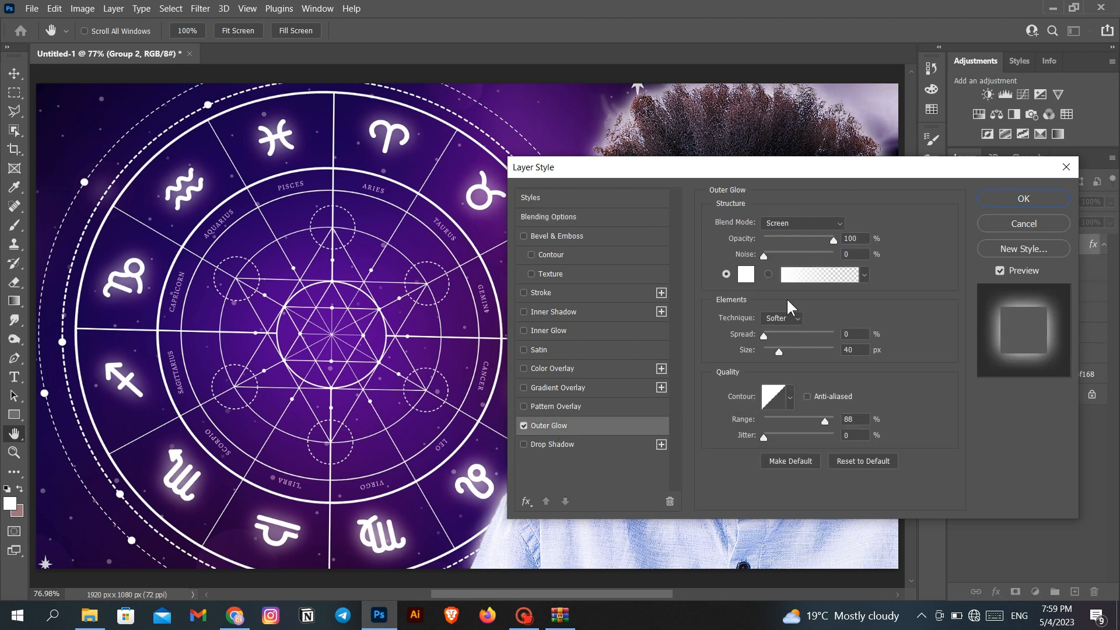
pyautogui.click(746, 271)
pyautogui.click(446, 176)
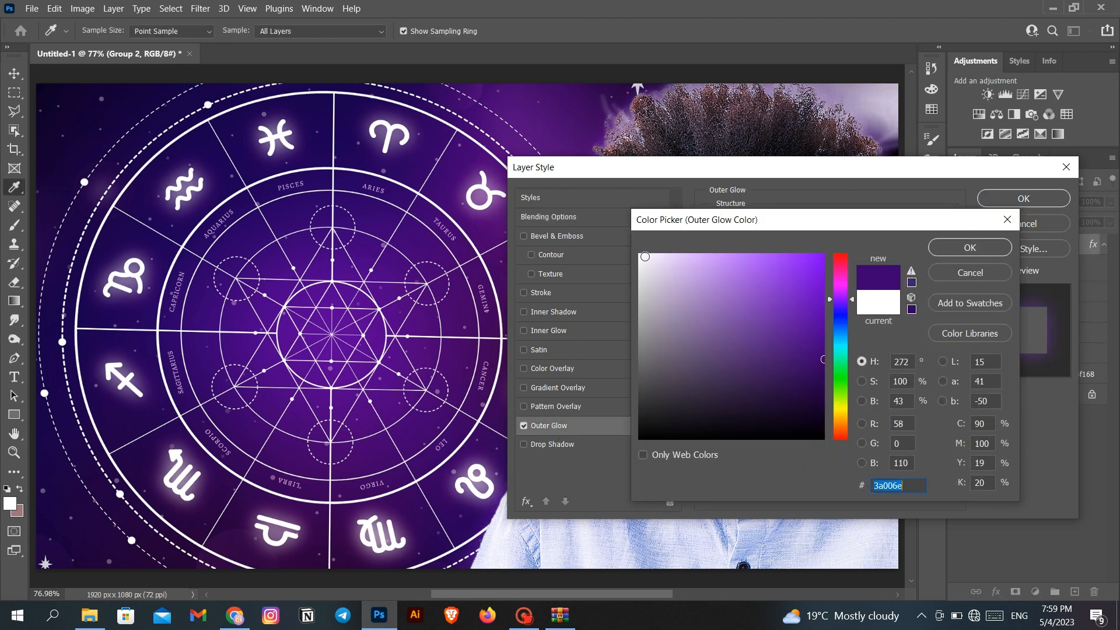
pyautogui.click(960, 253)
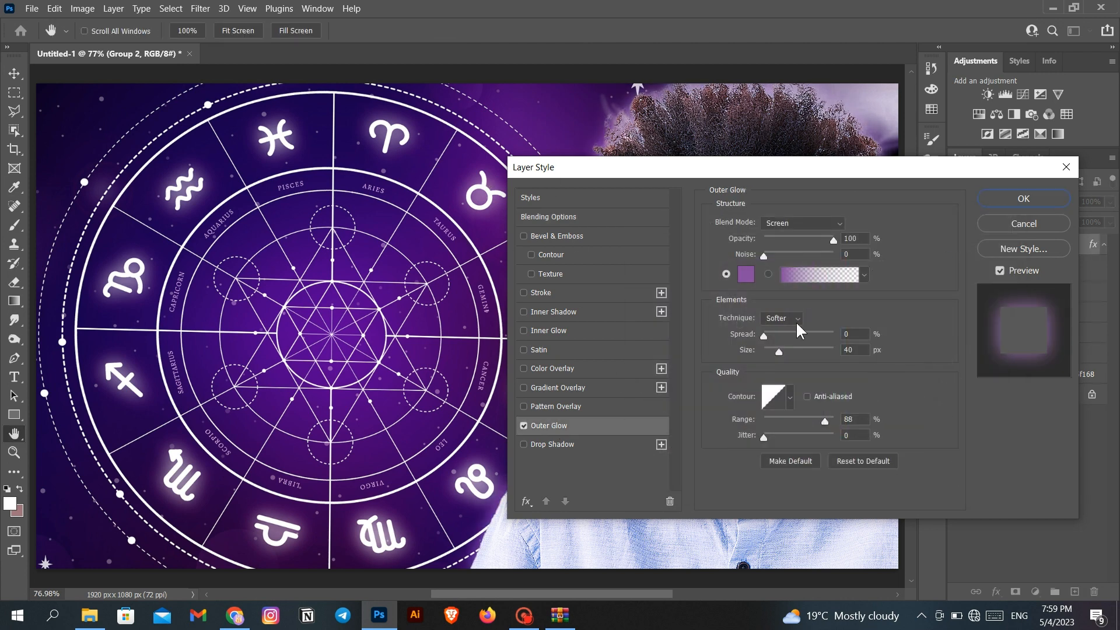
# Step: Set Group 2's Outer Glow to 56% opacity, 128 px size and 100% range, comparing the man with and without it
pyautogui.moveTo(583, 167); pyautogui.dragTo(60, 80)
pyautogui.moveTo(256, 265); pyautogui.dragTo(280, 266)
pyautogui.moveTo(310, 153); pyautogui.dragTo(280, 154)
pyautogui.moveTo(241, 250)
pyautogui.mouseDown()
pyautogui.moveTo(278, 245)
pyautogui.moveTo(241, 249)
pyautogui.mouseUp()
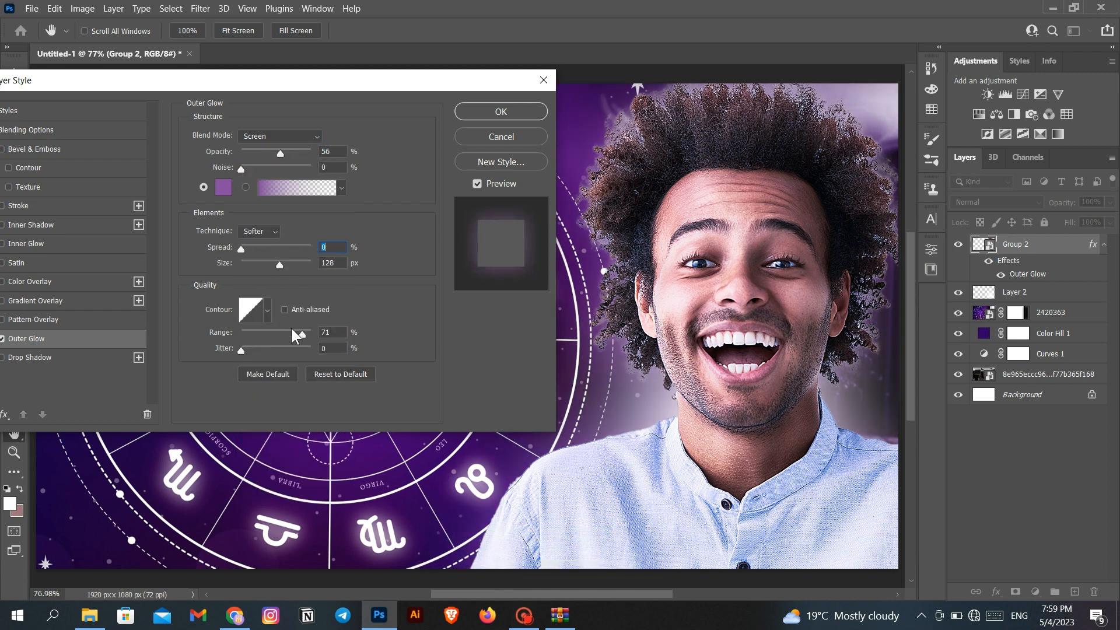
pyautogui.moveTo(296, 336); pyautogui.dragTo(401, 349)
pyautogui.click(1, 339)
pyautogui.click(1, 340)
pyautogui.click(2, 340)
pyautogui.click(1, 340)
# Step: Try a black Inner Shadow at 31% opacity on Group 2, comparing the man with and without it
pyautogui.click(35, 226)
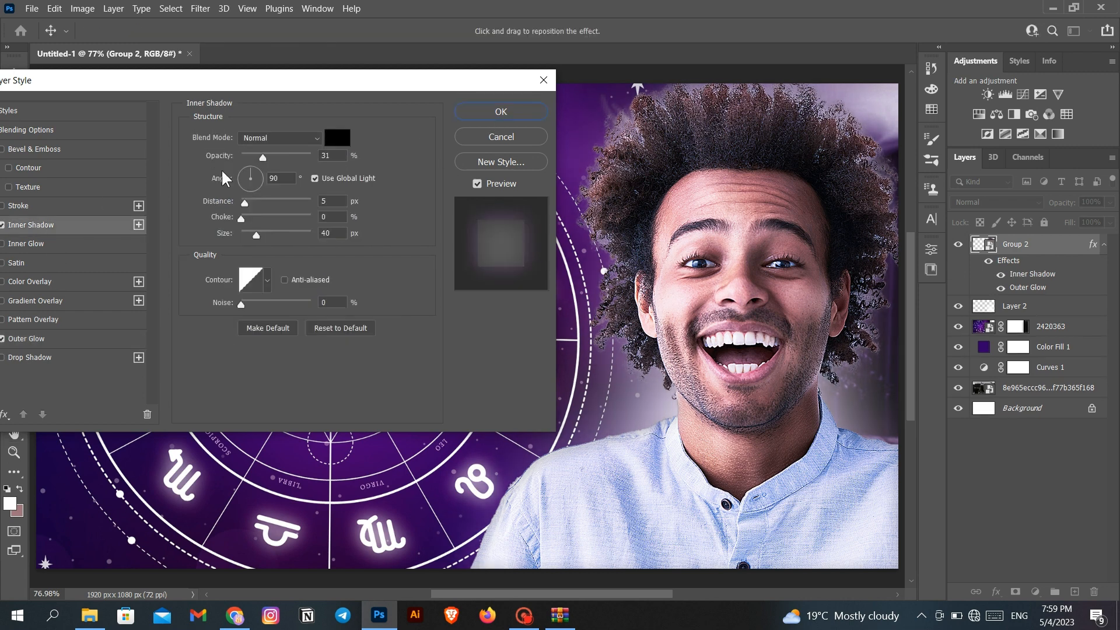
pyautogui.click(3, 225)
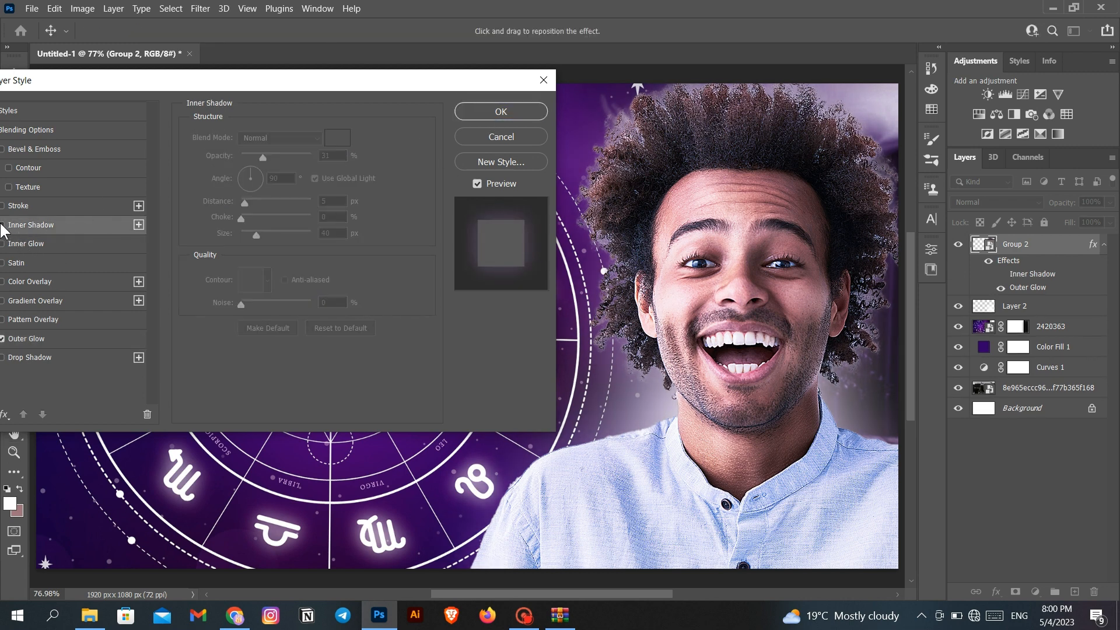
pyautogui.click(1, 225)
pyautogui.click(2, 225)
pyautogui.click(3, 226)
pyautogui.click(2, 225)
# Step: Add an Inner Glow to Group 2 in dark purple 470b6d sampled from the image, at 100% opacity and 250 px size
pyautogui.click(18, 244)
pyautogui.click(224, 187)
pyautogui.click(579, 139)
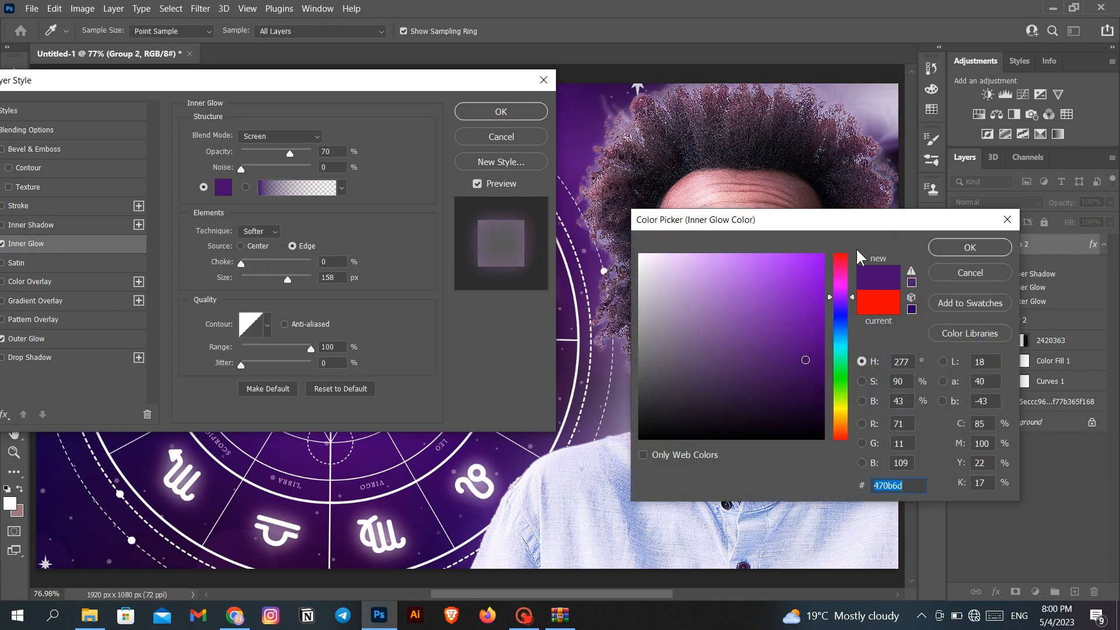
pyautogui.click(958, 251)
pyautogui.moveTo(293, 149); pyautogui.dragTo(372, 161)
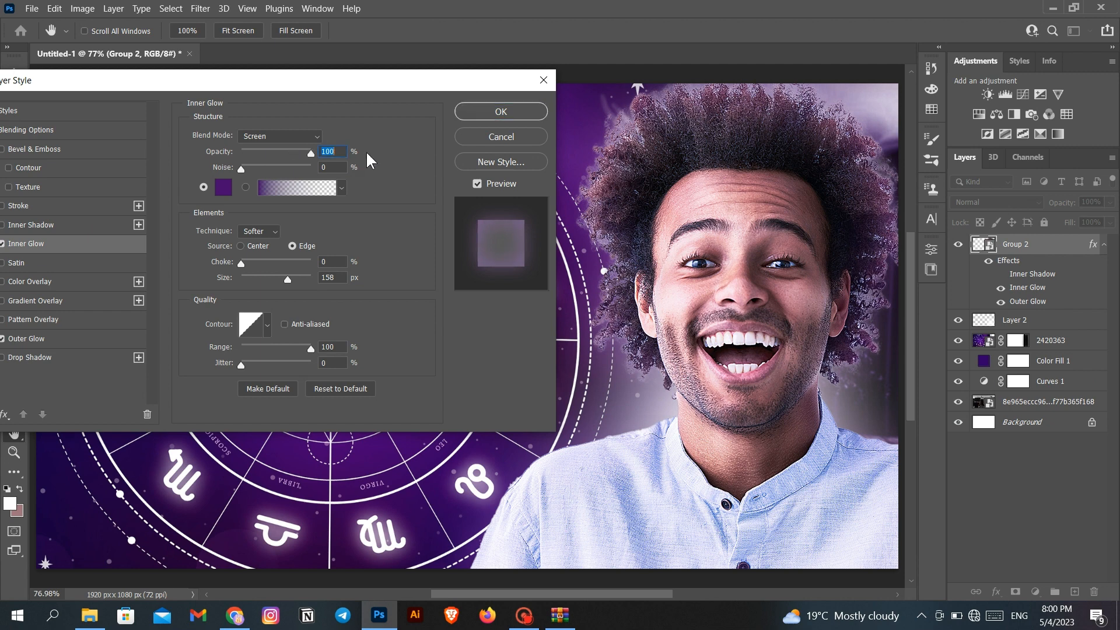
pyautogui.moveTo(286, 283); pyautogui.dragTo(390, 290)
# Step: Enable Group 2's Inner Shadow with a size of 250 px and apply the layer styles
pyautogui.click(29, 225)
pyautogui.moveTo(259, 240); pyautogui.dragTo(403, 222)
pyautogui.click(515, 114)
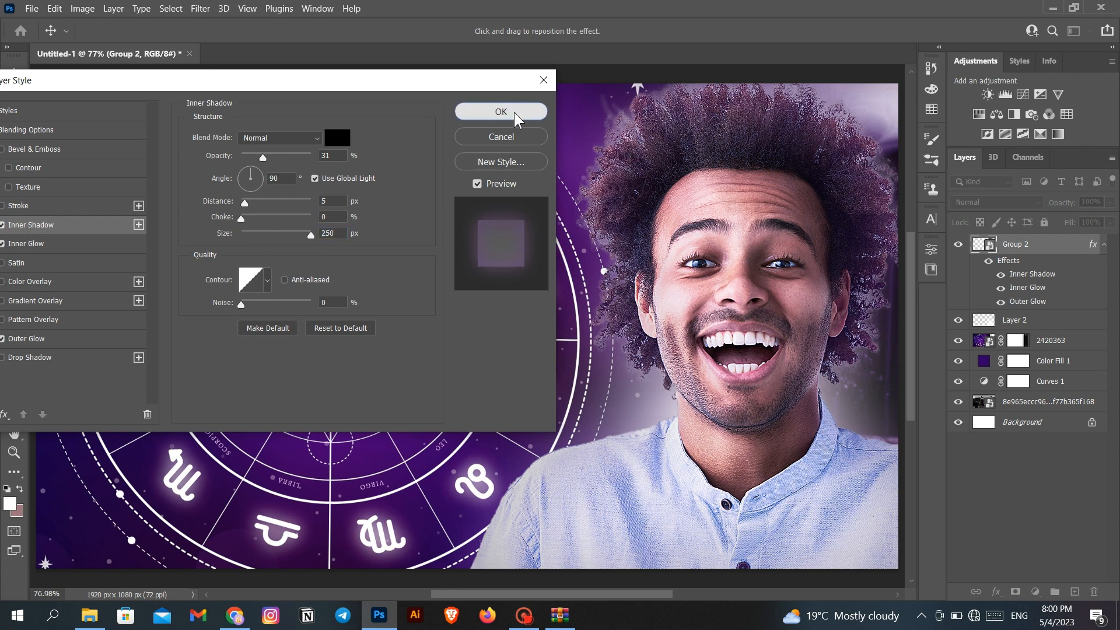
# Step: Compare the man with and without Group 2's Inner Shadow, leaving it on, and collapse the layer's effects list
pyautogui.click(1000, 274)
pyautogui.click(1000, 273)
pyautogui.click(1001, 274)
pyautogui.click(1000, 274)
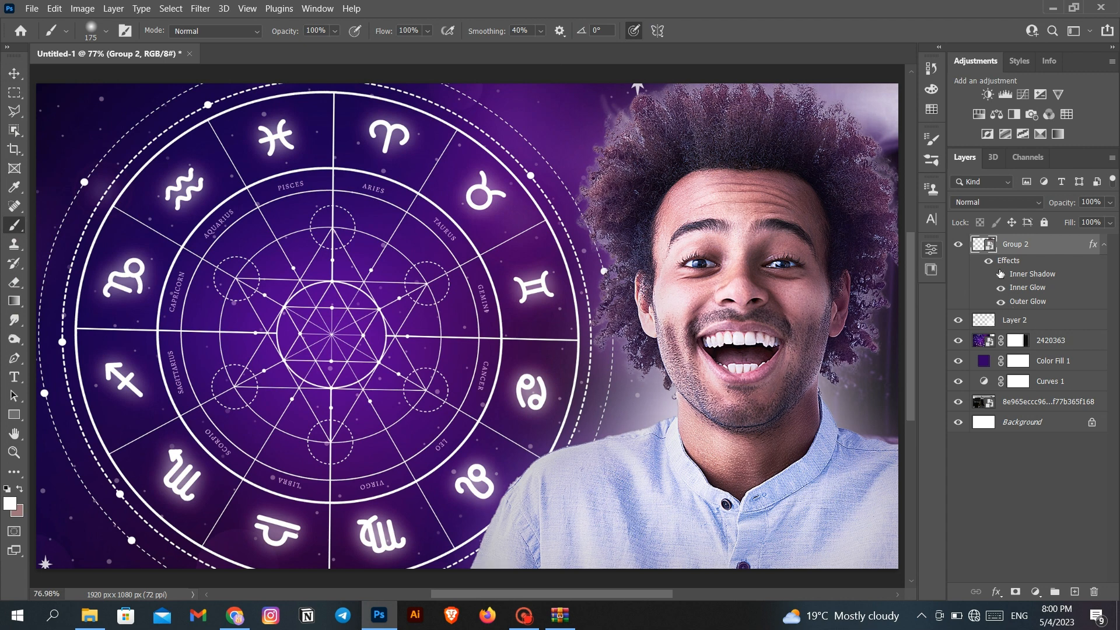
pyautogui.click(1104, 246)
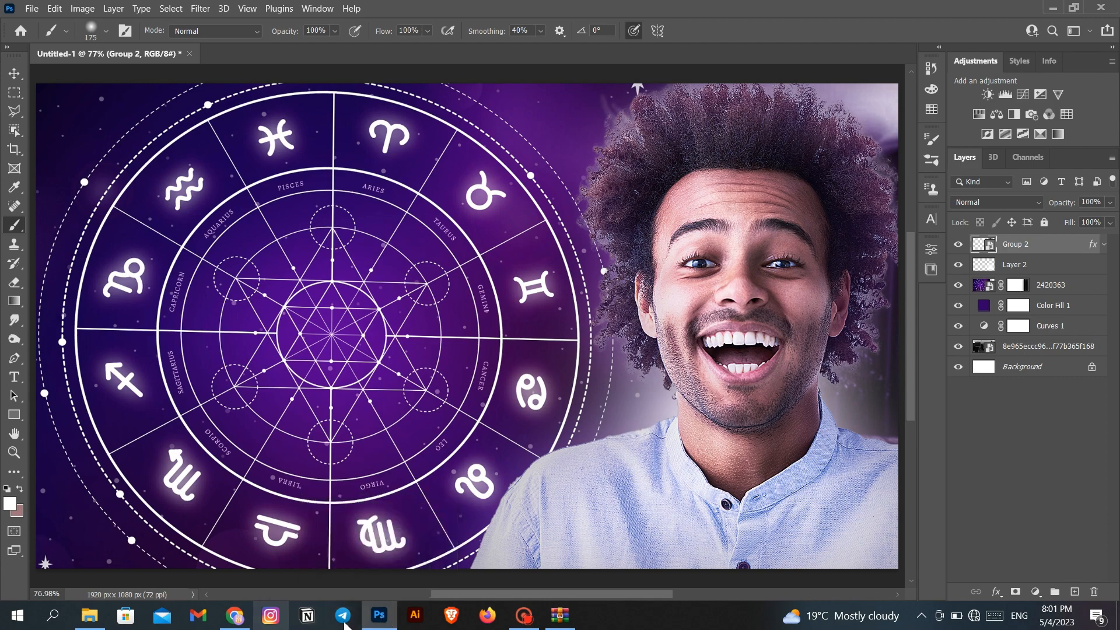
# Step: Place aries.png from the Downloads folder, scaled to about 59% by 55% and slightly slanted, between the wheel and the man's shoulder
pyautogui.click(89, 615)
pyautogui.moveTo(425, 192); pyautogui.dragTo(624, 281)
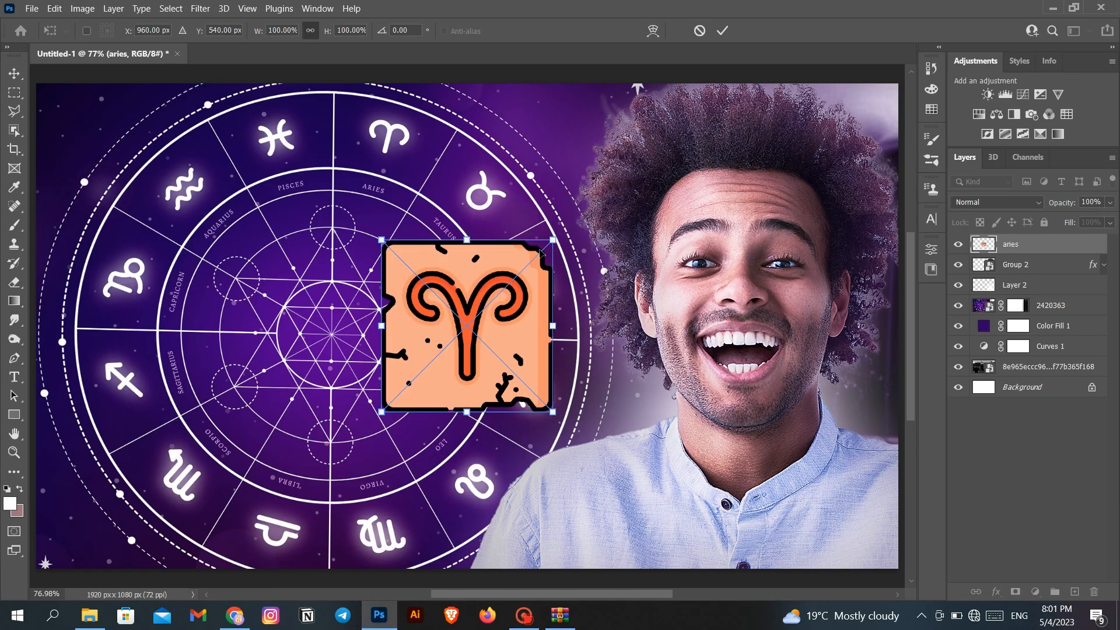
pyautogui.moveTo(549, 241); pyautogui.dragTo(493, 298)
pyautogui.moveTo(456, 373); pyautogui.dragTo(575, 380)
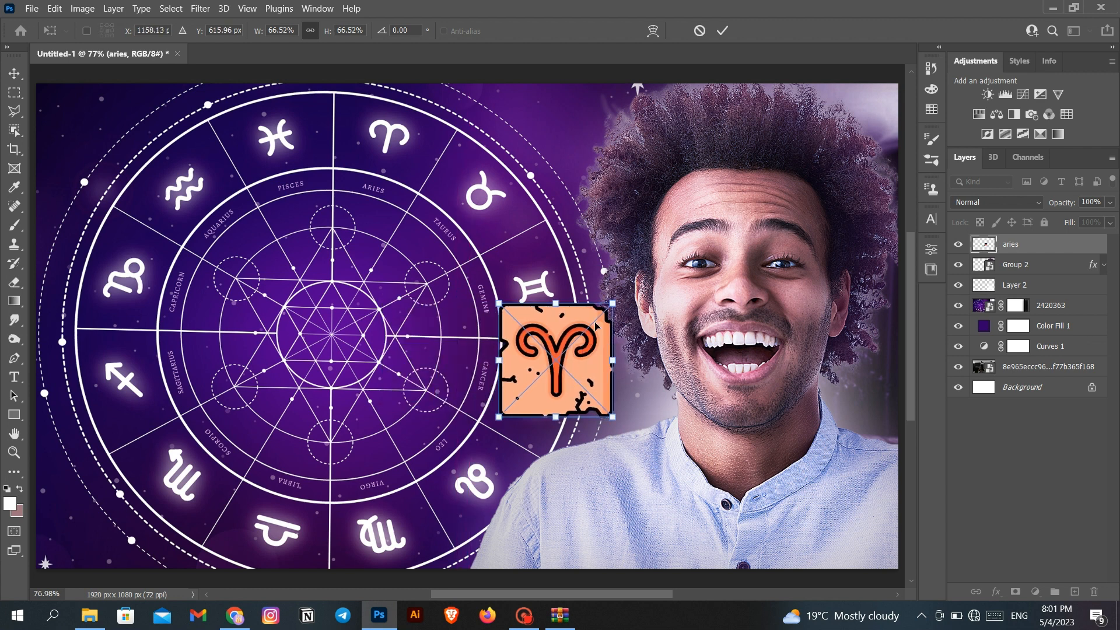
pyautogui.moveTo(504, 412); pyautogui.dragTo(553, 416)
pyautogui.moveTo(566, 350); pyautogui.dragTo(545, 363)
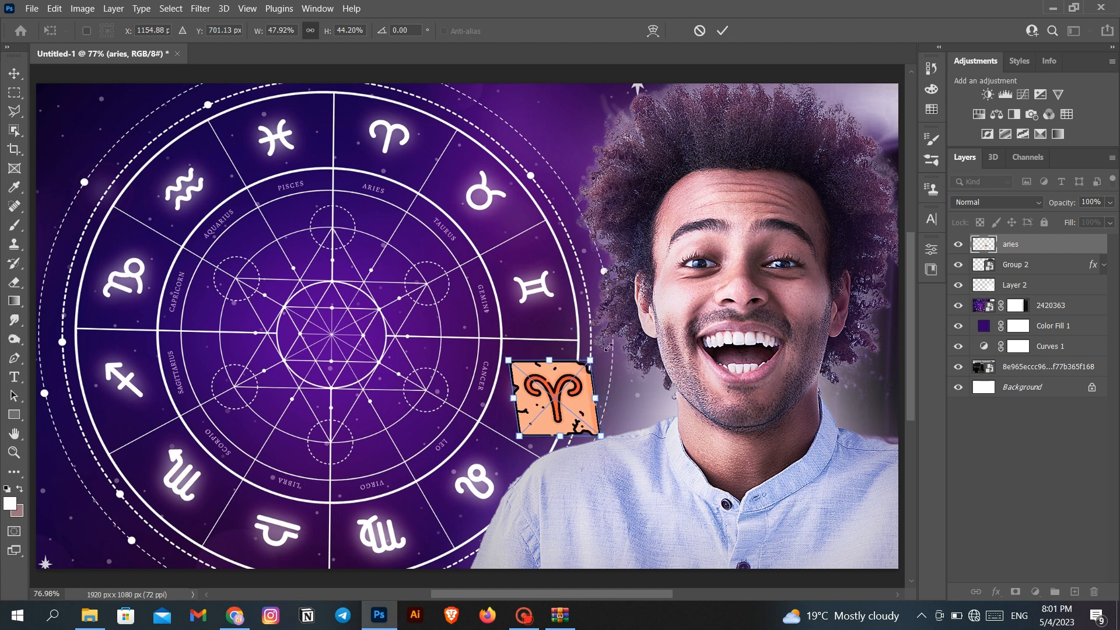
pyautogui.moveTo(609, 347); pyautogui.dragTo(627, 335)
pyautogui.moveTo(581, 396); pyautogui.dragTo(581, 378)
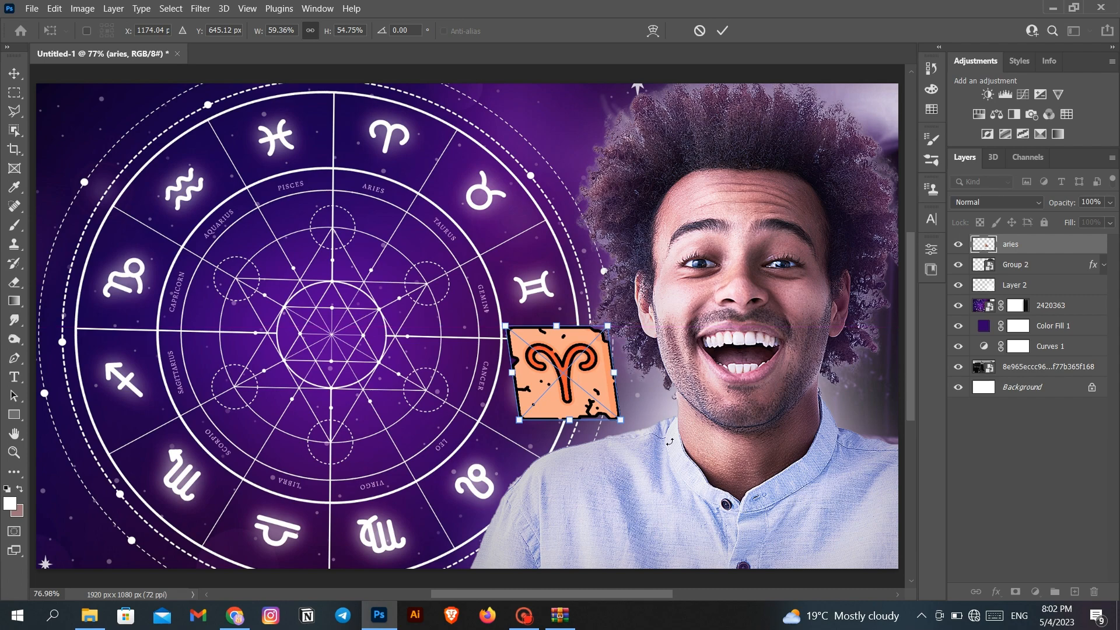
pyautogui.press('Return')
# Step: Place leo.png from the Downloads folder, scaled to about 43% by 41% and slanted, over the man's shoulder at the canvas edge
pyautogui.click(90, 615)
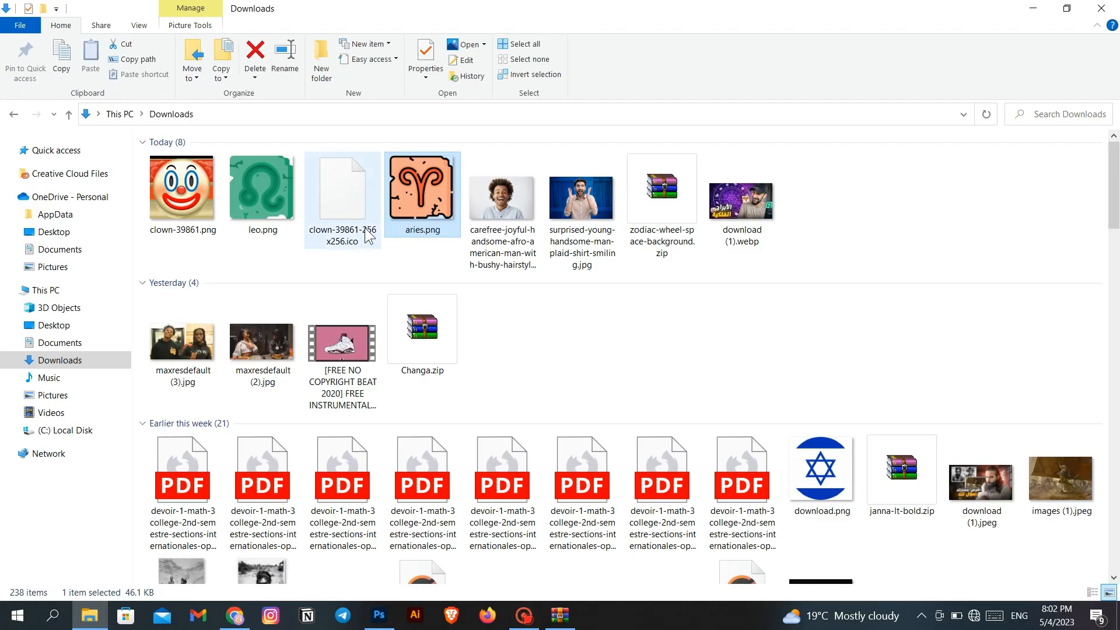
pyautogui.moveTo(266, 222); pyautogui.dragTo(863, 442)
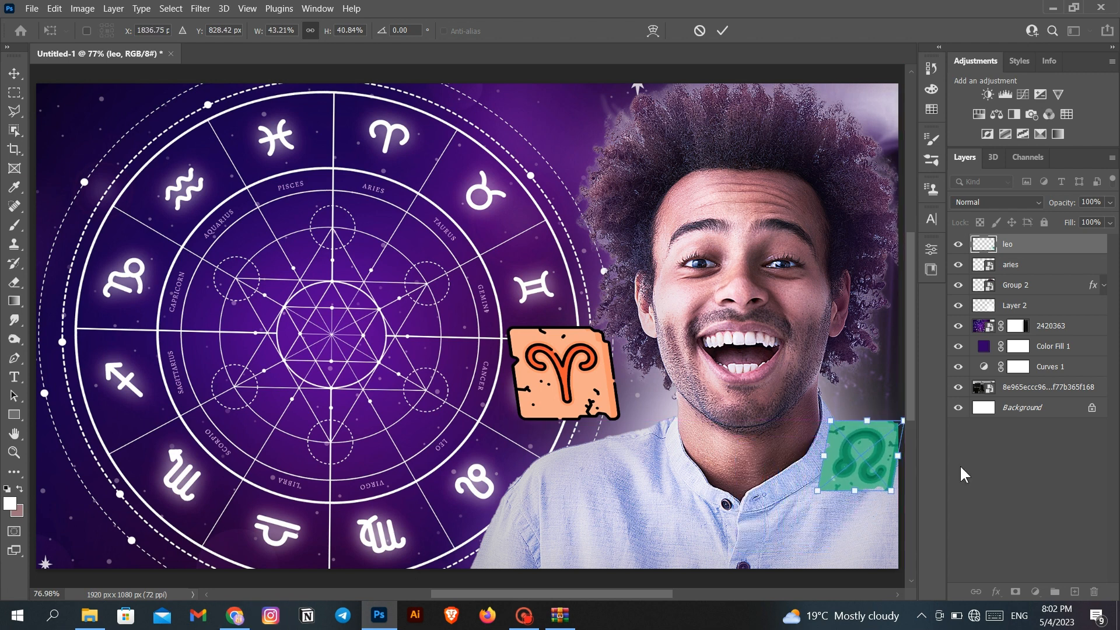
pyautogui.press('Return')
pyautogui.press('b')
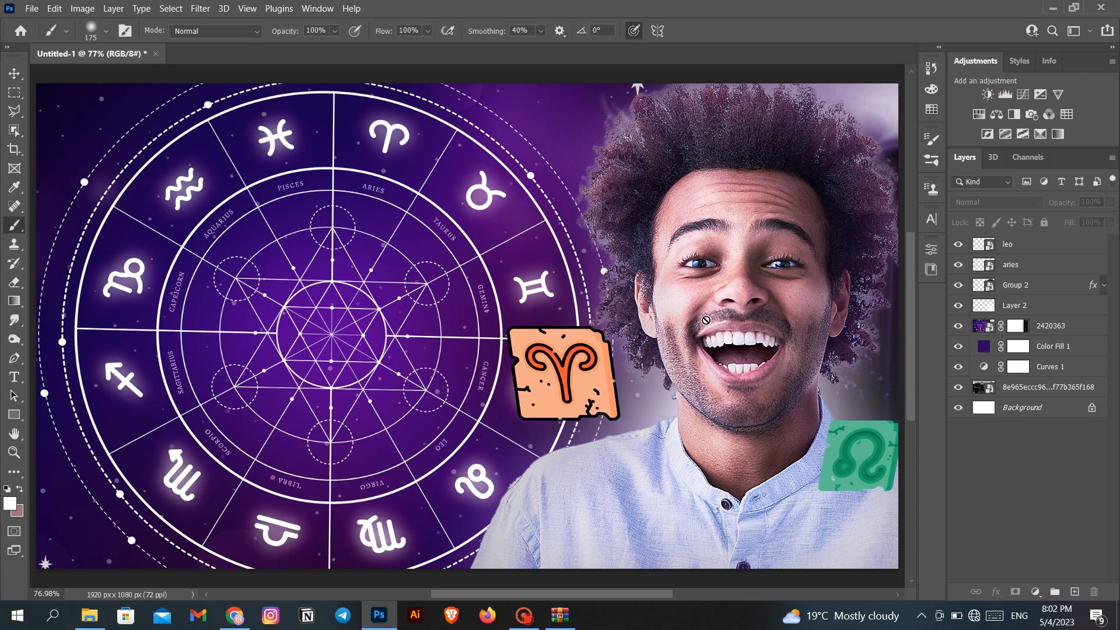
# Step: Check the zodiac tiles in the reference thumbnail in Chrome and return to Photoshop
pyautogui.click(90, 617)
pyautogui.click(242, 618)
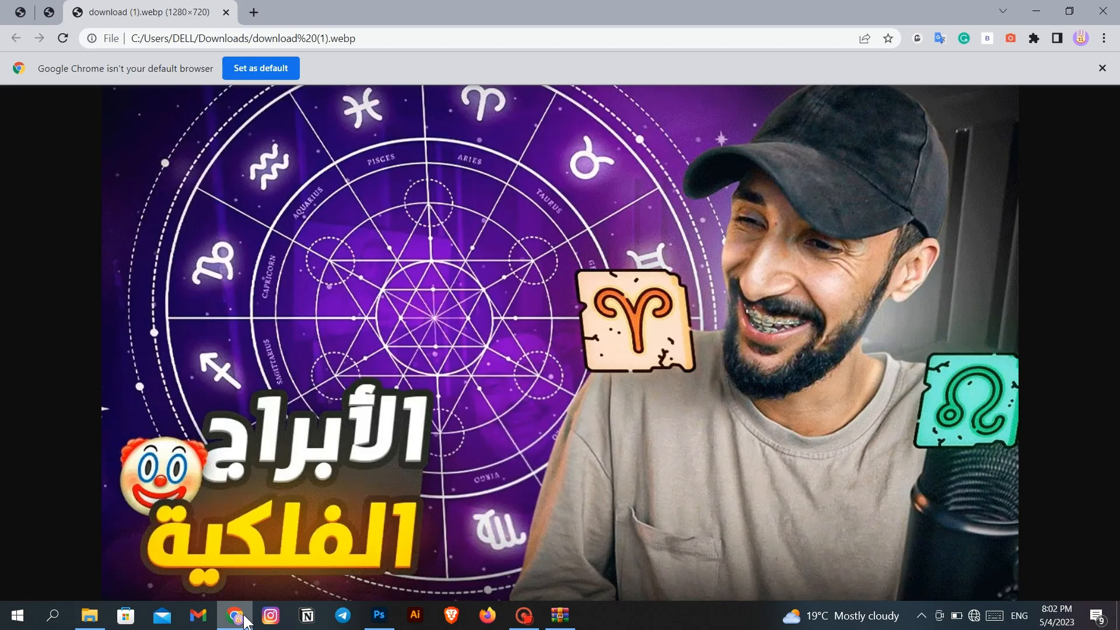
pyautogui.click(380, 615)
# Step: Add an Outer Glow to the aries layer in peach fcac8d sampled from the tile, at 65 px size and 79% opacity
pyautogui.doubleClick(1032, 271)
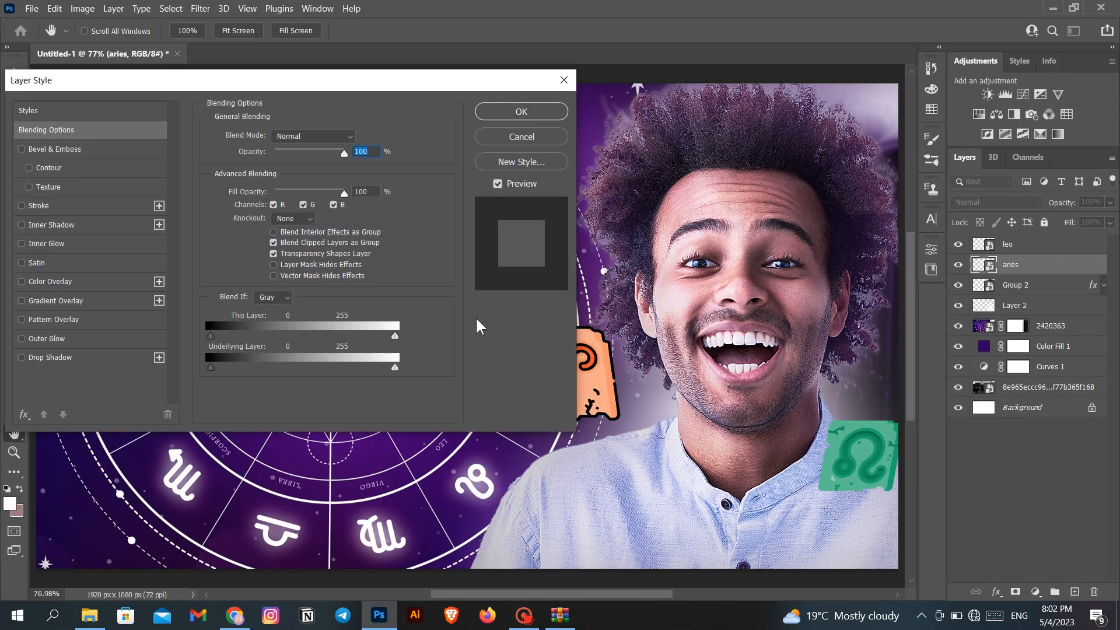
pyautogui.click(48, 342)
pyautogui.click(244, 187)
pyautogui.click(616, 372)
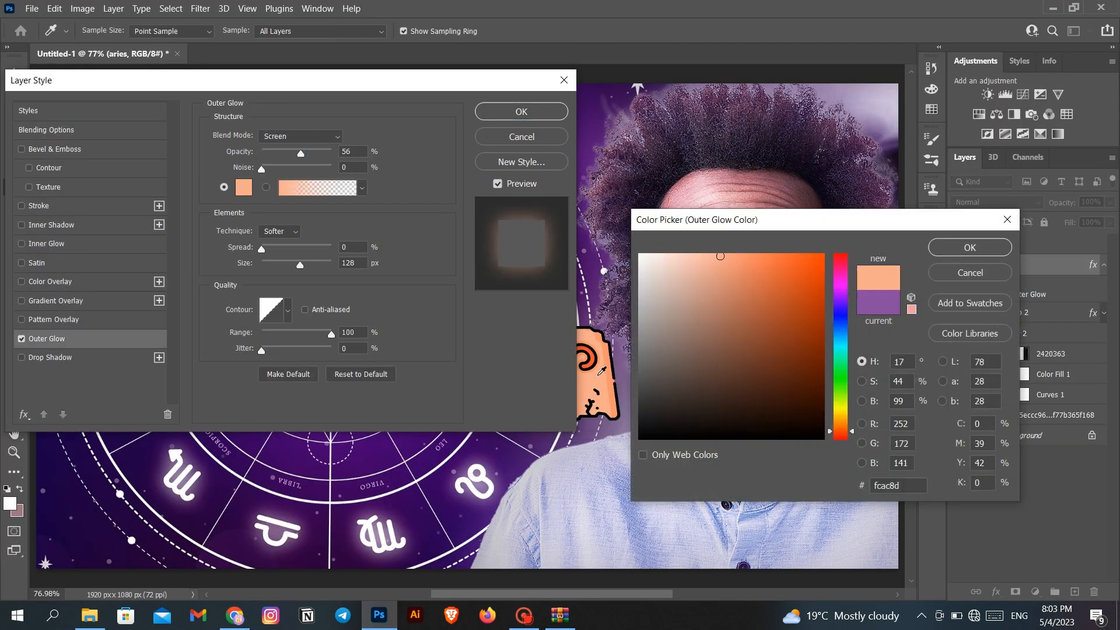
pyautogui.click(933, 248)
pyautogui.moveTo(270, 266); pyautogui.dragTo(284, 266)
pyautogui.click(316, 153)
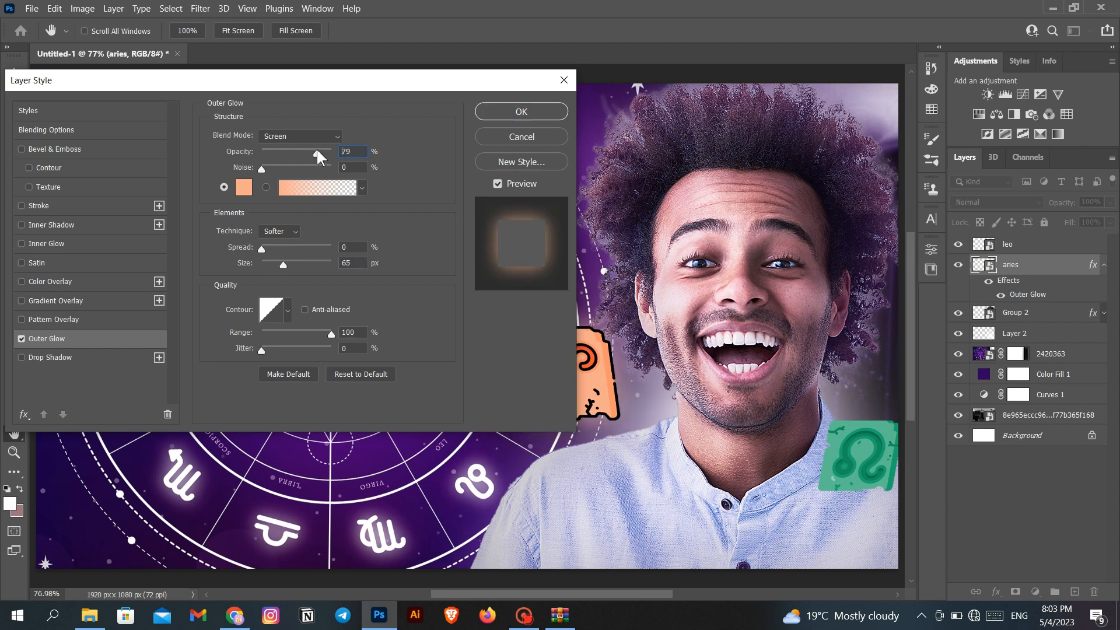
# Step: Add an Inner Glow to the aries layer in the tile's peach fcac8d with a size of 24 px
pyautogui.click(46, 241)
pyautogui.click(242, 190)
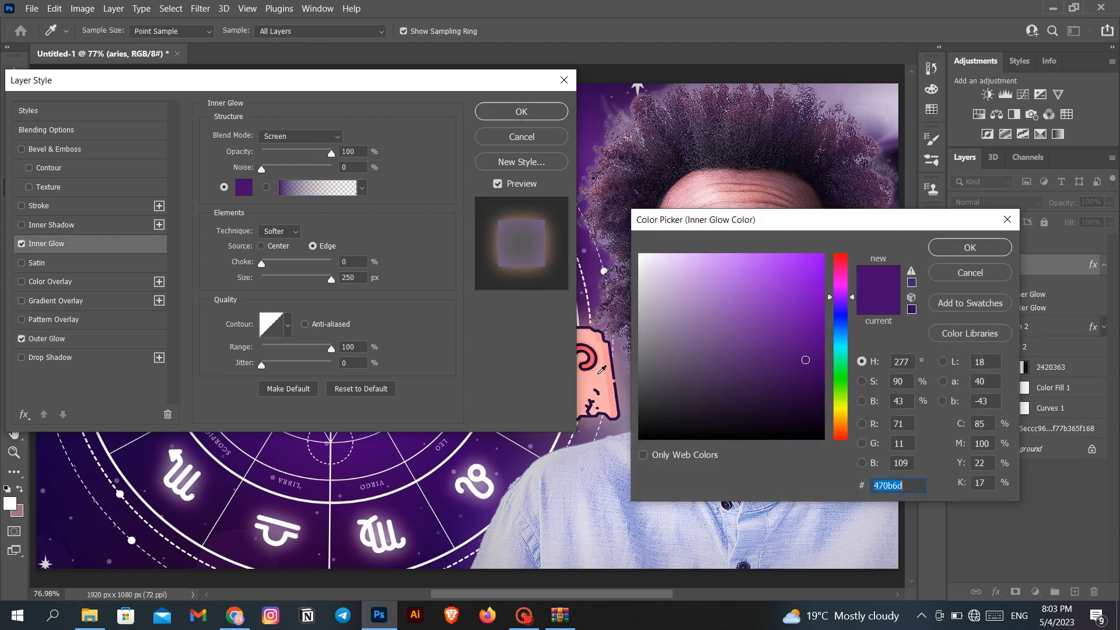
pyautogui.click(599, 372)
pyautogui.click(955, 240)
pyautogui.moveTo(286, 277); pyautogui.dragTo(272, 276)
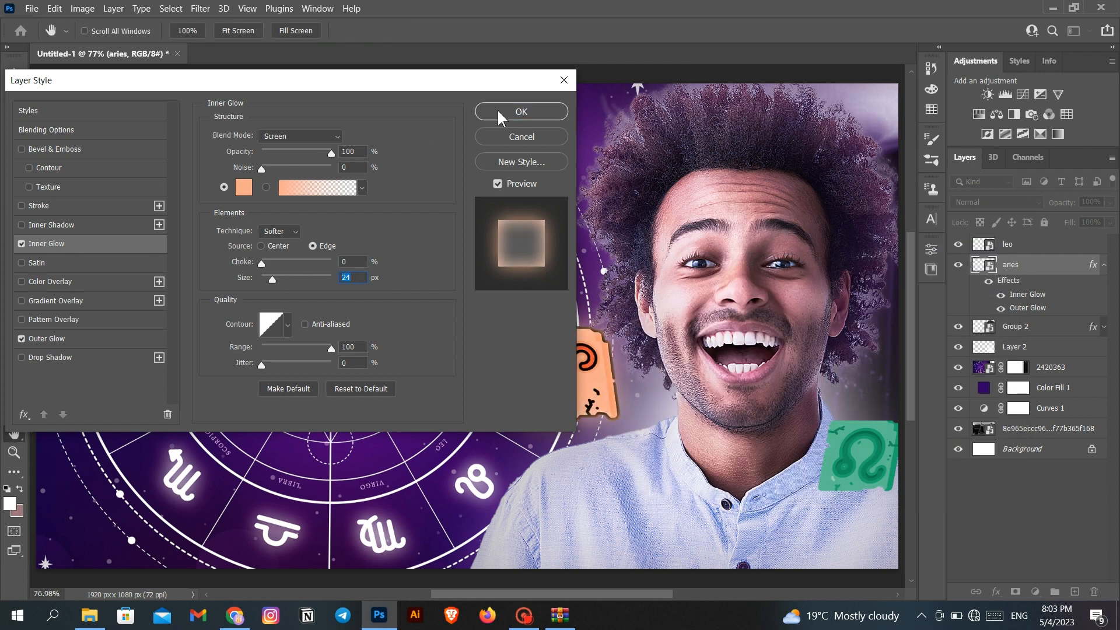
# Step: Lighten the aries layer's Inner Glow colour to a paler peach
pyautogui.click(244, 188)
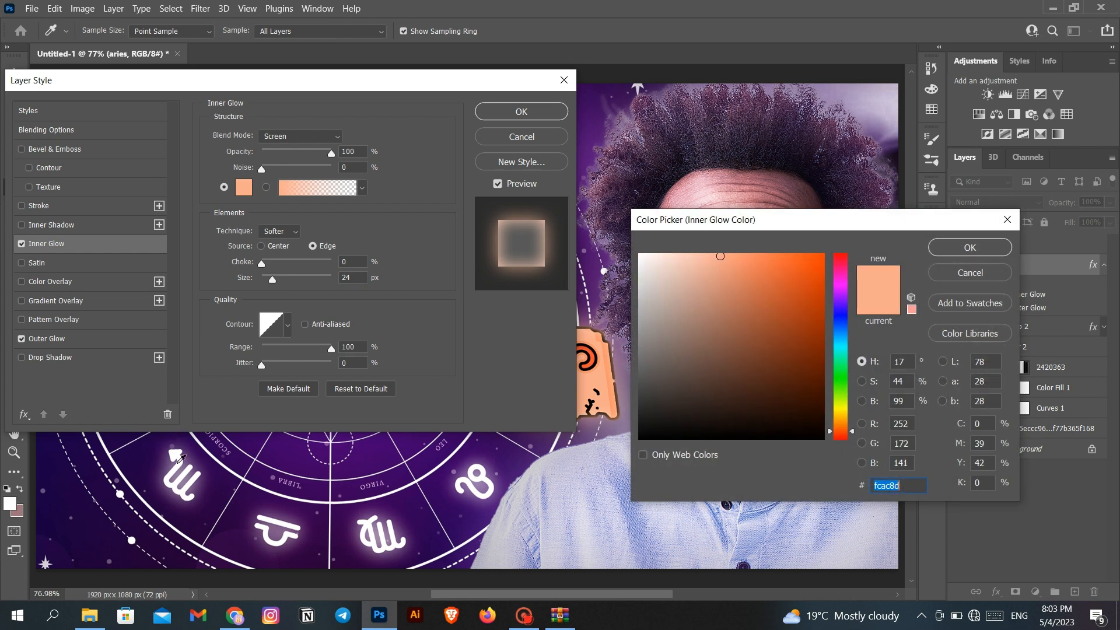
pyautogui.click(177, 452)
pyautogui.click(882, 302)
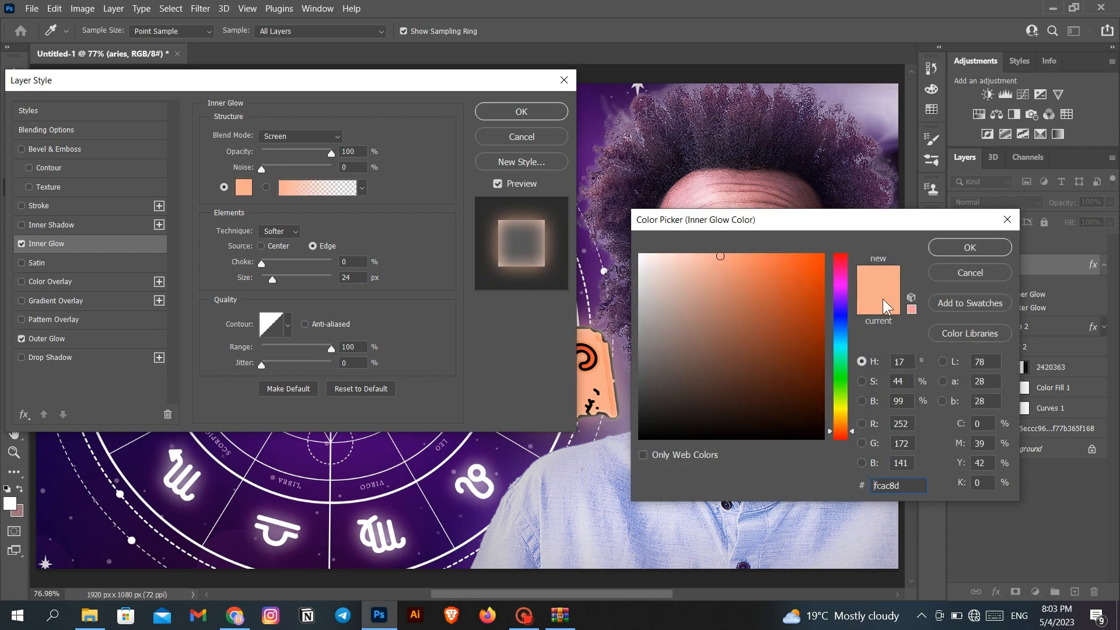
pyautogui.moveTo(693, 261); pyautogui.dragTo(689, 252)
pyautogui.click(933, 247)
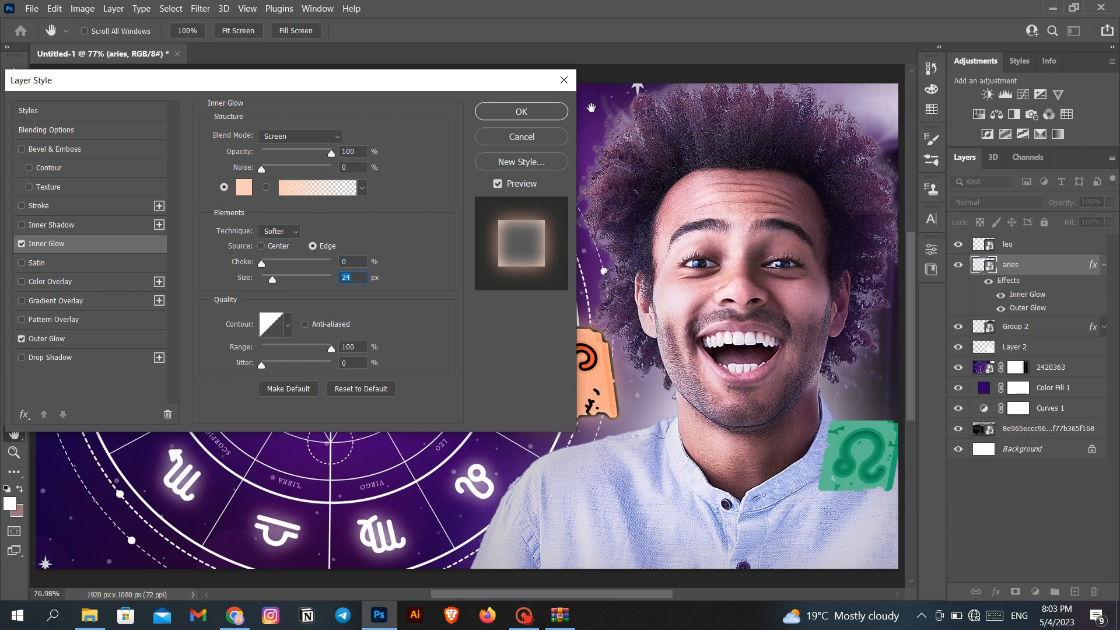
# Step: Add an Outer Glow to the leo layer in green sampled from its tile, at 65 px size and 79% opacity
pyautogui.click(561, 111)
pyautogui.doubleClick(1049, 245)
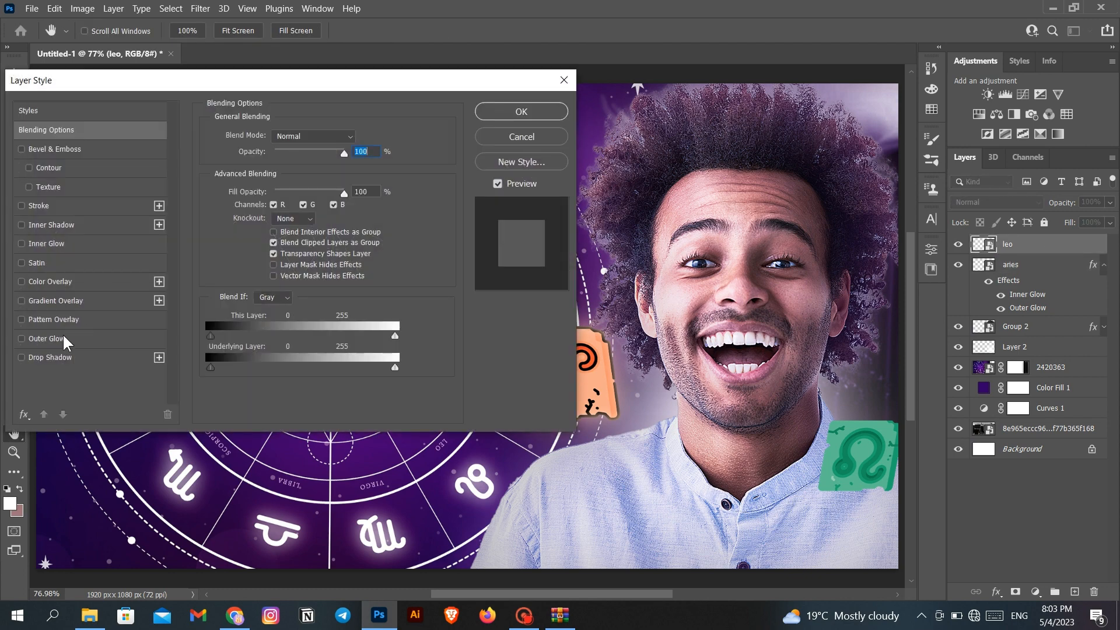
pyautogui.click(67, 341)
pyautogui.click(244, 187)
pyautogui.moveTo(875, 223); pyautogui.dragTo(876, 182)
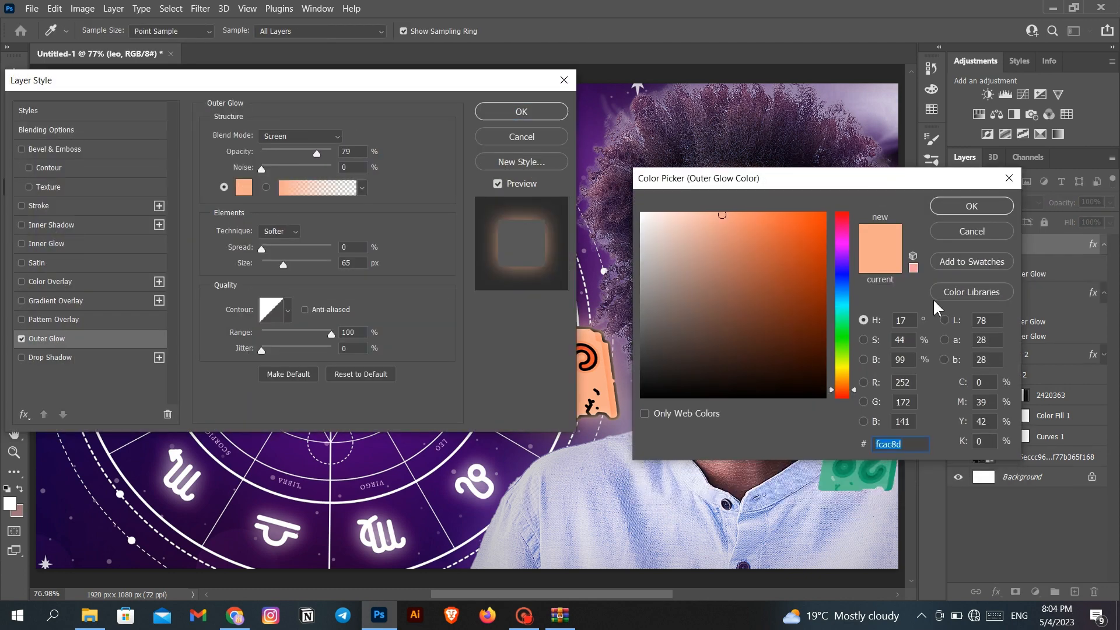
pyautogui.click(857, 475)
pyautogui.click(941, 207)
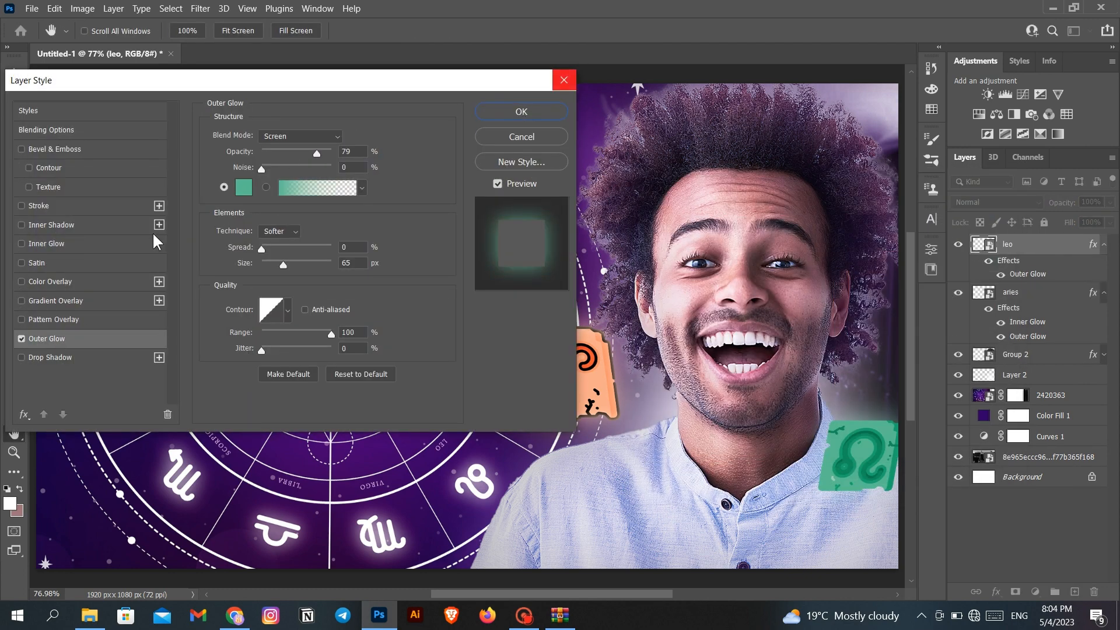
# Step: Add an Inner Glow to the leo layer in a lighter mint green than the tile, with a size of 24 px
pyautogui.click(49, 243)
pyautogui.click(244, 187)
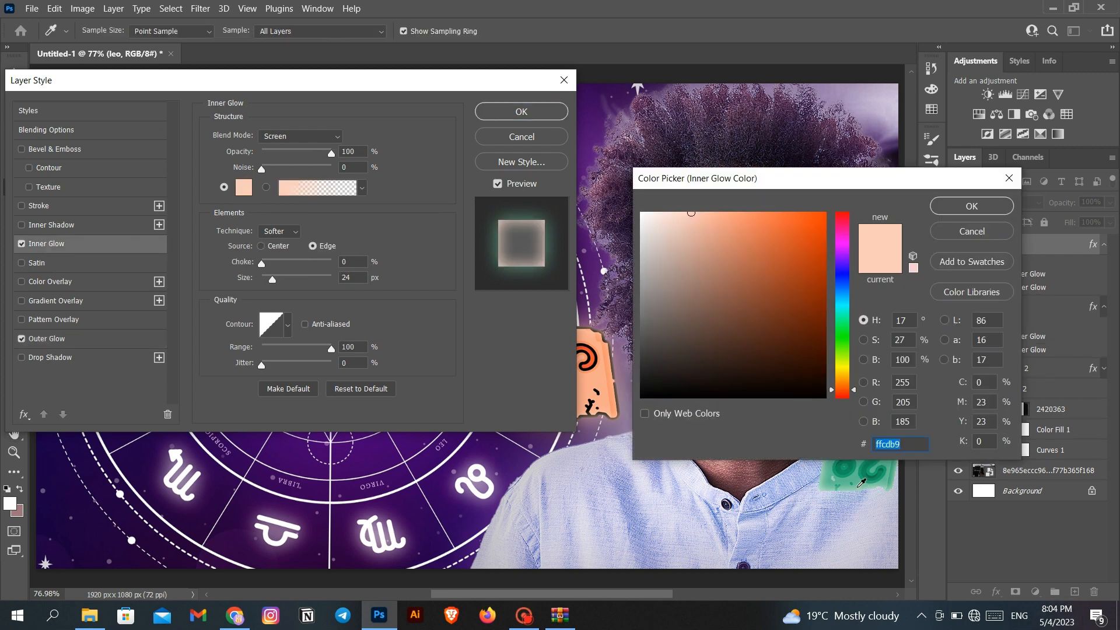
pyautogui.click(858, 475)
pyautogui.click(718, 212)
pyautogui.click(970, 208)
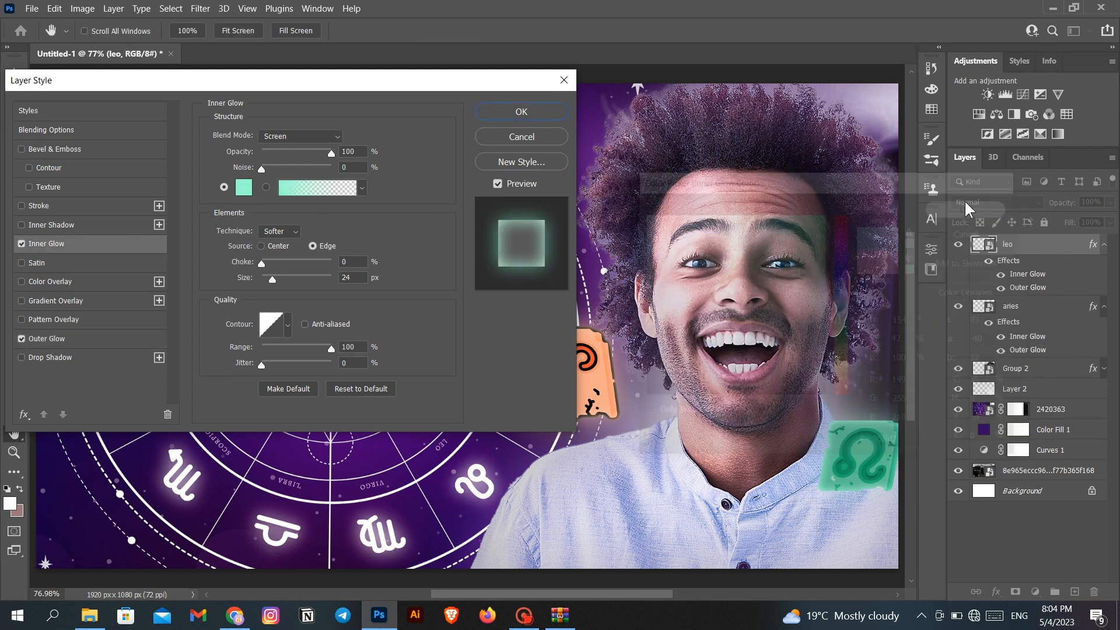
pyautogui.click(548, 114)
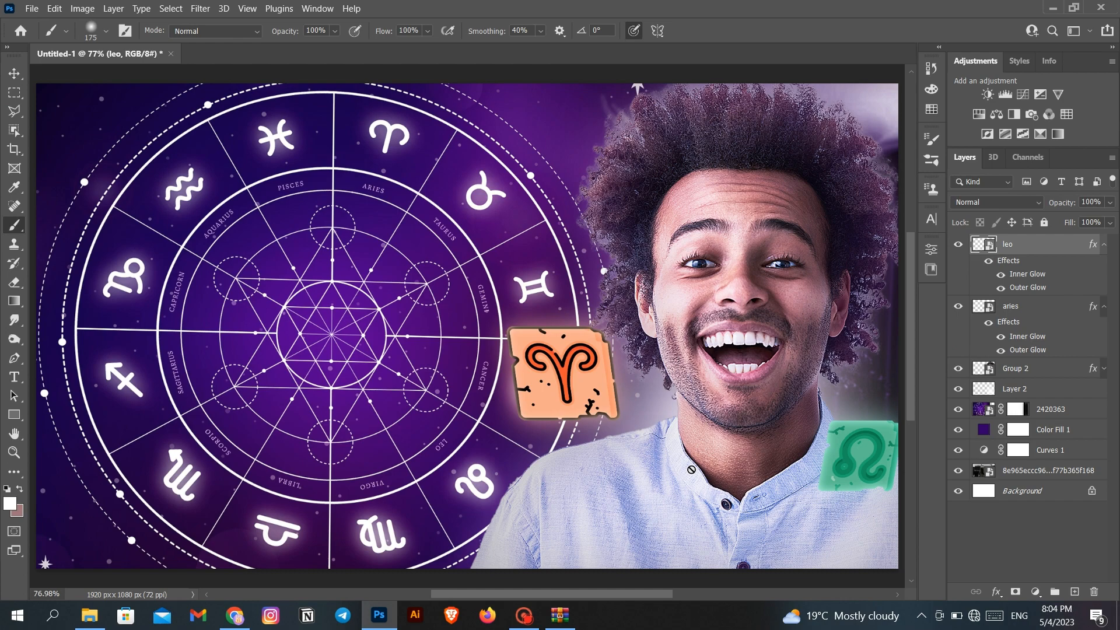
# Step: Compare the composition with the reference thumbnail in Chrome, switching between Chrome and Photoshop
pyautogui.click(235, 616)
pyautogui.click(379, 615)
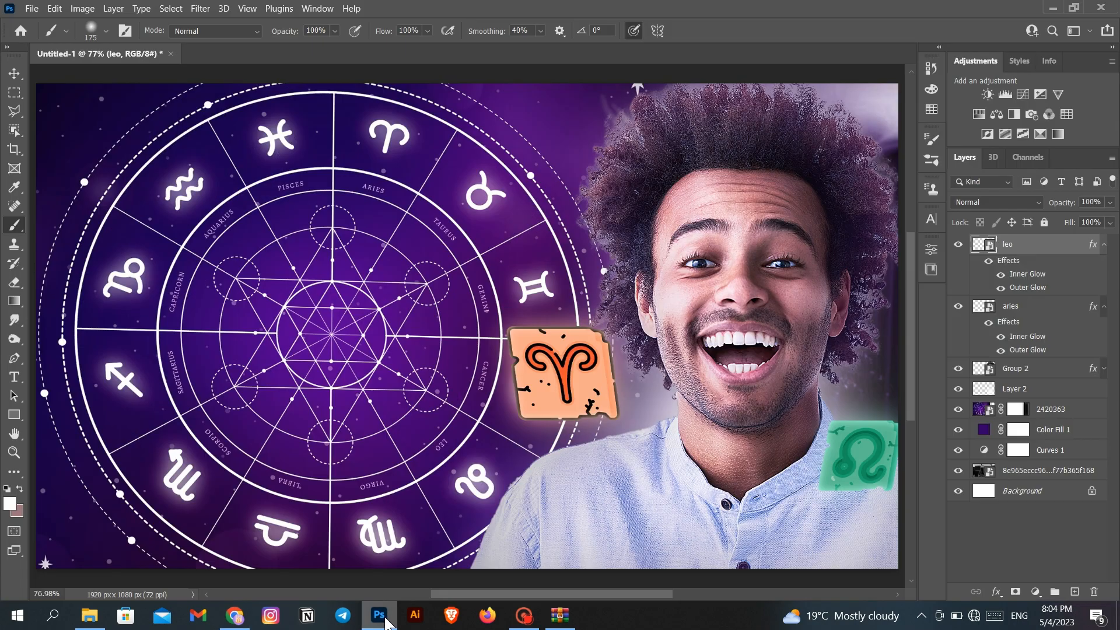
pyautogui.click(236, 617)
pyautogui.click(379, 615)
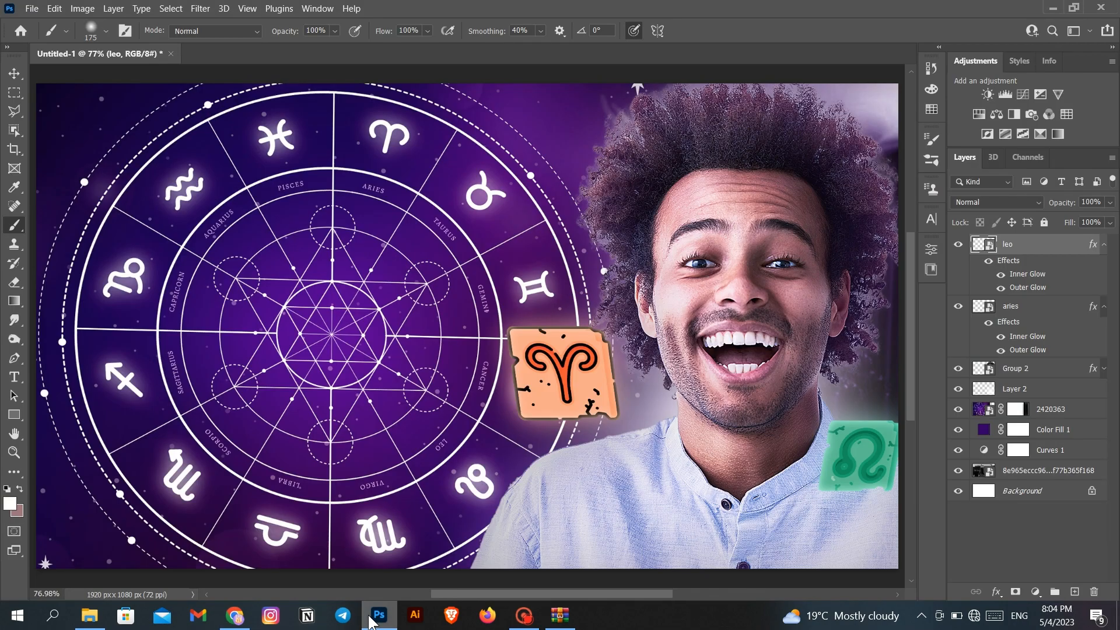
pyautogui.click(227, 616)
pyautogui.click(380, 615)
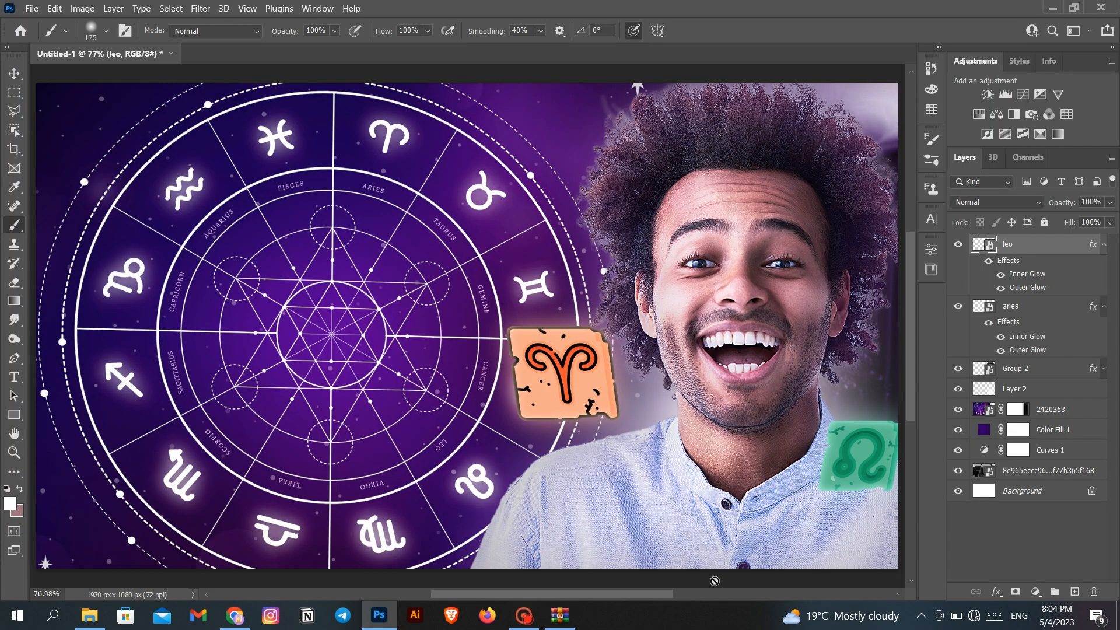
pyautogui.click(235, 615)
pyautogui.click(524, 615)
# Step: Add a text layer reading ZODIAC over the zodiac wheel
pyautogui.press('t')
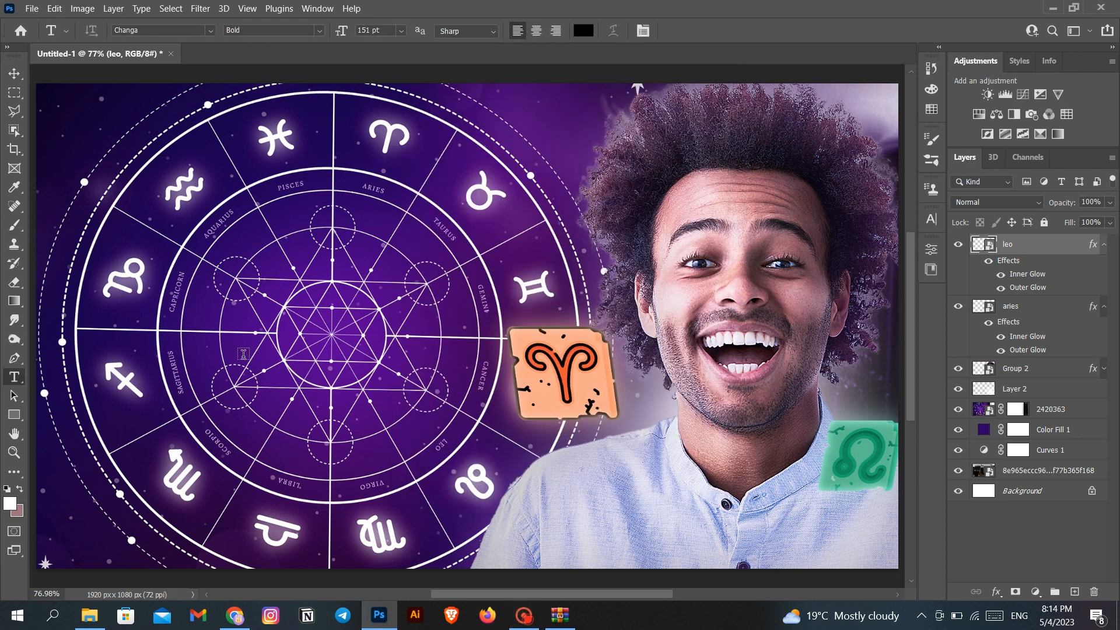
pyautogui.click(243, 354)
pyautogui.write('ZODIAC SIGNS')
pyautogui.press('BackSpace')
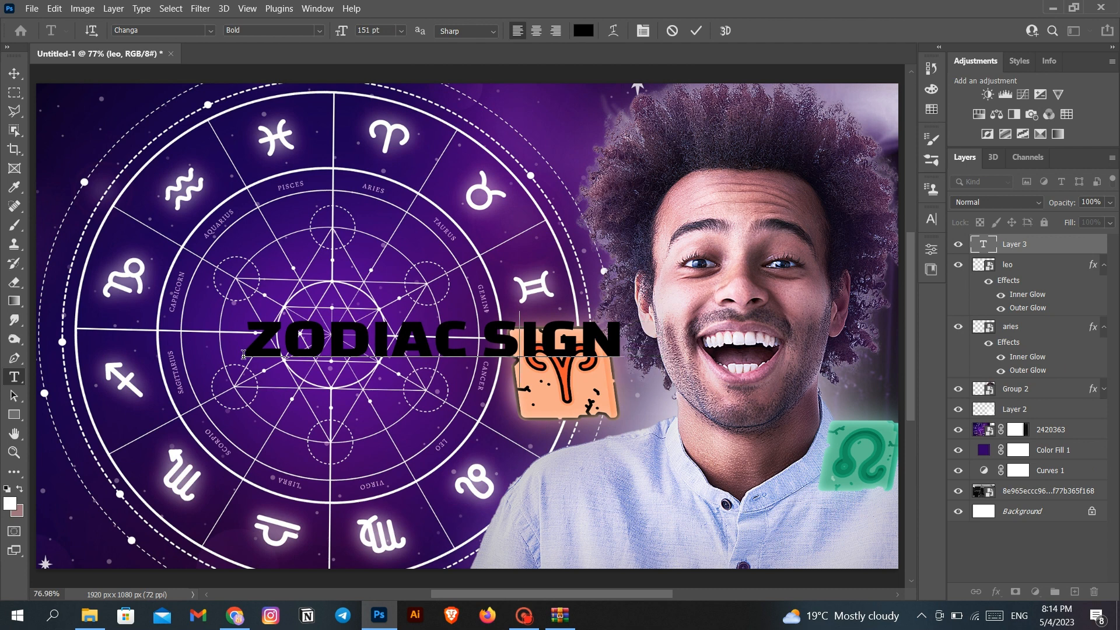
pyautogui.press('BackSpace')
pyautogui.press('BackSpace')
pyautogui.press('BackSpace')
pyautogui.press('BackSpace')
pyautogui.press('BackSpace')
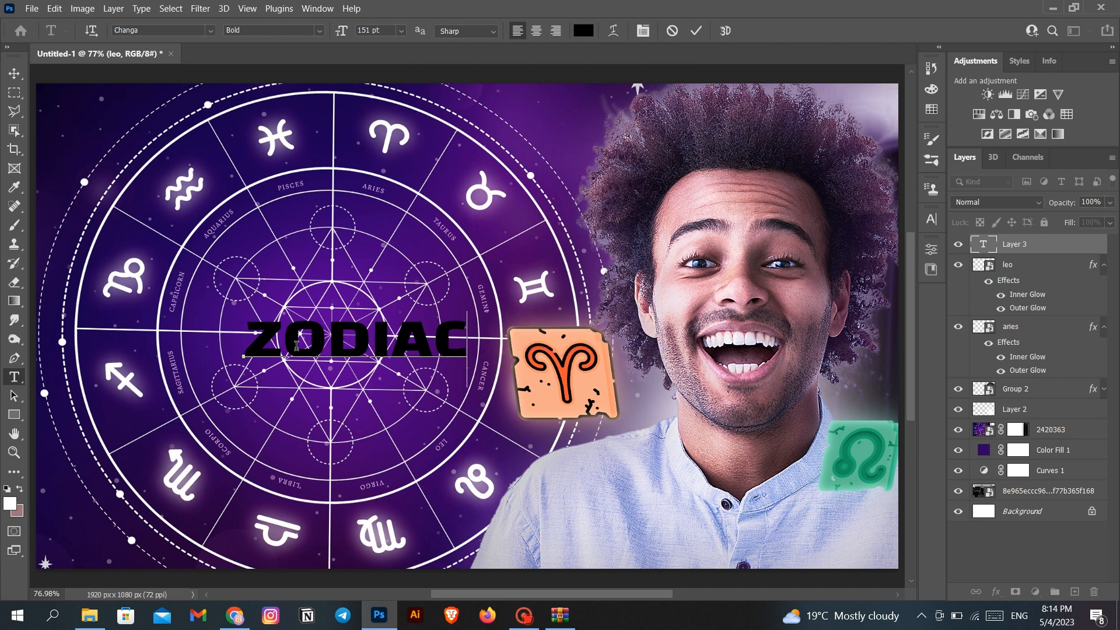
# Step: Set the ZODIAC text in Arial Black with tracking of -80
pyautogui.hotkey('ctrl', 'a')
pyautogui.click(209, 30)
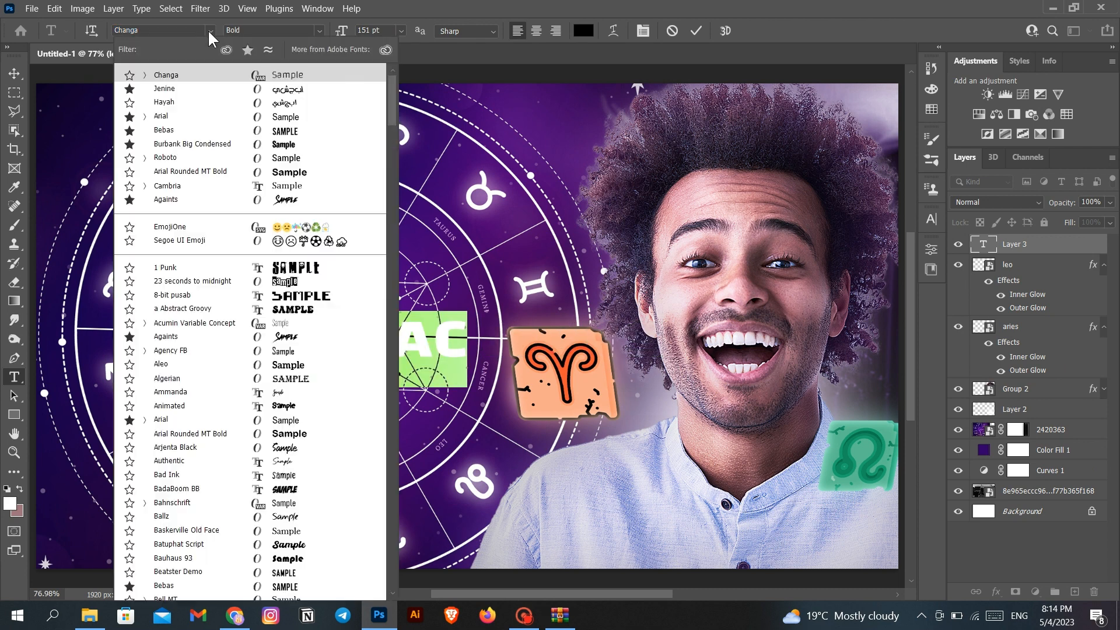
pyautogui.click(223, 118)
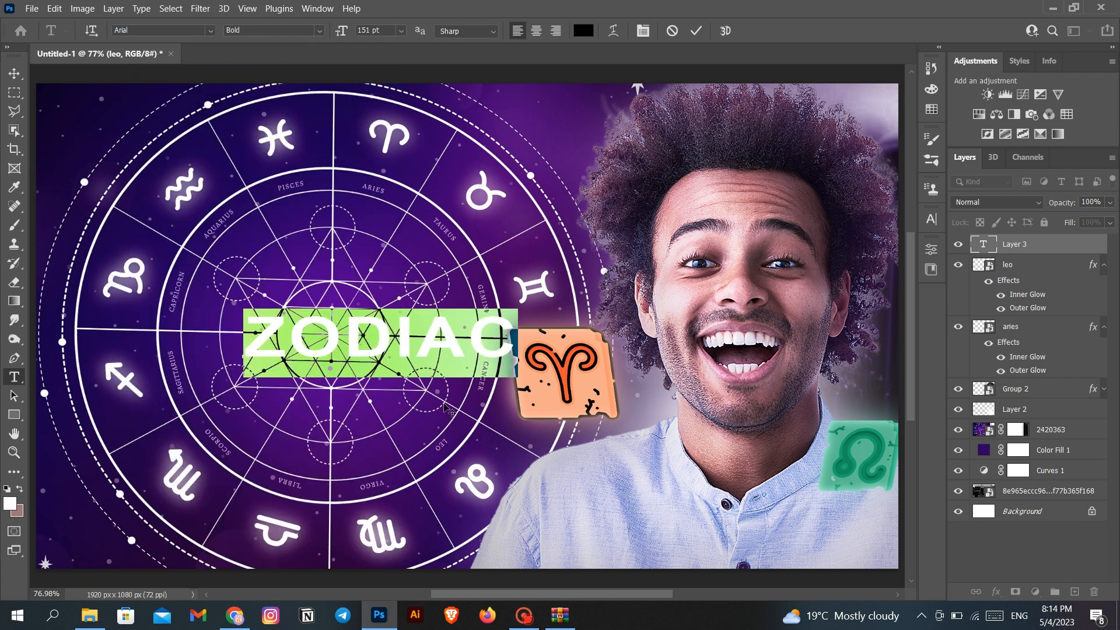
pyautogui.click(930, 220)
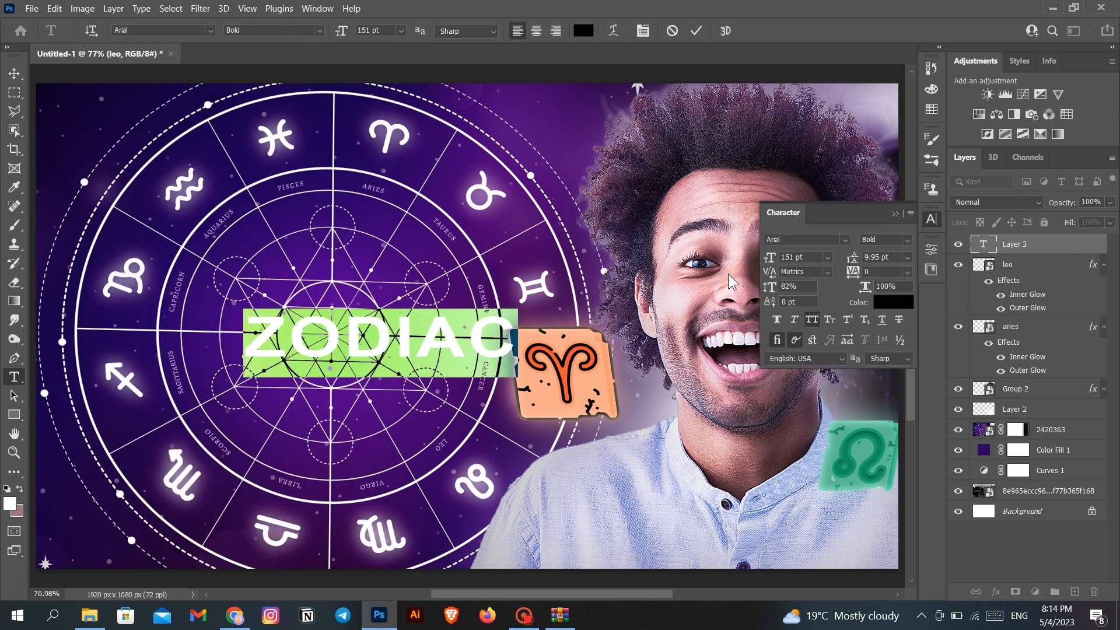
pyautogui.click(904, 237)
pyautogui.click(914, 344)
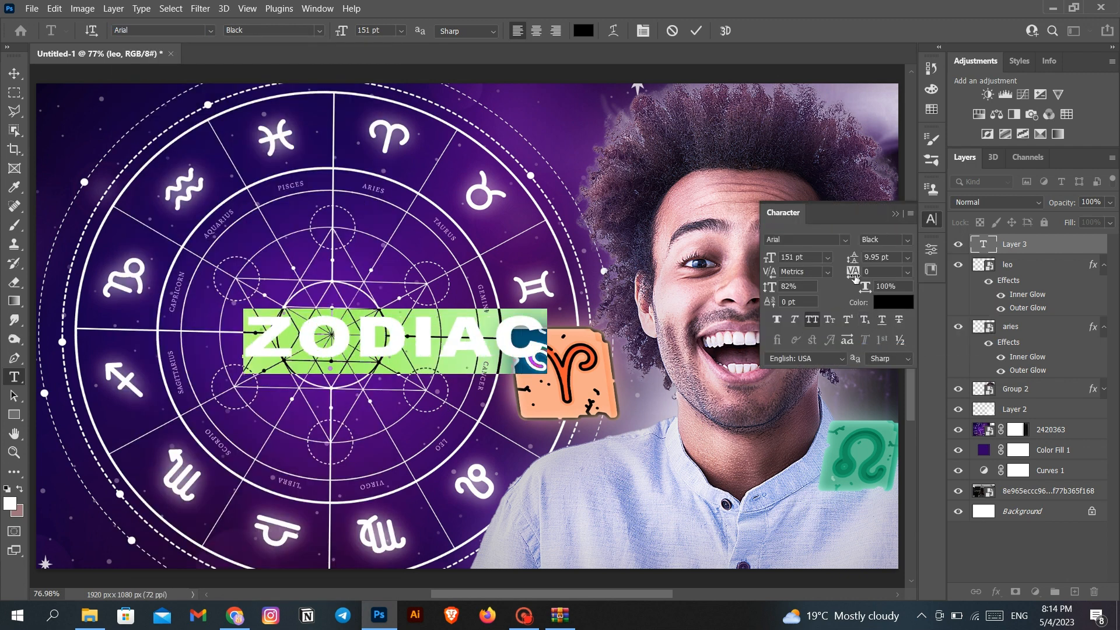
pyautogui.moveTo(855, 277); pyautogui.dragTo(853, 277)
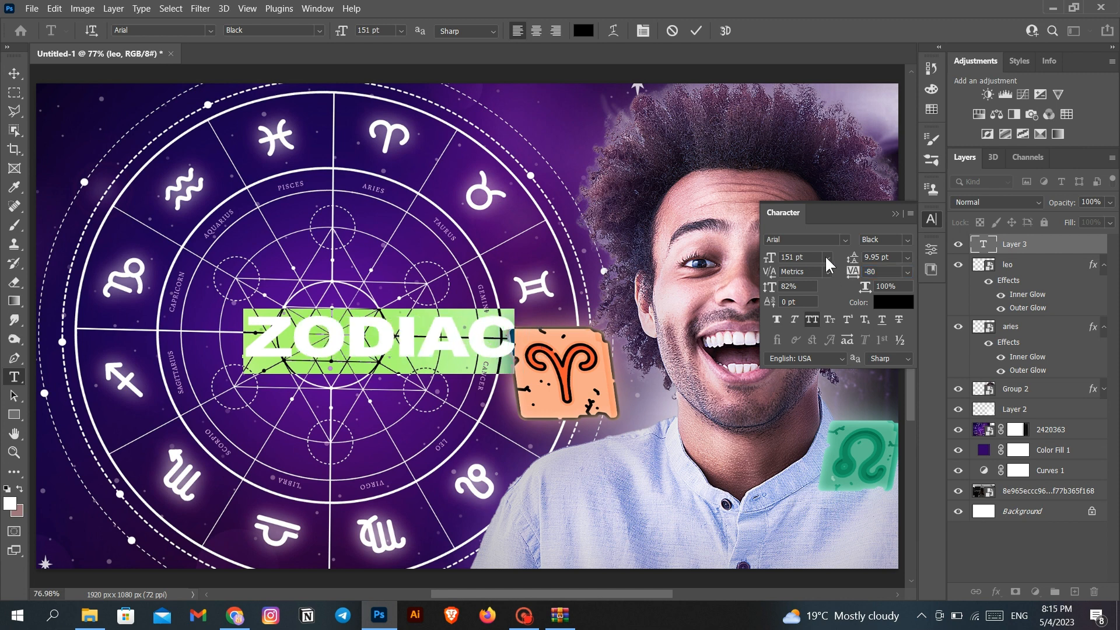
# Step: Enlarge the ZODIAC text to 172 pt and move it to the lower-left part of the wheel
pyautogui.click(827, 258)
pyautogui.click(828, 257)
pyautogui.moveTo(769, 264); pyautogui.dragTo(787, 264)
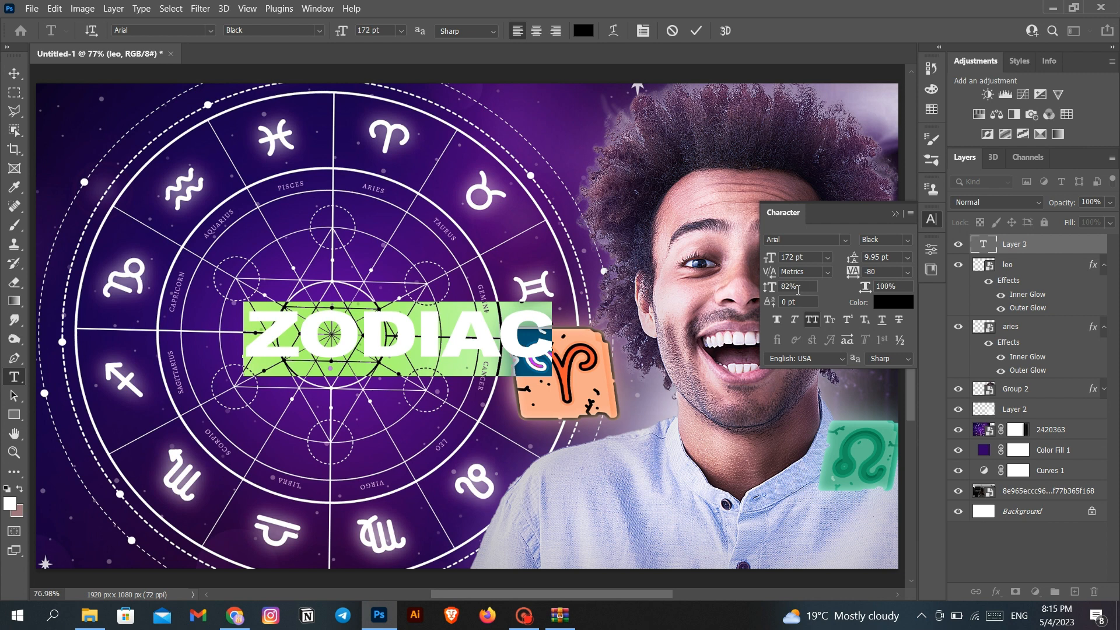
pyautogui.moveTo(411, 452); pyautogui.dragTo(234, 572)
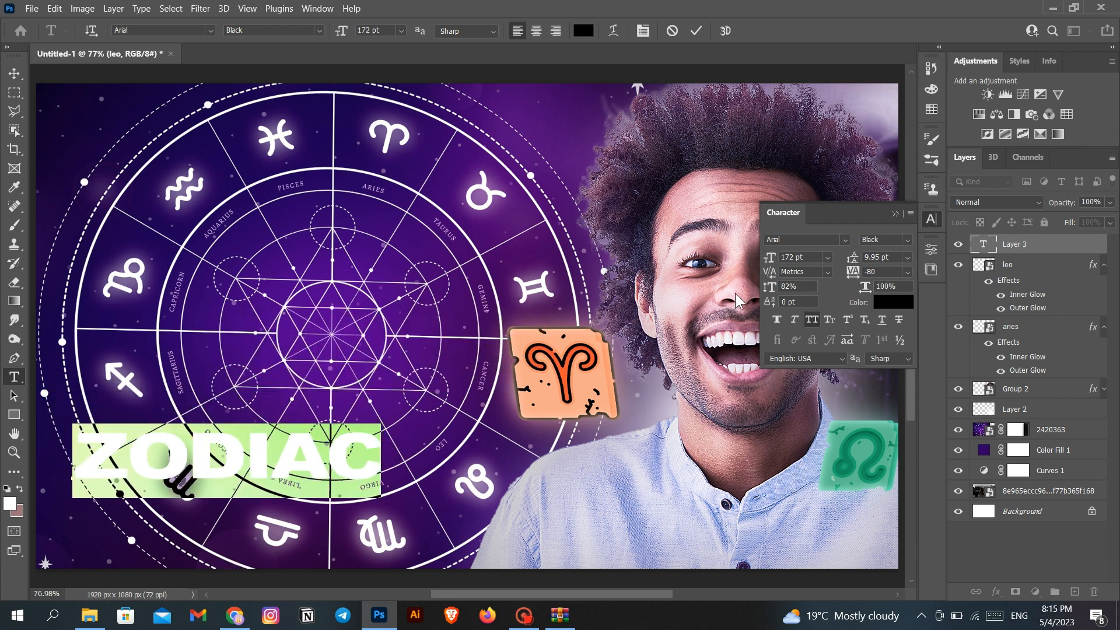
pyautogui.click(895, 214)
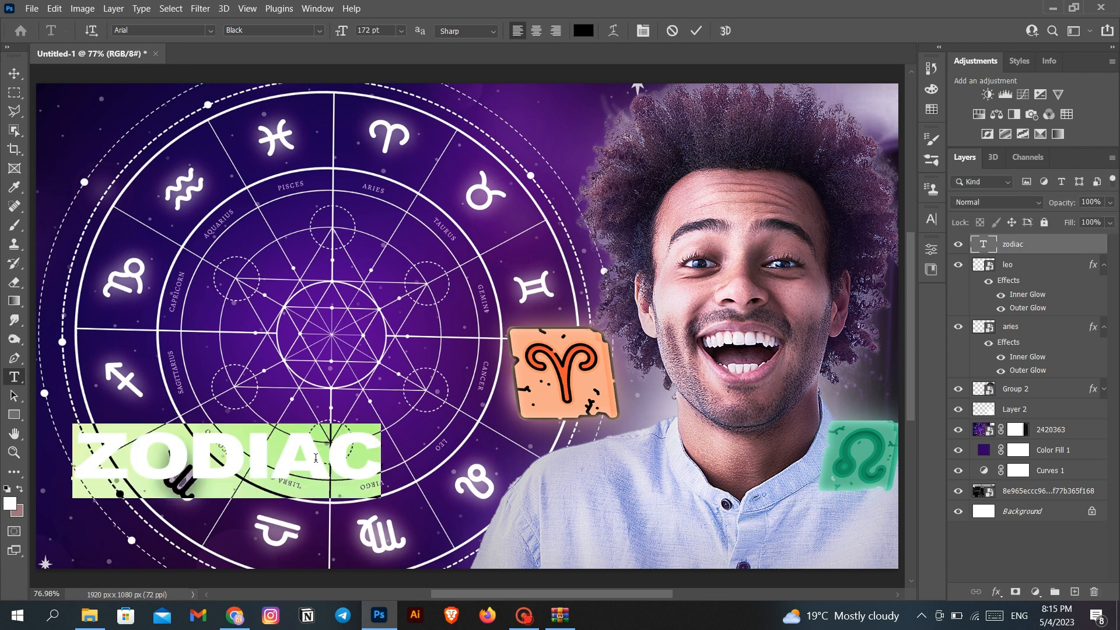
# Step: Change the ZODIAC text colour to white
pyautogui.click(584, 30)
pyautogui.click(647, 218)
pyautogui.click(968, 208)
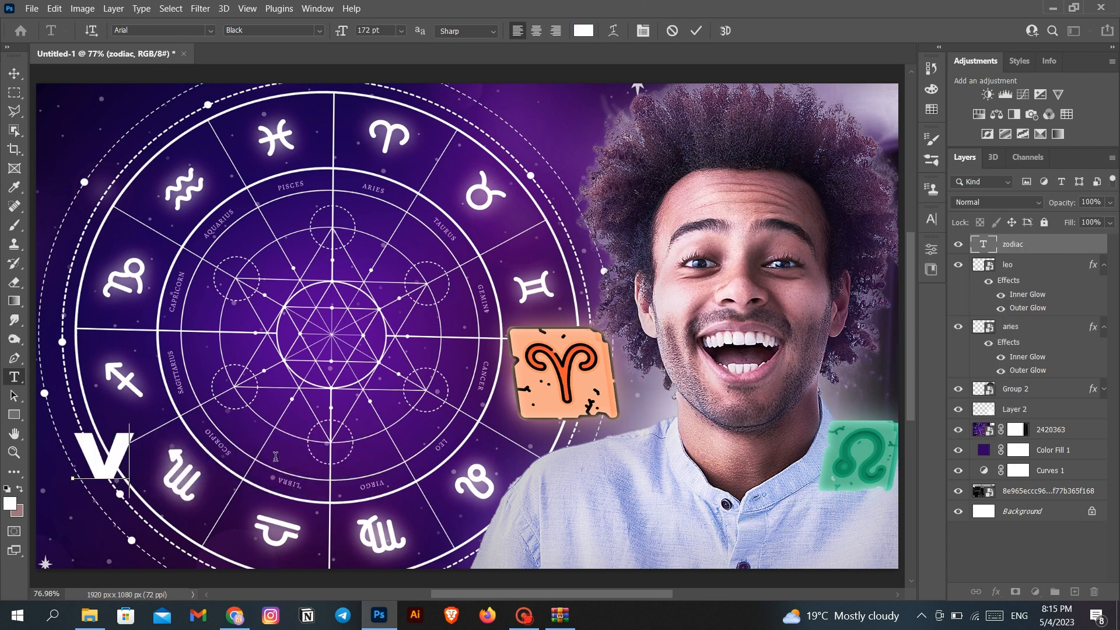
pyautogui.press('super')
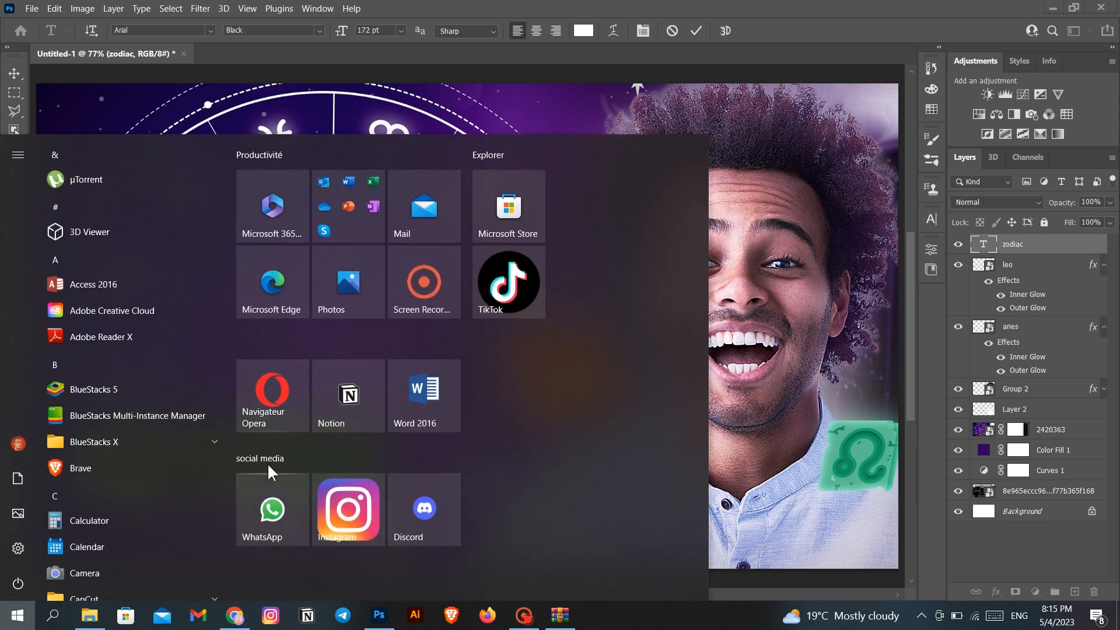
pyautogui.press('super')
pyautogui.click(242, 472)
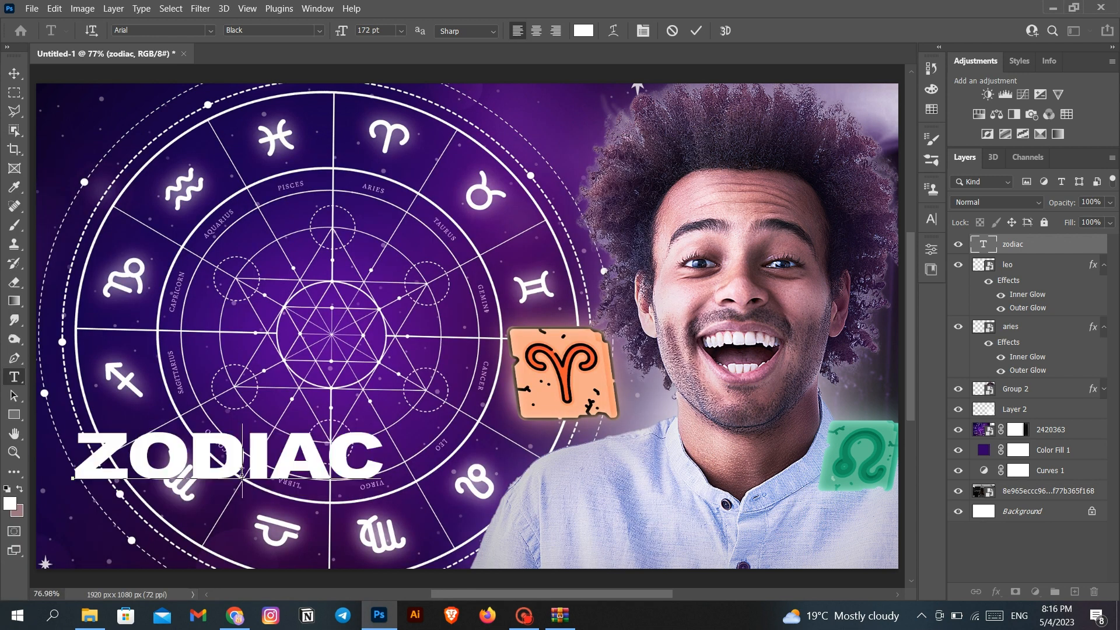
# Step: Add a second text layer reading SIGNS just below the ZODIAC text
pyautogui.click(970, 559)
pyautogui.click(189, 528)
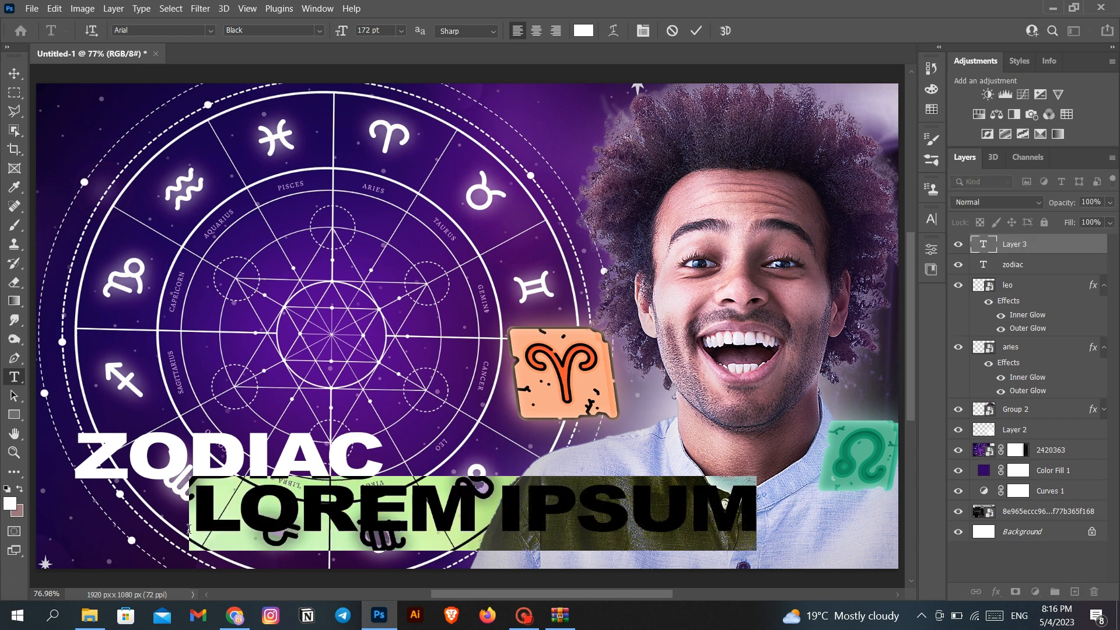
pyautogui.write('ZODIAC SIGNS')
pyautogui.moveTo(522, 504); pyautogui.dragTo(184, 514)
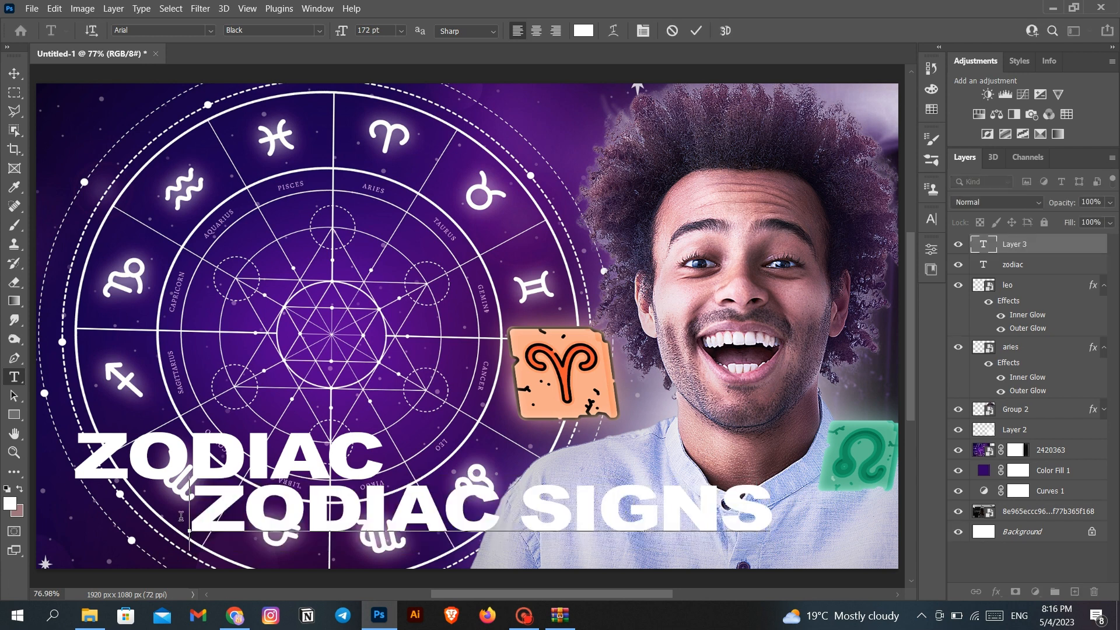
pyautogui.press('BackSpace')
# Step: Colour the SIGNS text orange ff9600
pyautogui.doubleClick(350, 512)
pyautogui.click(583, 30)
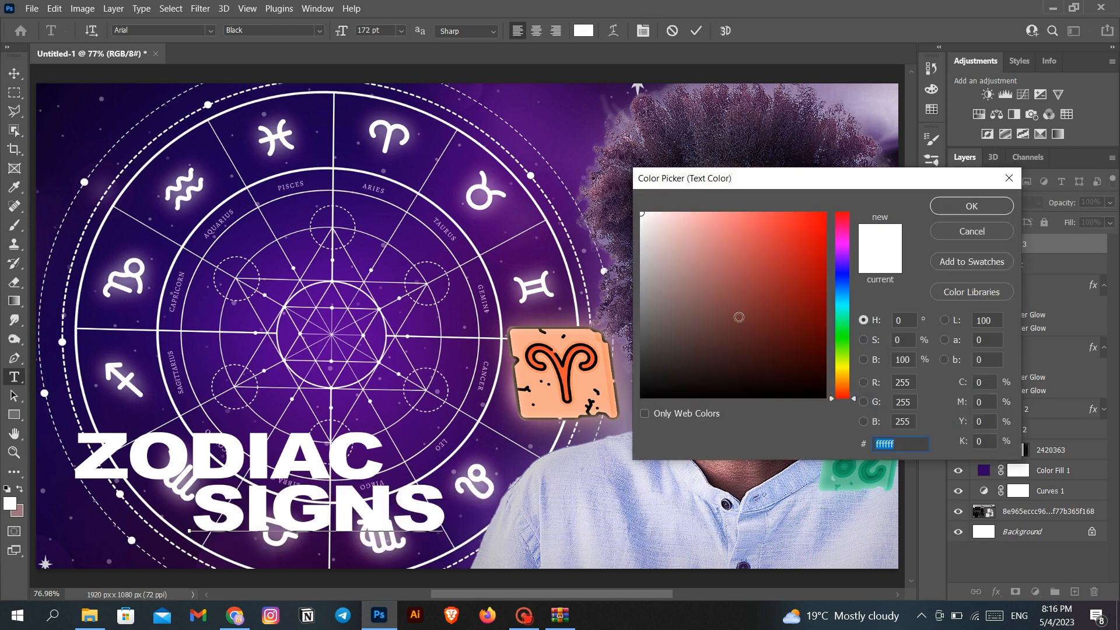
pyautogui.write('ffe400')
pyautogui.moveTo(847, 371); pyautogui.dragTo(846, 377)
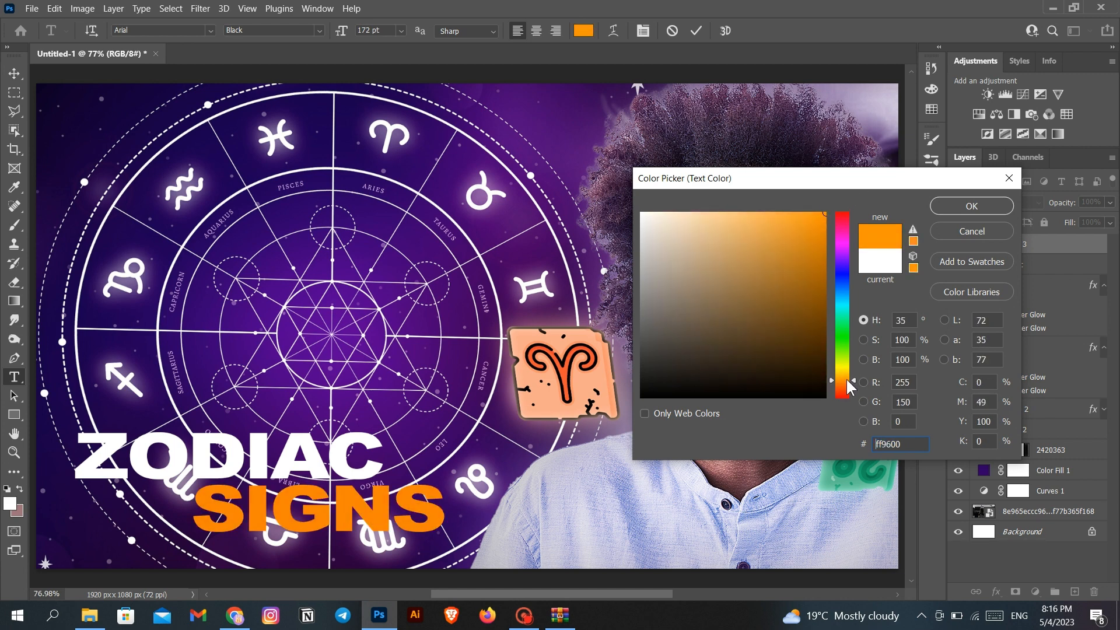
pyautogui.click(948, 207)
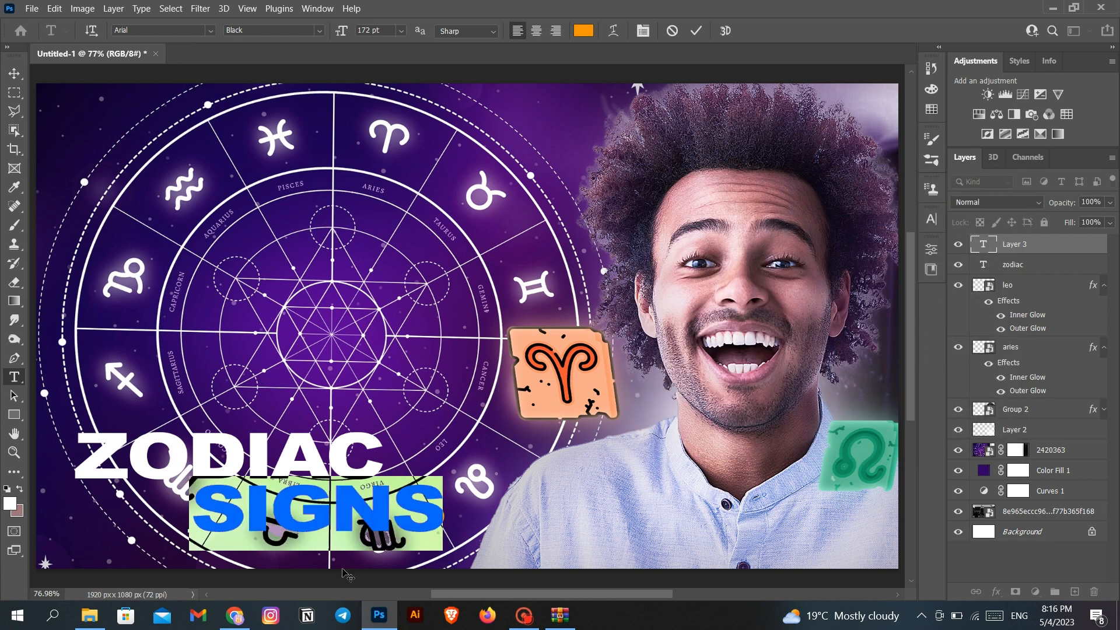
# Step: Enlarge the SIGNS text to 206 pt and place it directly beneath ZODIAC at the canvas's lower left
pyautogui.moveTo(236, 572); pyautogui.dragTo(135, 585)
pyautogui.click(402, 31)
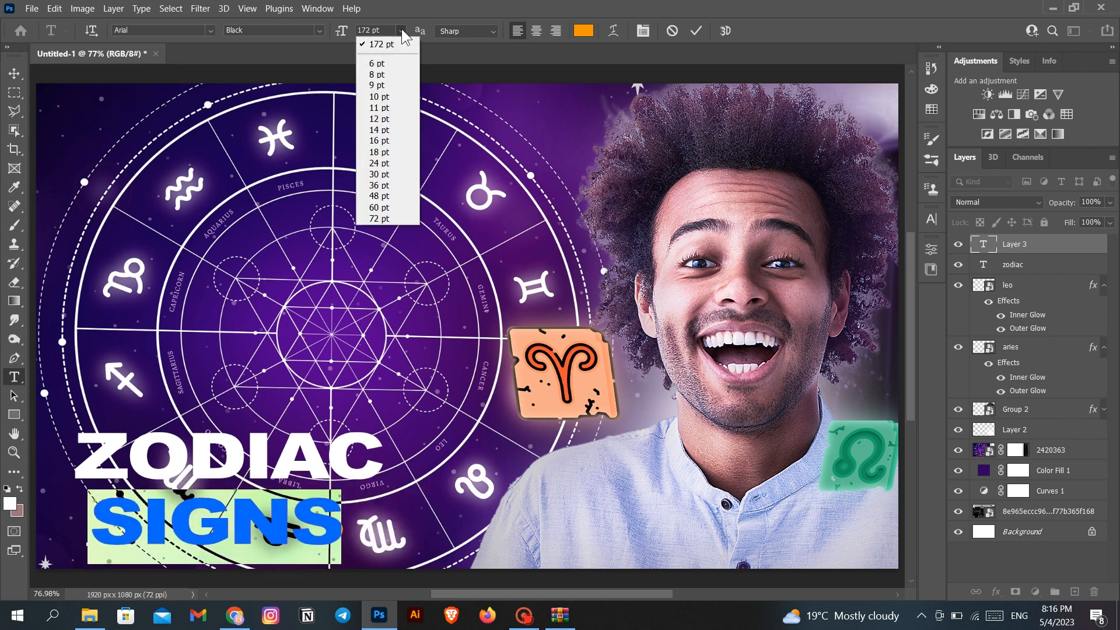
pyautogui.click(342, 35)
pyautogui.moveTo(335, 37); pyautogui.dragTo(408, 101)
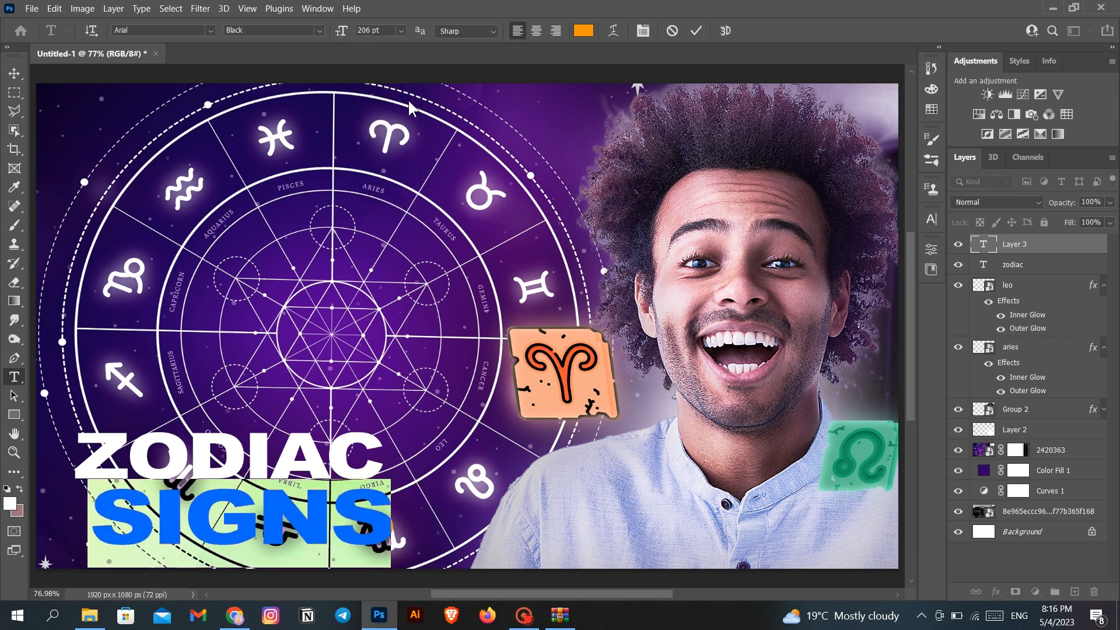
pyautogui.moveTo(447, 519); pyautogui.dragTo(383, 524)
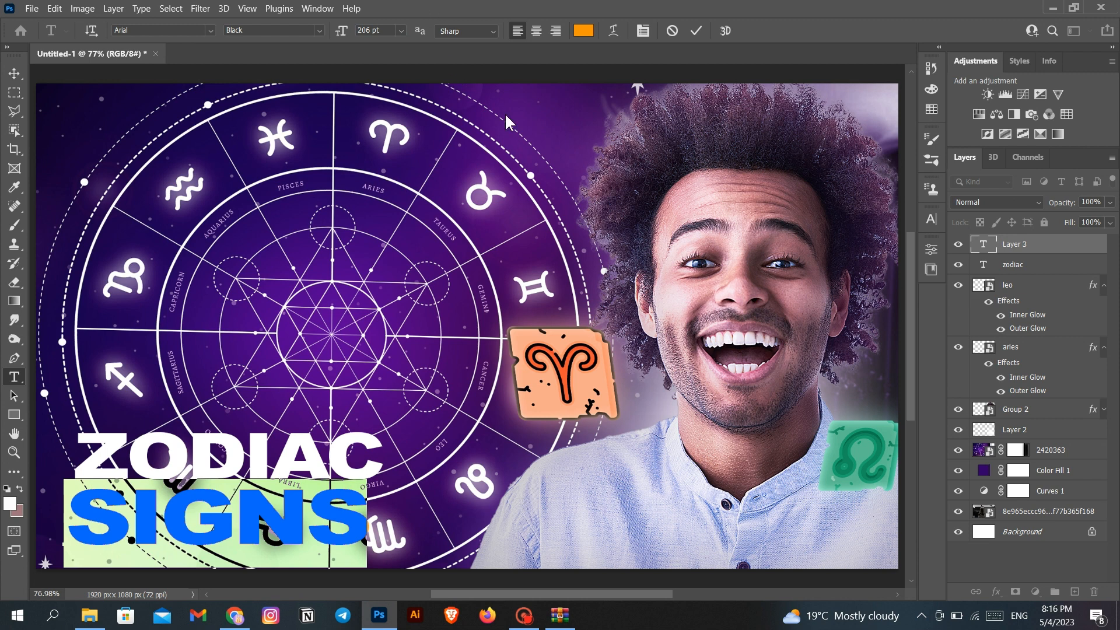
pyautogui.hotkey('ctrl', 'Return')
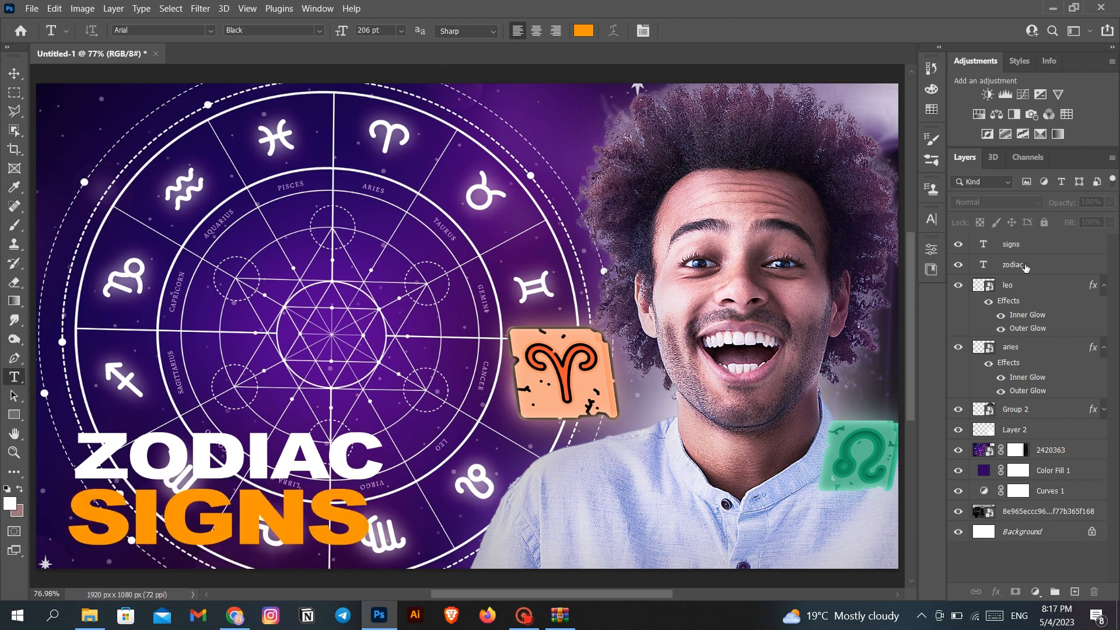
# Step: Scale the ZODIAC text down slightly and move it lower to sit just above SIGNS
pyautogui.click(1025, 266)
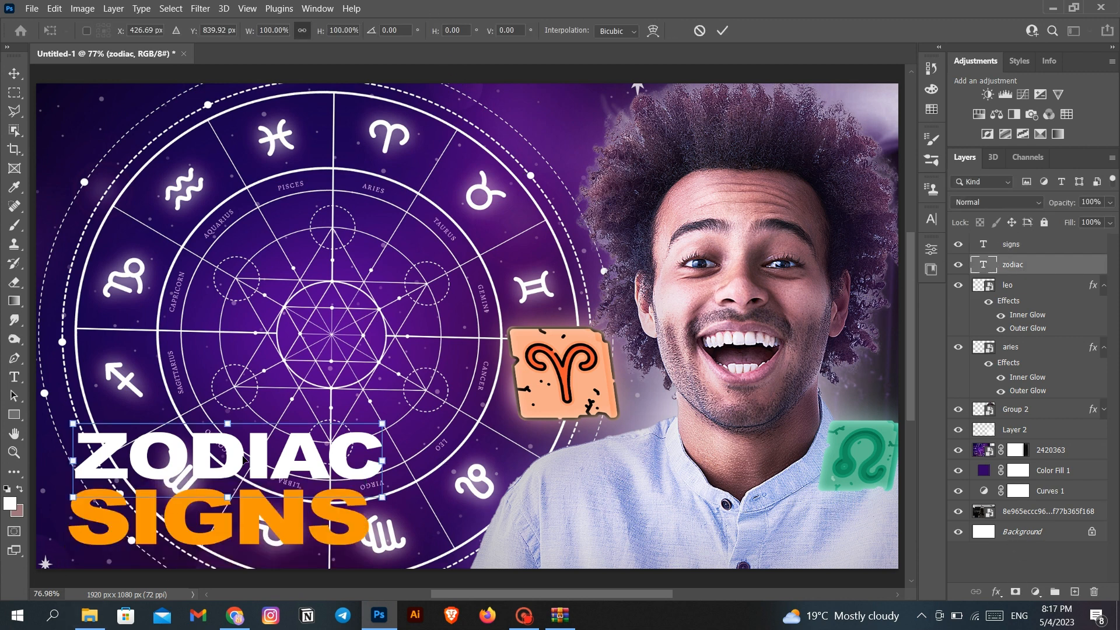
pyautogui.hotkey('ctrl', 't')
pyautogui.moveTo(378, 416); pyautogui.dragTo(367, 437)
pyautogui.moveTo(318, 451); pyautogui.dragTo(327, 457)
# Step: Enlarge the SIGNS text to about 103% and move it slightly lower beneath ZODIAC
pyautogui.click(1036, 247)
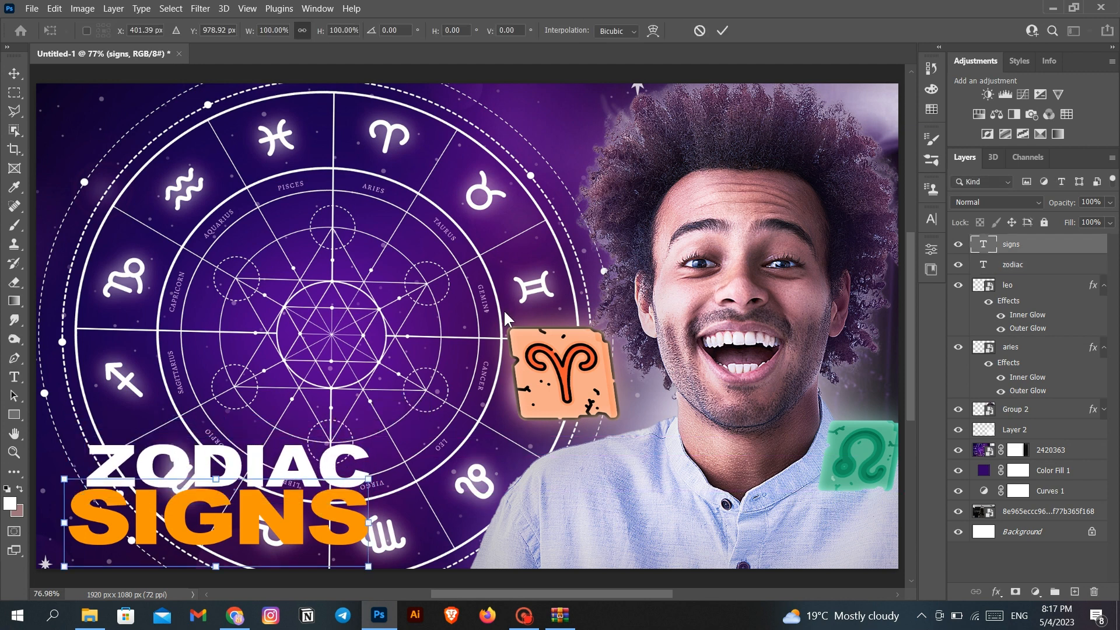
pyautogui.moveTo(303, 509); pyautogui.dragTo(304, 521)
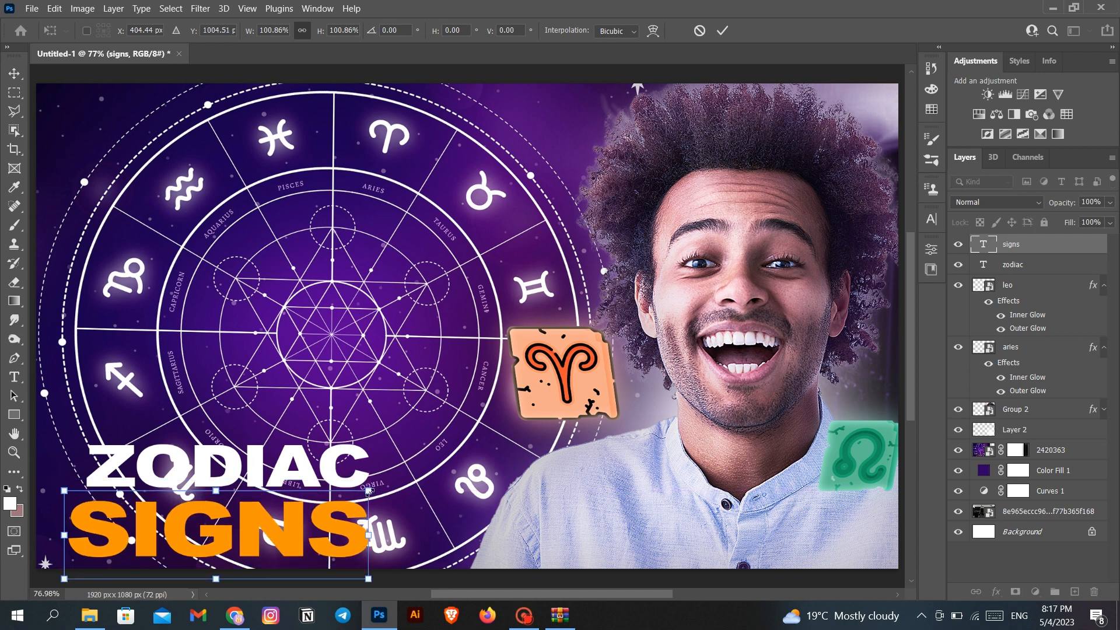
pyautogui.moveTo(369, 492); pyautogui.dragTo(379, 488)
pyautogui.moveTo(313, 528); pyautogui.dragTo(303, 531)
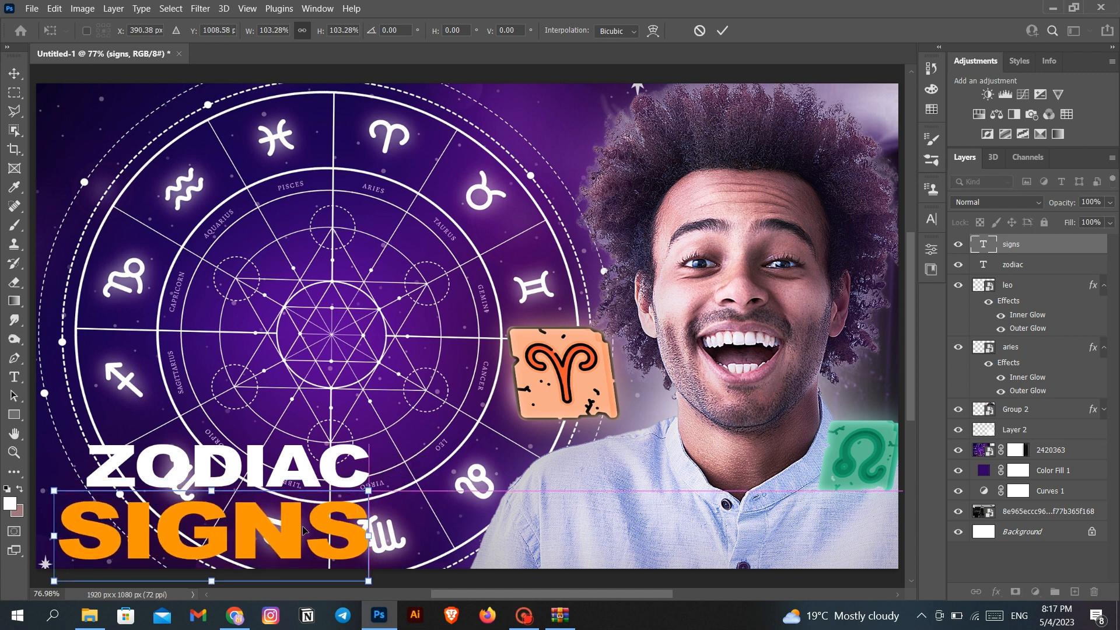
# Step: Add a 10 px outside stroke to the SIGNS text with a solid dark grey 2d2d2d fill
pyautogui.click(1043, 249)
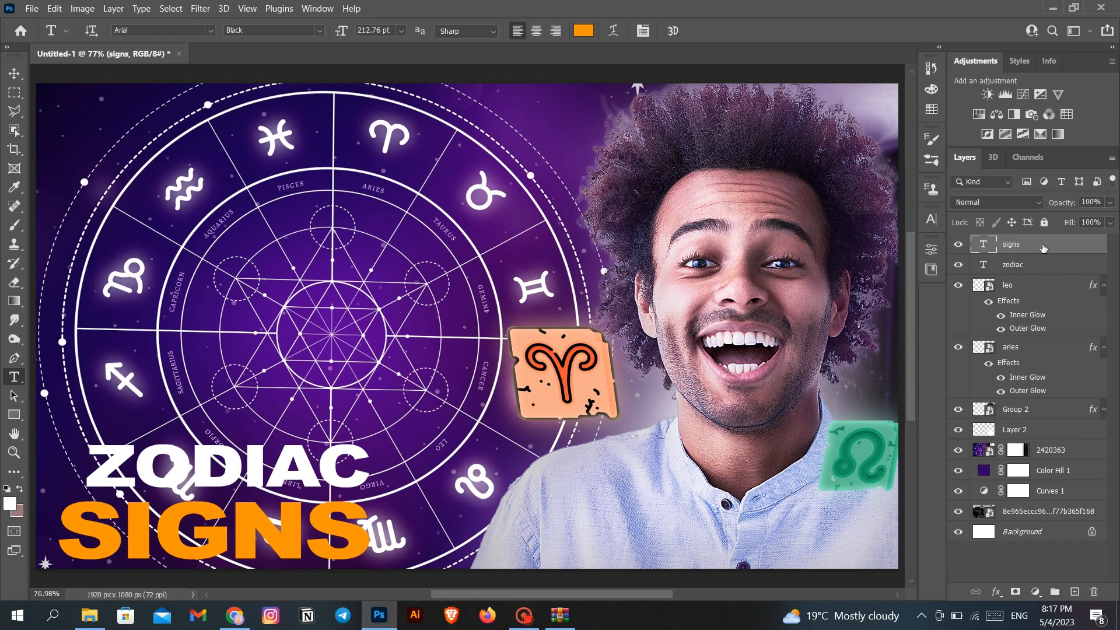
pyautogui.doubleClick(1045, 257)
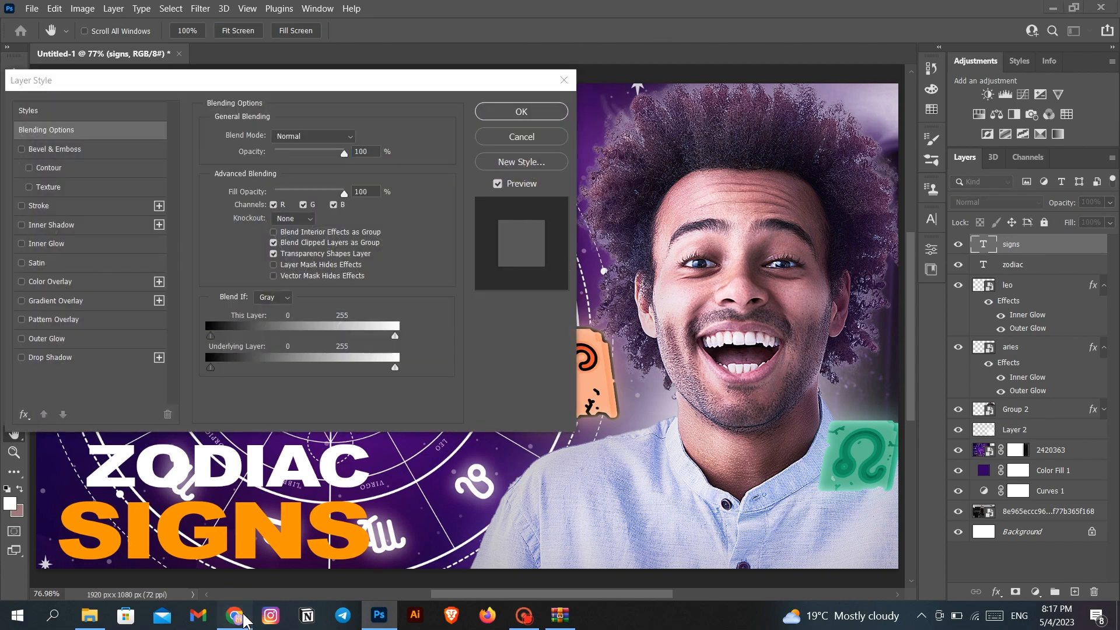
pyautogui.click(234, 616)
pyautogui.click(379, 616)
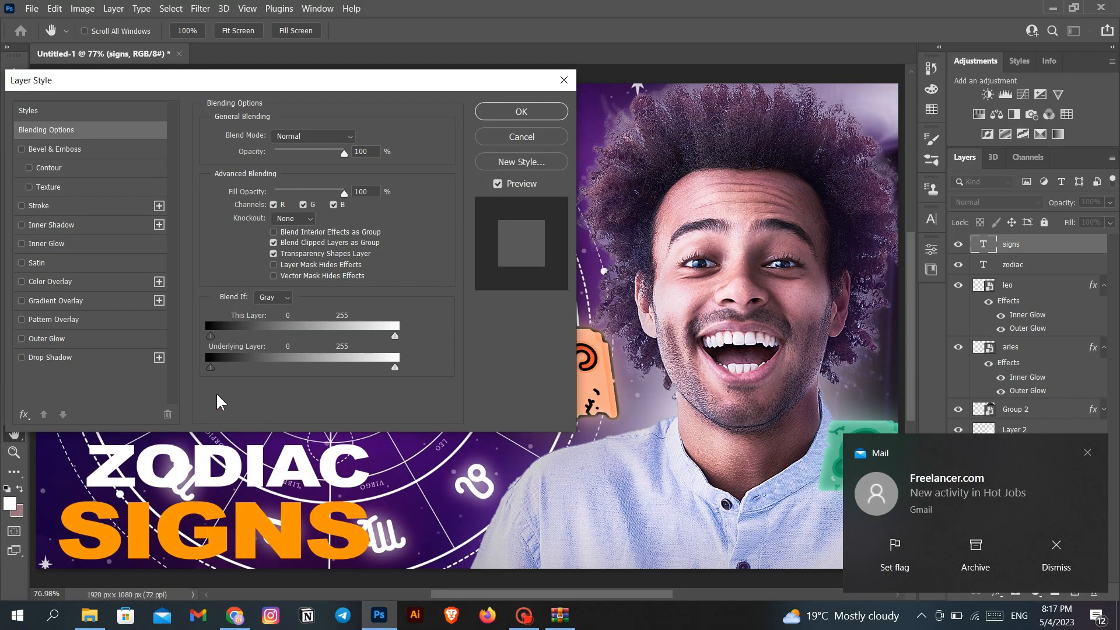
pyautogui.click(39, 208)
pyautogui.click(259, 244)
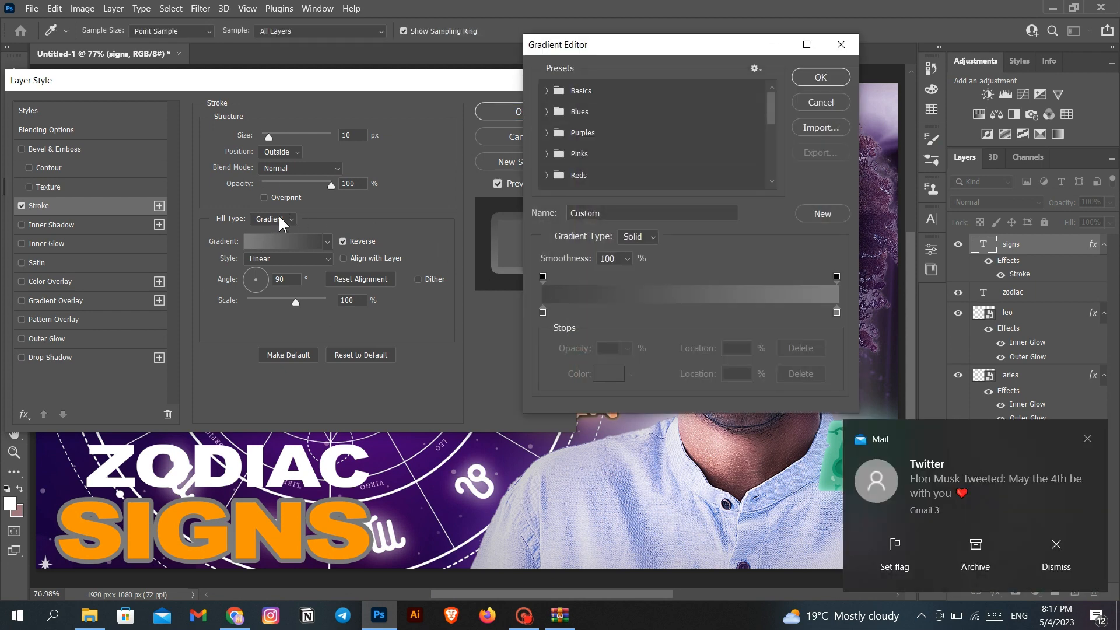
pyautogui.click(811, 98)
pyautogui.click(274, 219)
pyautogui.click(271, 232)
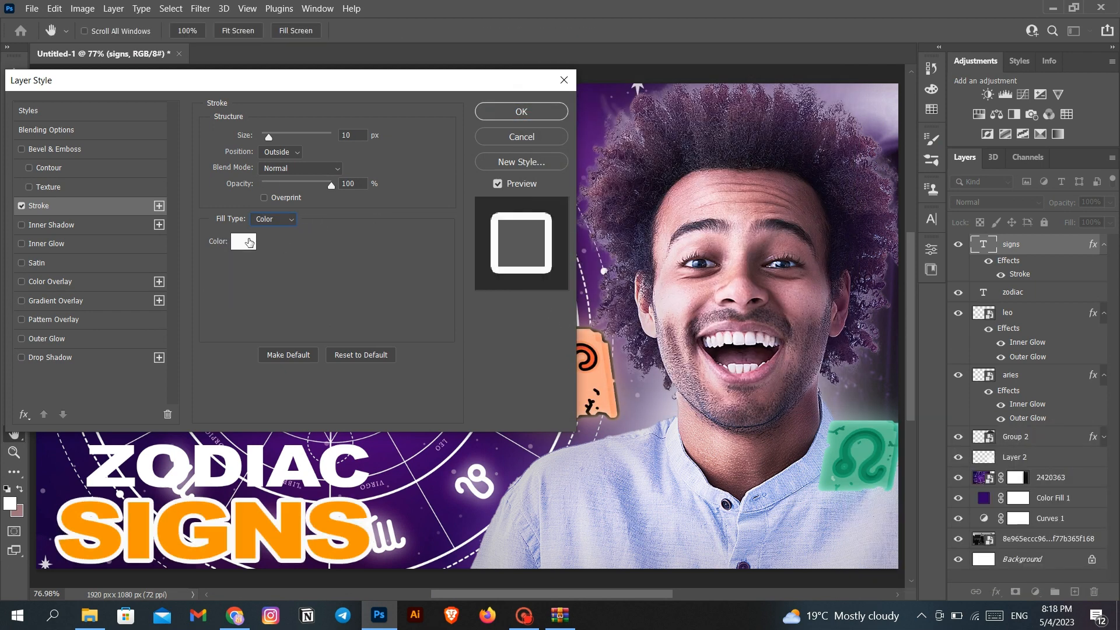
pyautogui.click(243, 241)
pyautogui.click(625, 239)
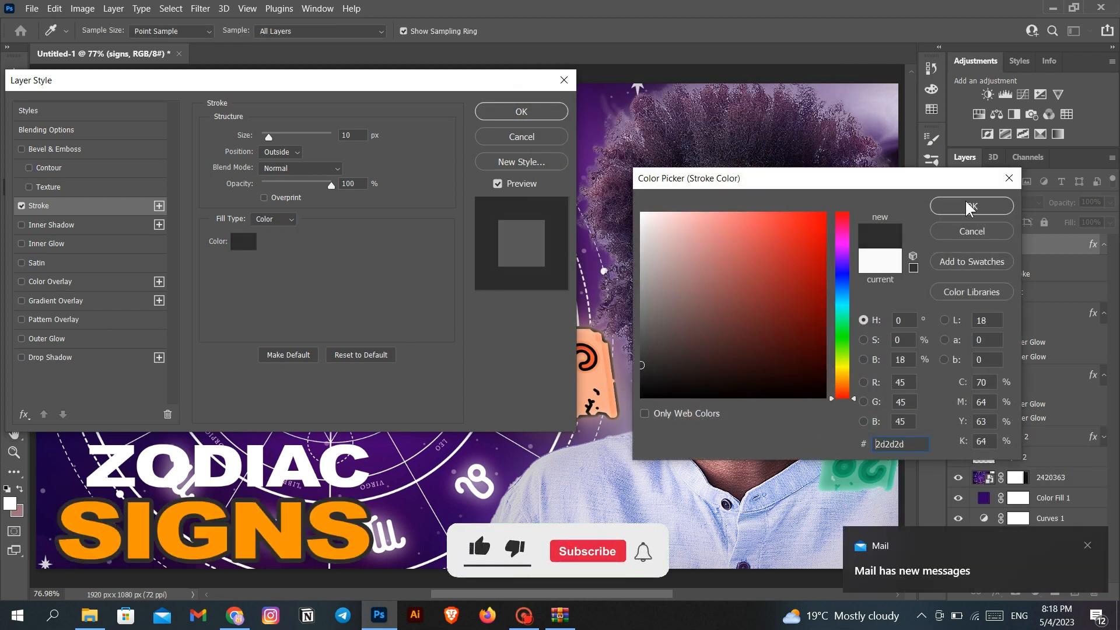
pyautogui.click(937, 206)
# Step: Add a linear gradient overlay to the SIGNS text and set its start stop to orange
pyautogui.click(56, 301)
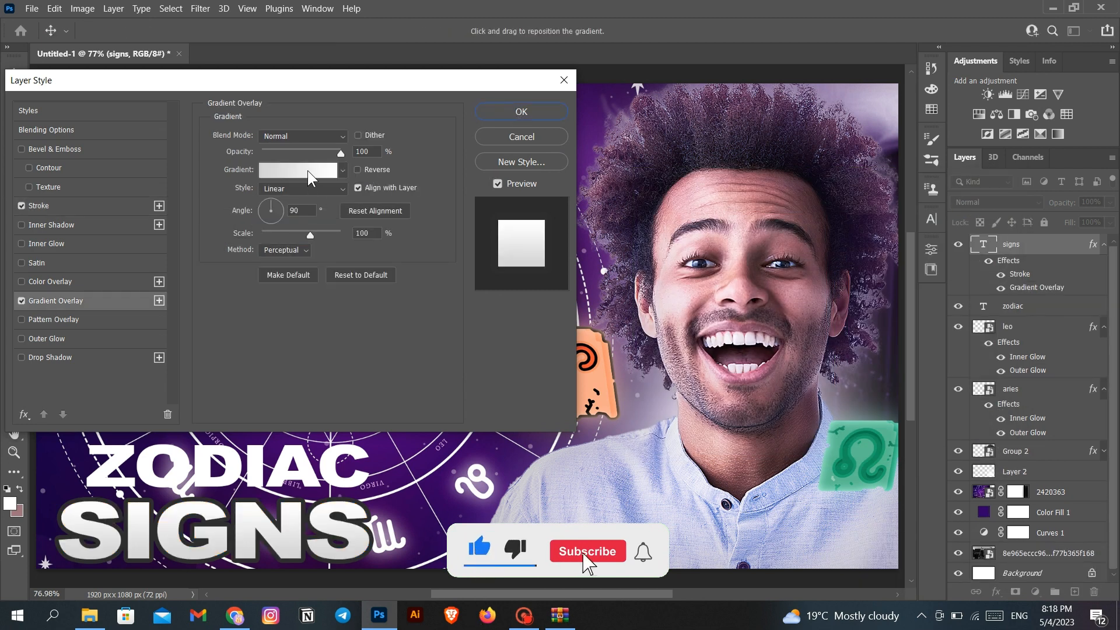
pyautogui.click(298, 170)
pyautogui.doubleClick(543, 313)
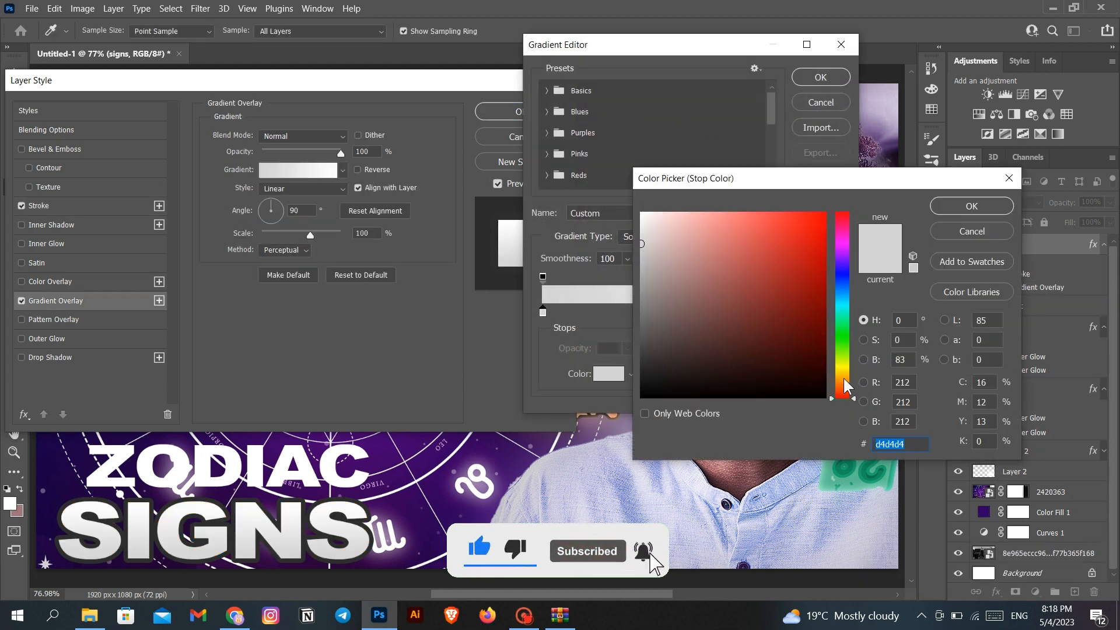
pyautogui.moveTo(822, 297); pyautogui.dragTo(847, 194)
pyautogui.click(947, 210)
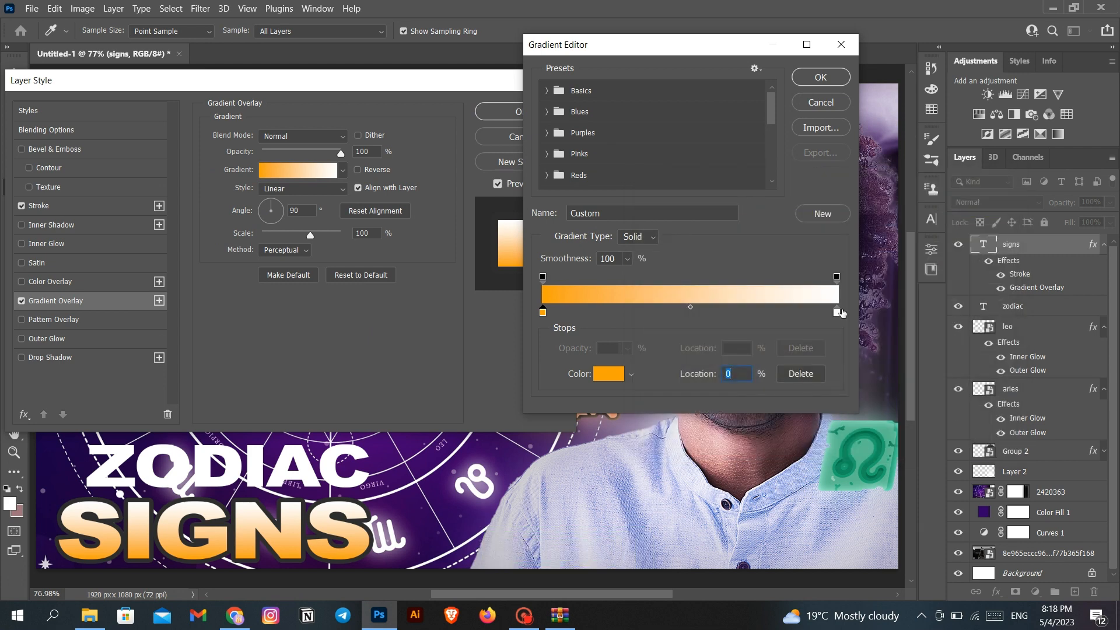
# Step: Set the end stop of the SIGNS gradient to yellow fff000 and accept the gradient
pyautogui.doubleClick(837, 313)
pyautogui.moveTo(842, 380); pyautogui.dragTo(843, 368)
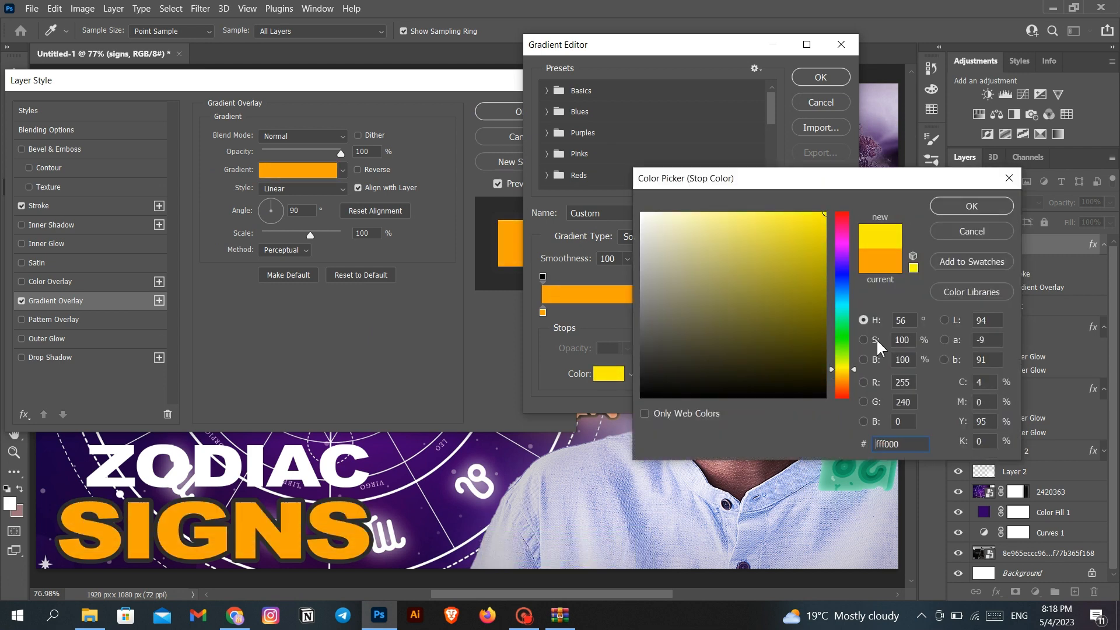
pyautogui.press('Return')
pyautogui.doubleClick(838, 314)
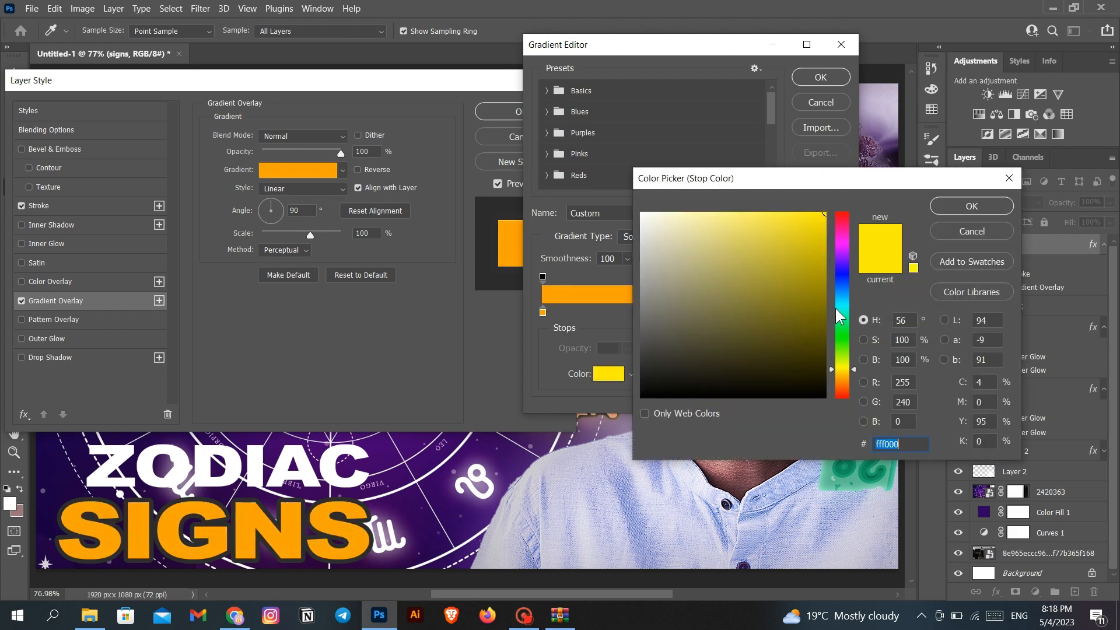
pyautogui.click(950, 208)
pyautogui.click(838, 313)
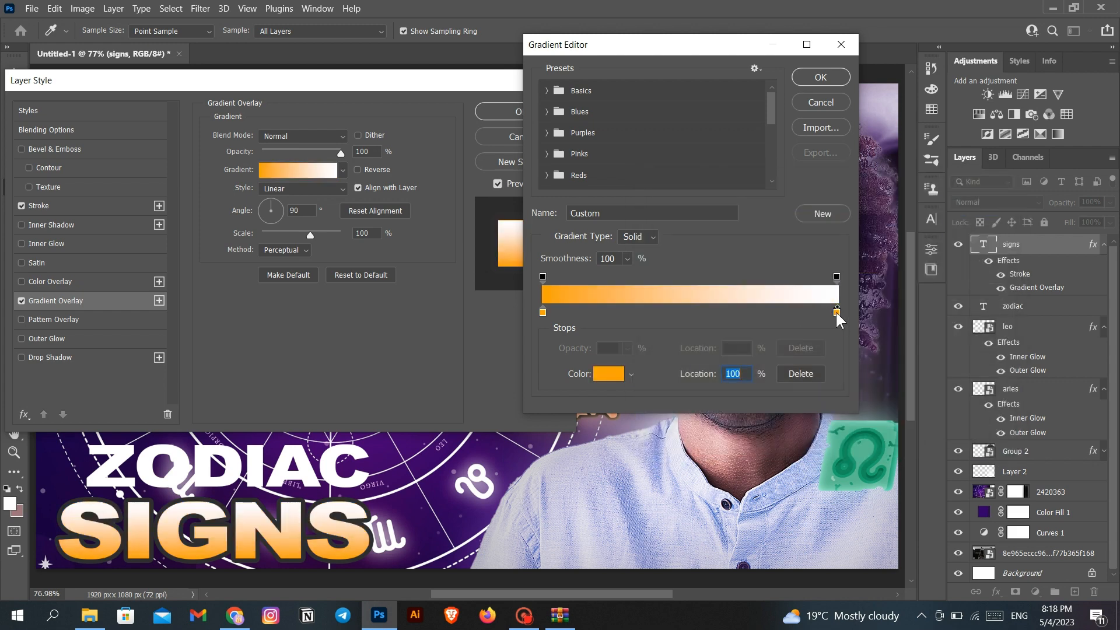
pyautogui.click(806, 375)
pyautogui.click(838, 313)
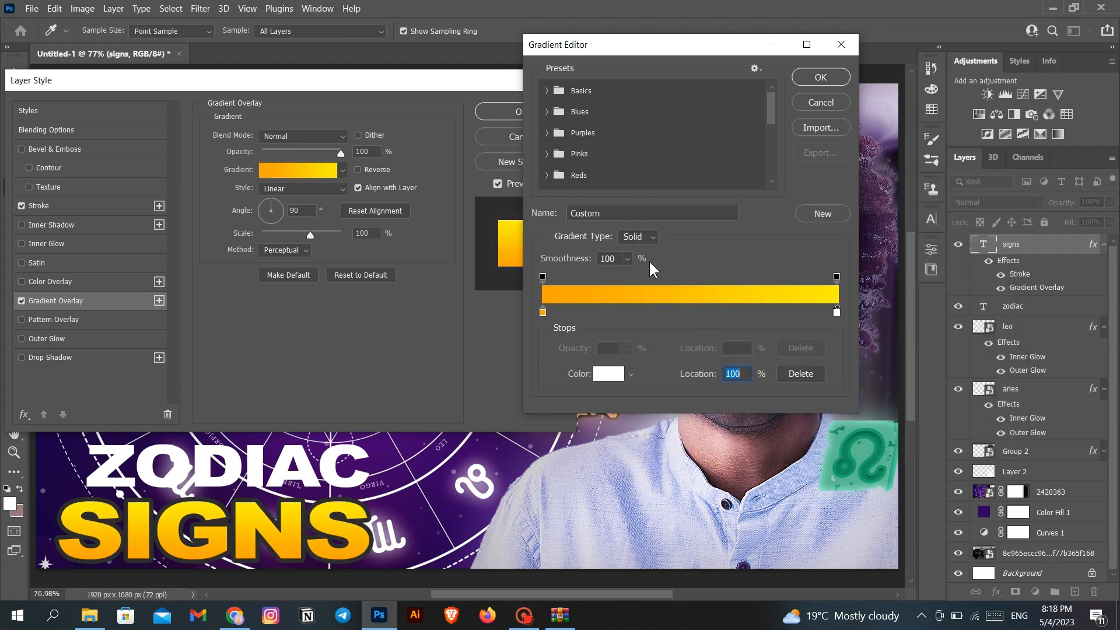
pyautogui.doubleClick(838, 314)
pyautogui.click(941, 211)
pyautogui.click(825, 76)
# Step: Check the reference thumbnail and add a dark grey drop shadow to SIGNS with 18 px distance, 100% spread and 4 px size
pyautogui.click(243, 616)
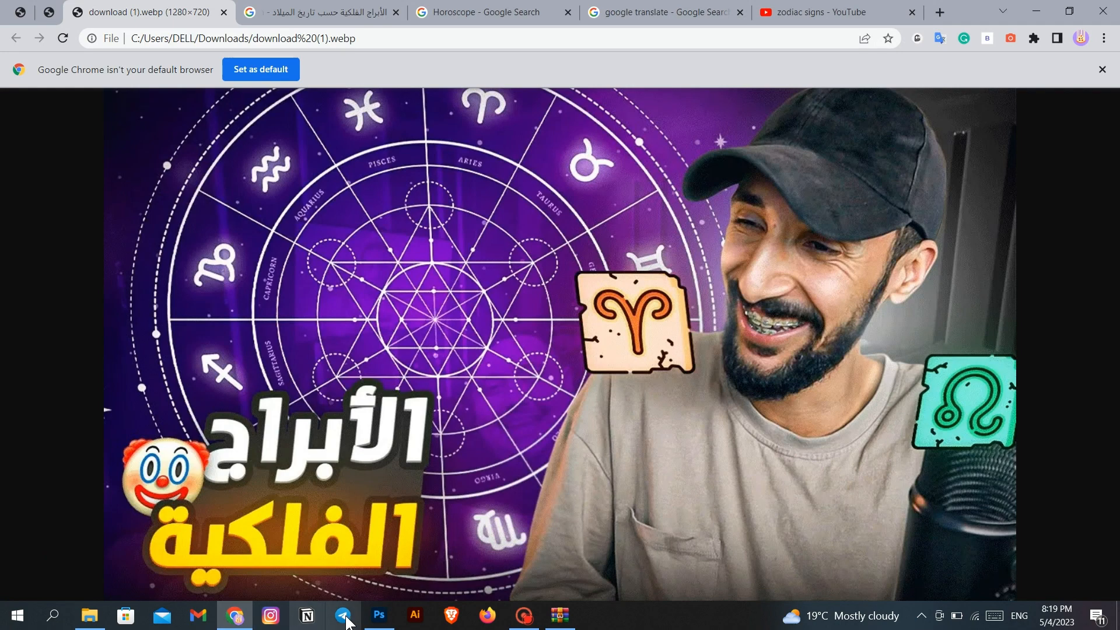
pyautogui.click(383, 628)
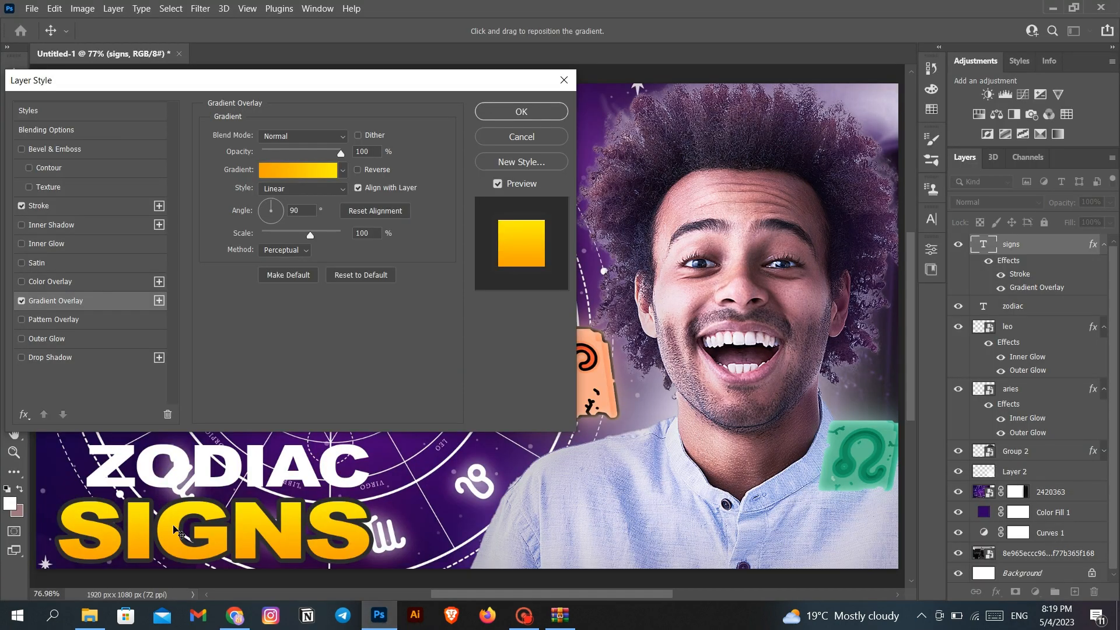
pyautogui.click(69, 360)
pyautogui.click(357, 138)
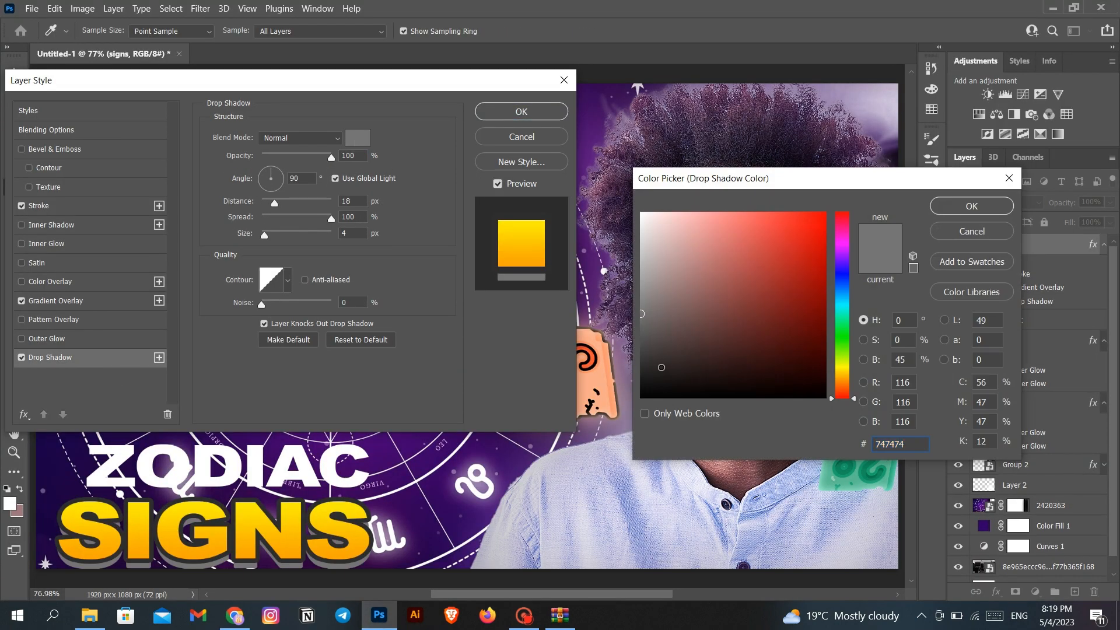
pyautogui.click(642, 365)
pyautogui.click(949, 208)
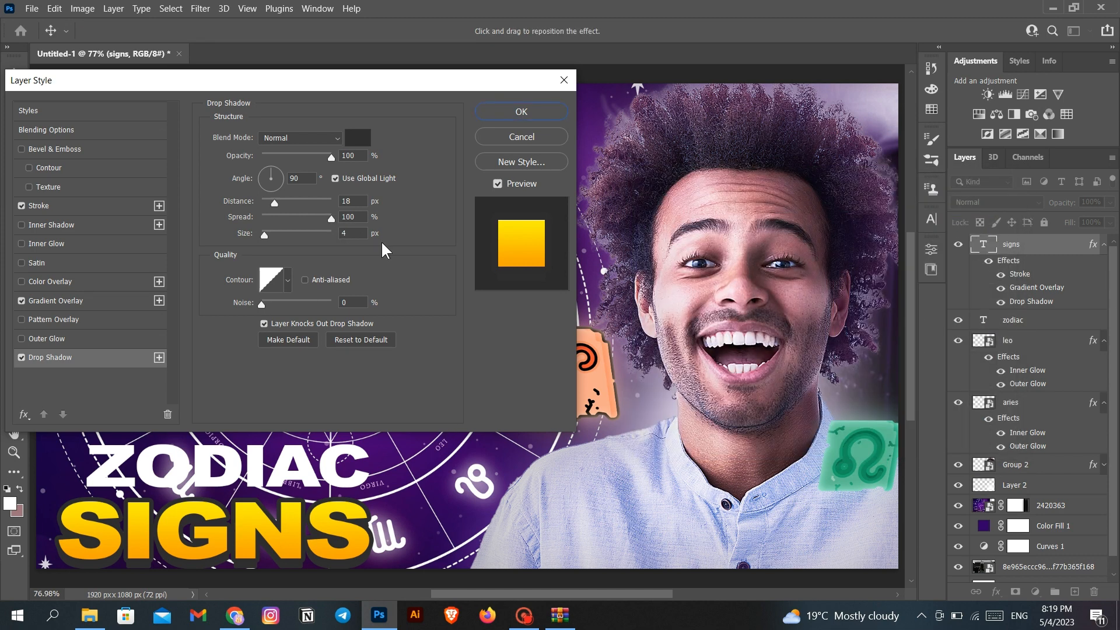
pyautogui.click(521, 111)
# Step: Add the dark grey 10 px stroke to the ZODIAC text, leaving its colour overlay turned off
pyautogui.click(1017, 323)
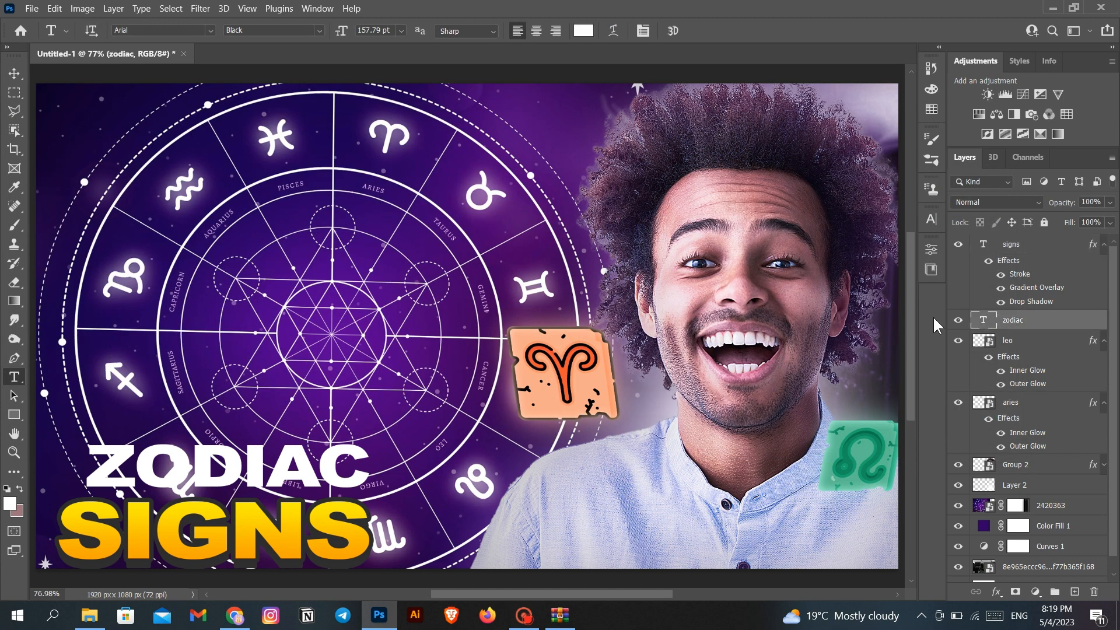
pyautogui.doubleClick(1065, 324)
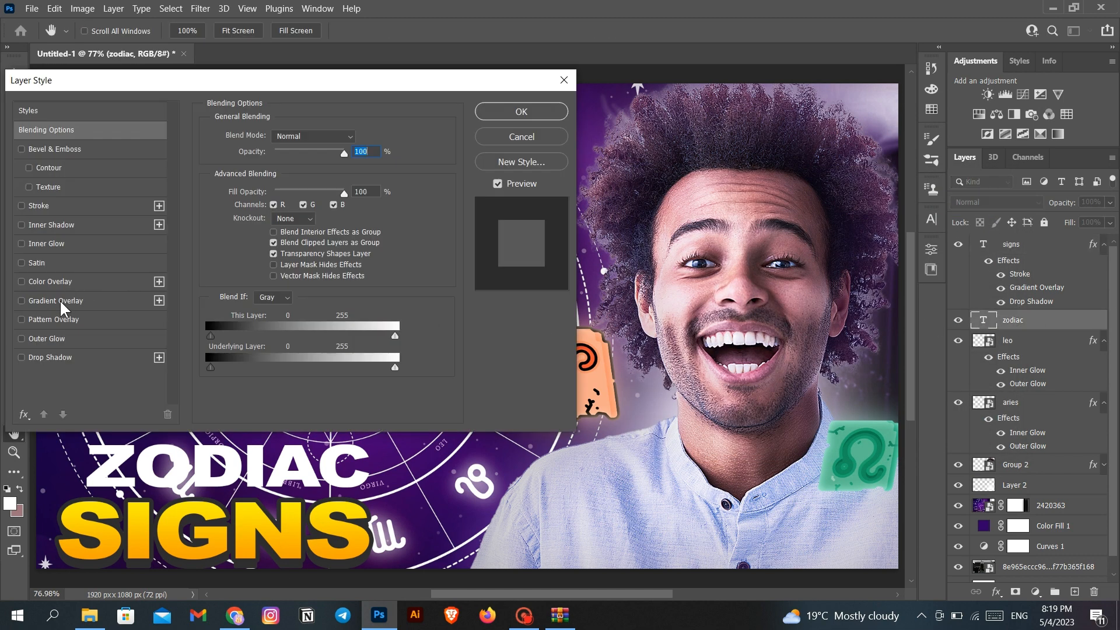
pyautogui.click(22, 207)
pyautogui.click(34, 280)
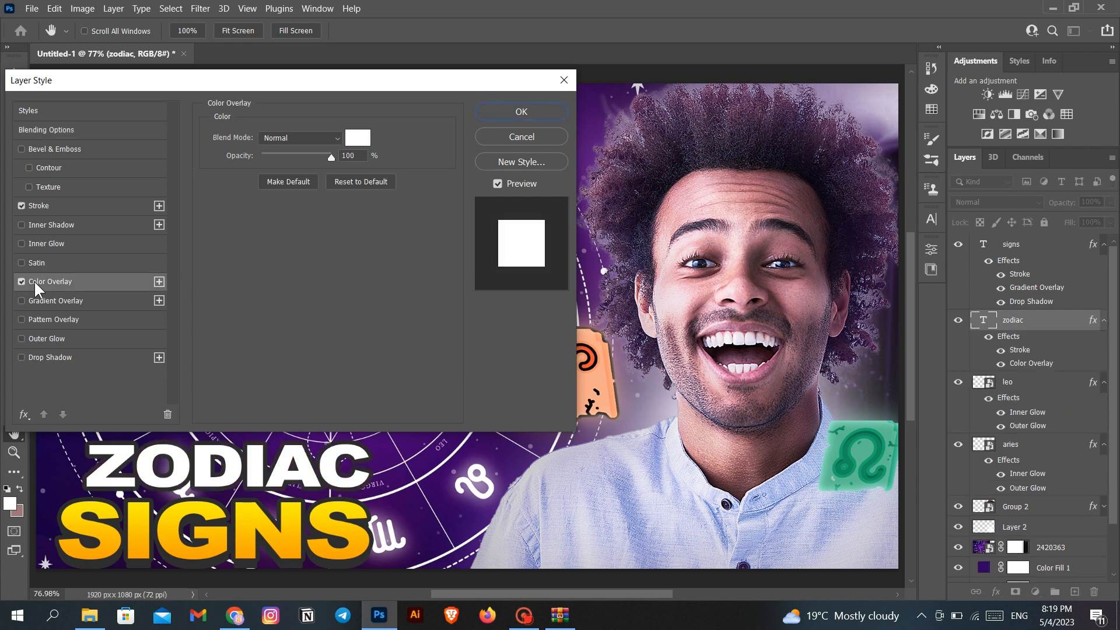
pyautogui.click(21, 281)
# Step: Add a linear gradient overlay to the ZODIAC text running from light grey to white
pyautogui.click(56, 300)
pyautogui.click(298, 169)
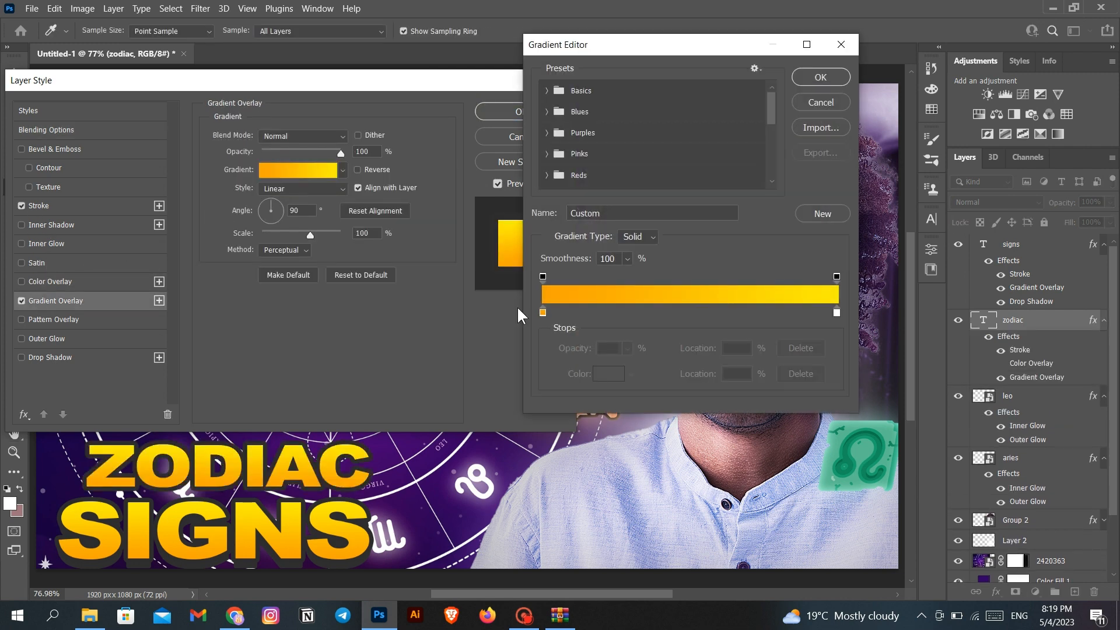
pyautogui.doubleClick(543, 314)
pyautogui.moveTo(660, 303); pyautogui.dragTo(641, 240)
pyautogui.click(934, 207)
pyautogui.click(838, 313)
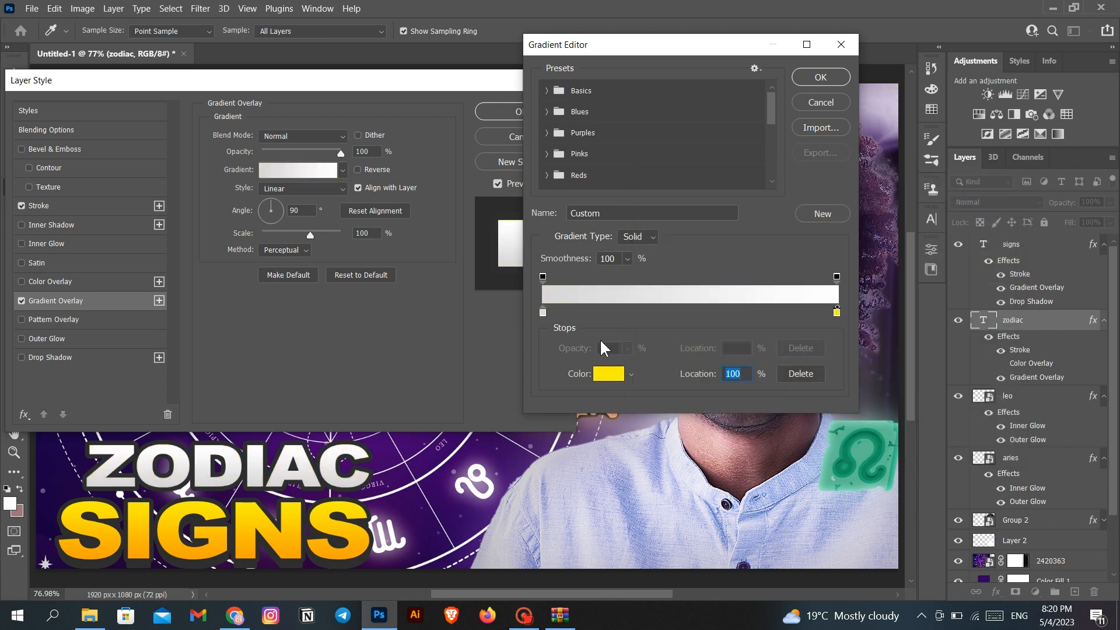
pyautogui.click(820, 81)
# Step: Set ZODIAC's stroke size to 12 px and add the same dark grey drop shadow
pyautogui.click(65, 206)
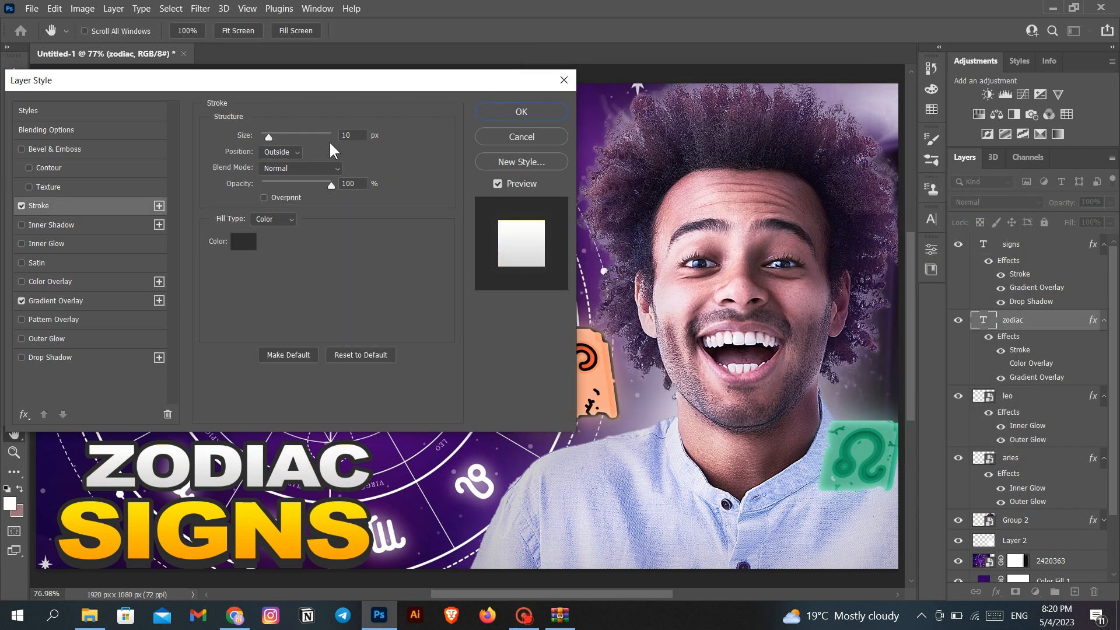
pyautogui.write('12')
pyautogui.click(67, 357)
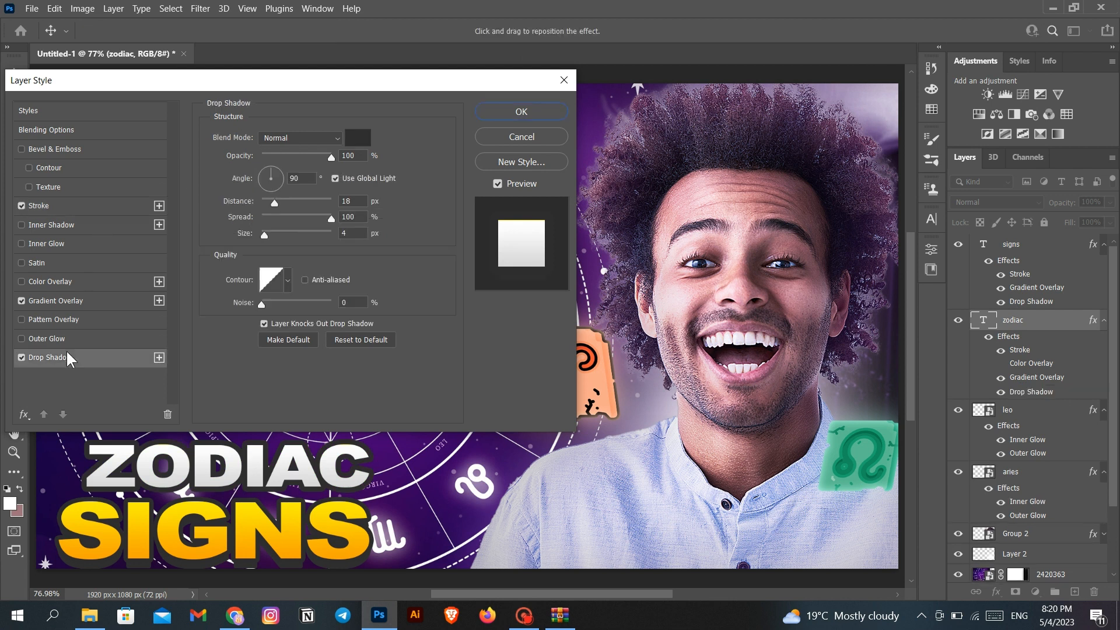
pyautogui.click(527, 111)
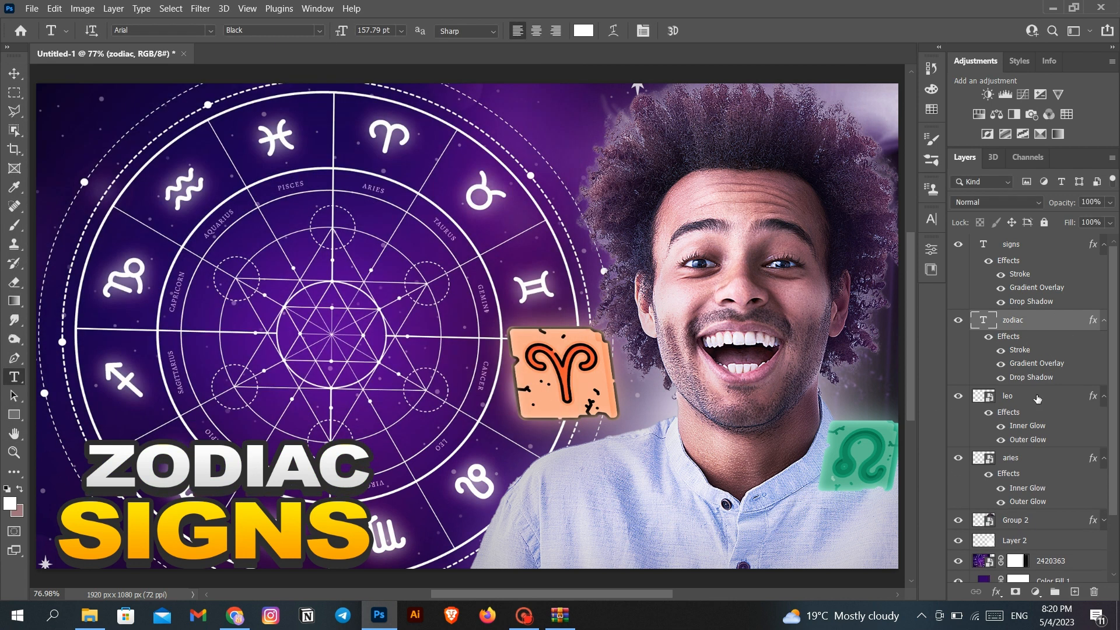
# Step: Place the clown-39861 emoji image beneath the ZODIAC layer, scale it down and position it beside the start of the ZODIAC text
pyautogui.click(1075, 592)
pyautogui.moveTo(1025, 320); pyautogui.dragTo(1023, 392)
pyautogui.hotkey('alt', 'Tab')
pyautogui.hotkey('alt', 'Tab')
pyautogui.moveTo(170, 216); pyautogui.dragTo(327, 359)
pyautogui.moveTo(480, 335); pyautogui.dragTo(91, 476)
pyautogui.press('Return')
# Step: Move the ZODIAC and SIGNS texts to the right to uncover the clown, and raise both slightly
pyautogui.click(1015, 320)
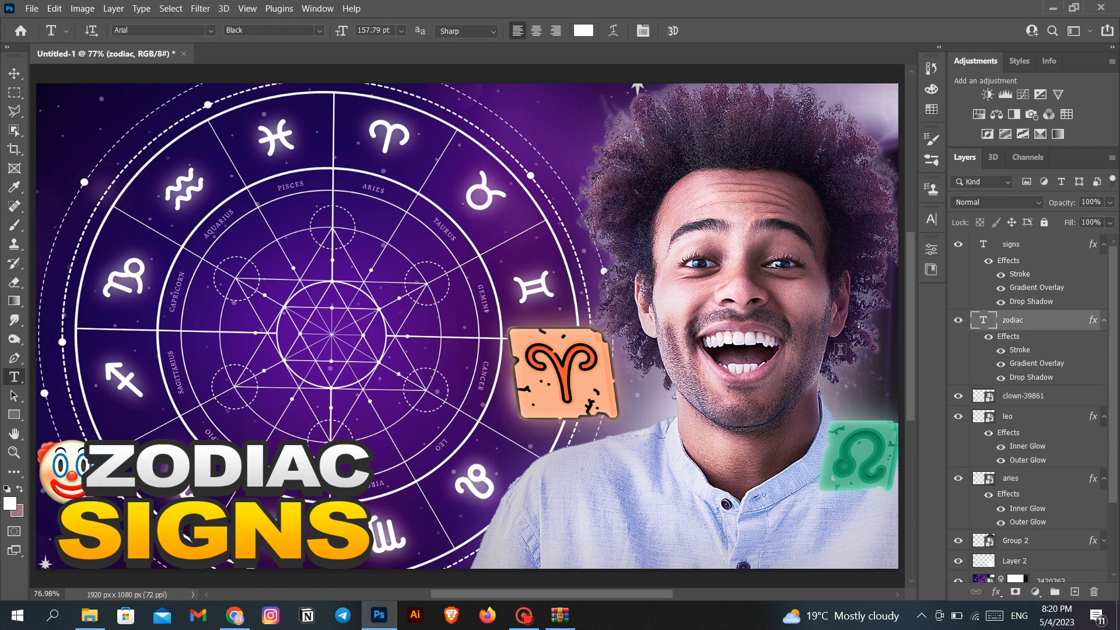
pyautogui.moveTo(301, 456); pyautogui.dragTo(323, 459)
pyautogui.click(1015, 244)
pyautogui.moveTo(303, 543); pyautogui.dragTo(326, 542)
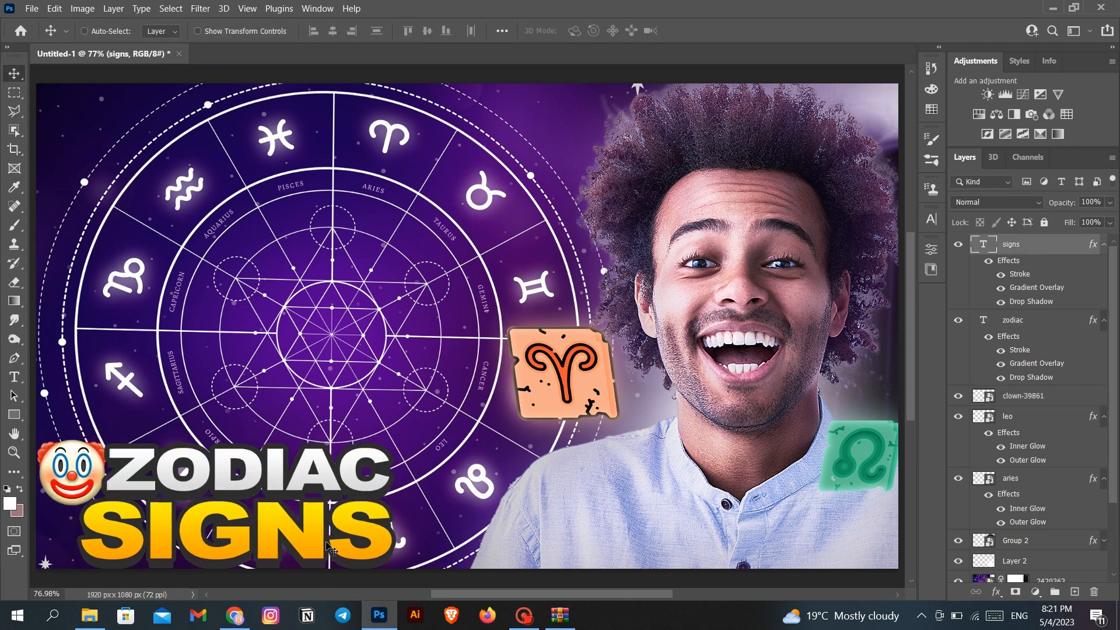
pyautogui.click(1015, 320)
pyautogui.moveTo(366, 467); pyautogui.dragTo(364, 460)
pyautogui.click(1012, 245)
pyautogui.moveTo(336, 523); pyautogui.dragTo(336, 513)
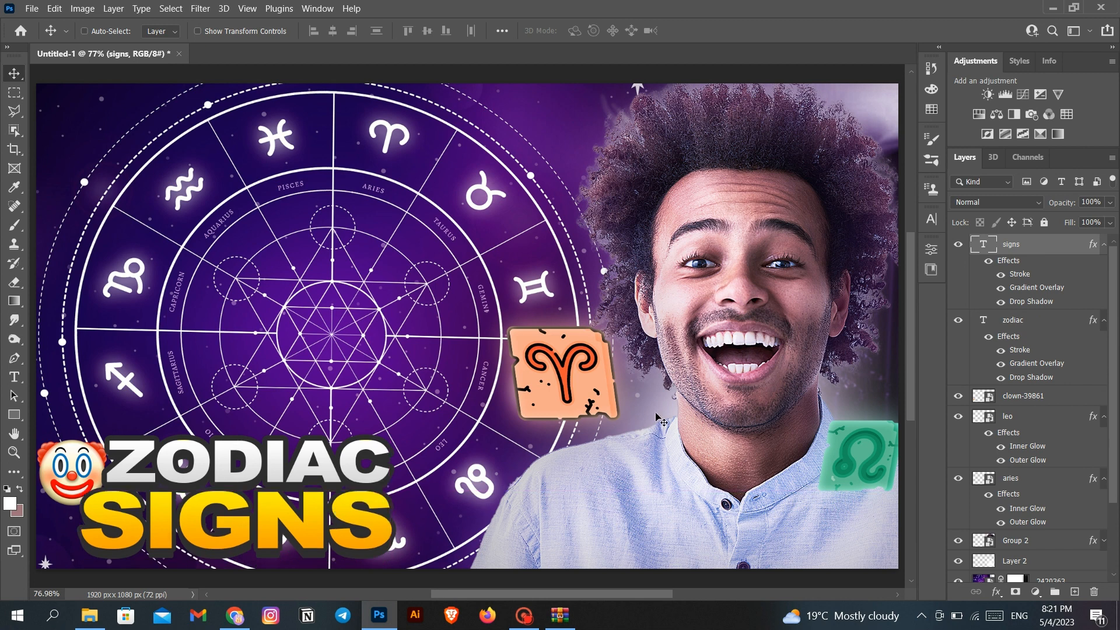
# Step: Stretch the SIGNS text leftward so it extends beneath the clown emoji
pyautogui.click(1017, 325)
pyautogui.click(1011, 245)
pyautogui.hotkey('ctrl', 't')
pyautogui.moveTo(78, 527); pyautogui.dragTo(42, 527)
# Step: Raise the clown layer above ZODIAC, shift the emoji to overlap the start of the word and scale it down slightly
pyautogui.click(1026, 394)
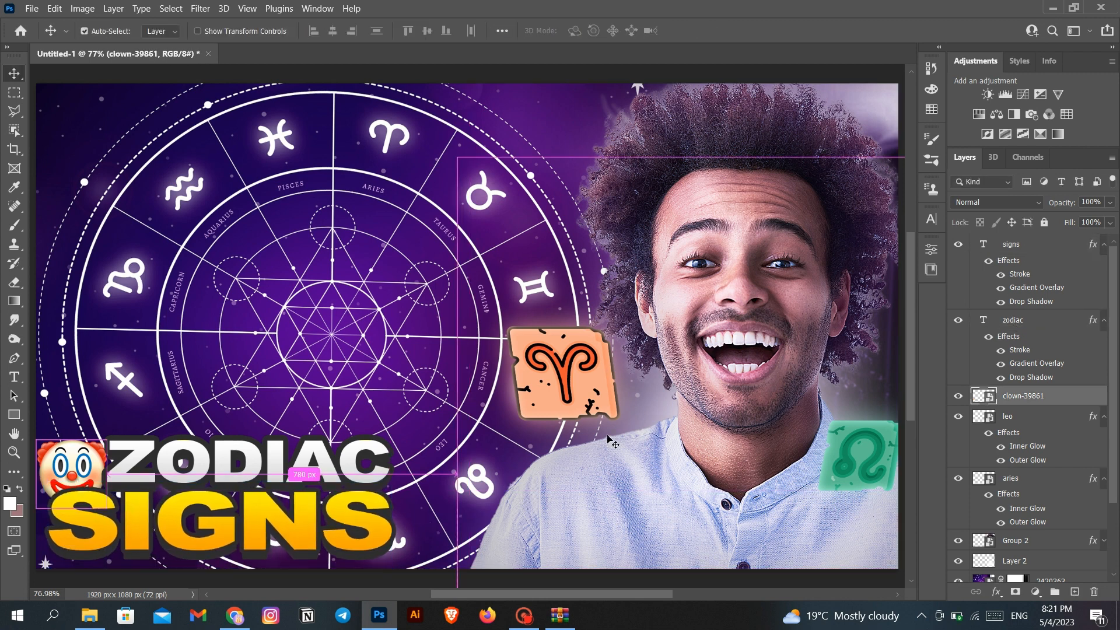
pyautogui.hotkey('ctrl', 'r')
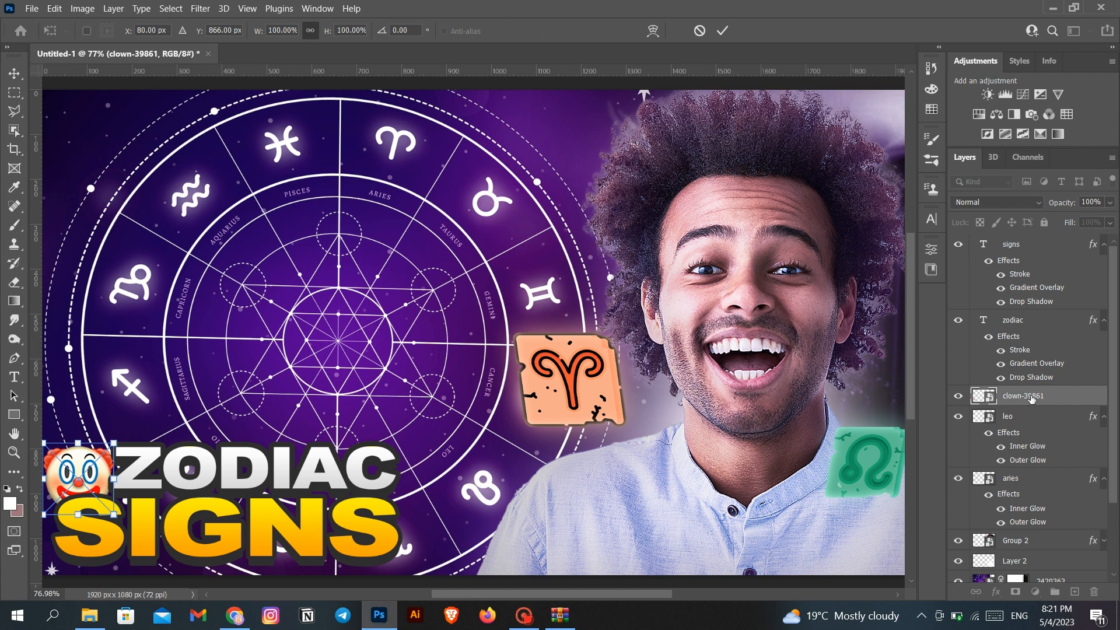
pyautogui.moveTo(1035, 397); pyautogui.dragTo(1041, 320)
pyautogui.moveTo(100, 487); pyautogui.dragTo(134, 477)
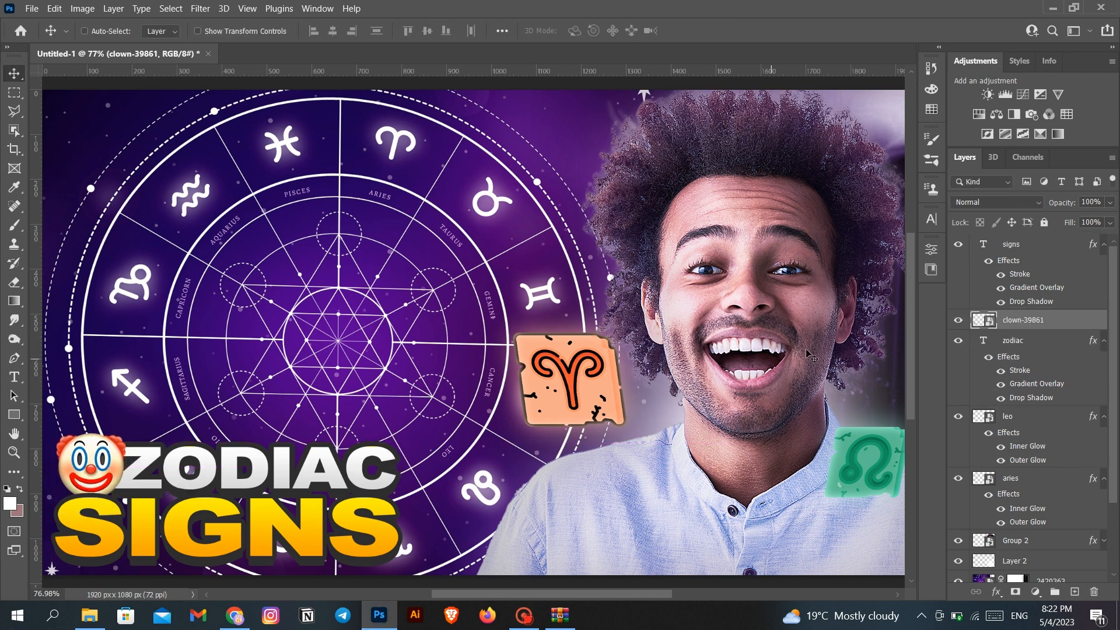
pyautogui.hotkey('ctrl', 't')
pyautogui.moveTo(91, 431); pyautogui.dragTo(94, 437)
pyautogui.moveTo(100, 476); pyautogui.dragTo(96, 474)
# Step: Add a drop shadow to the clown layer with 18 px distance, 0% spread and 40 px size
pyautogui.doubleClick(1072, 321)
pyautogui.click(50, 357)
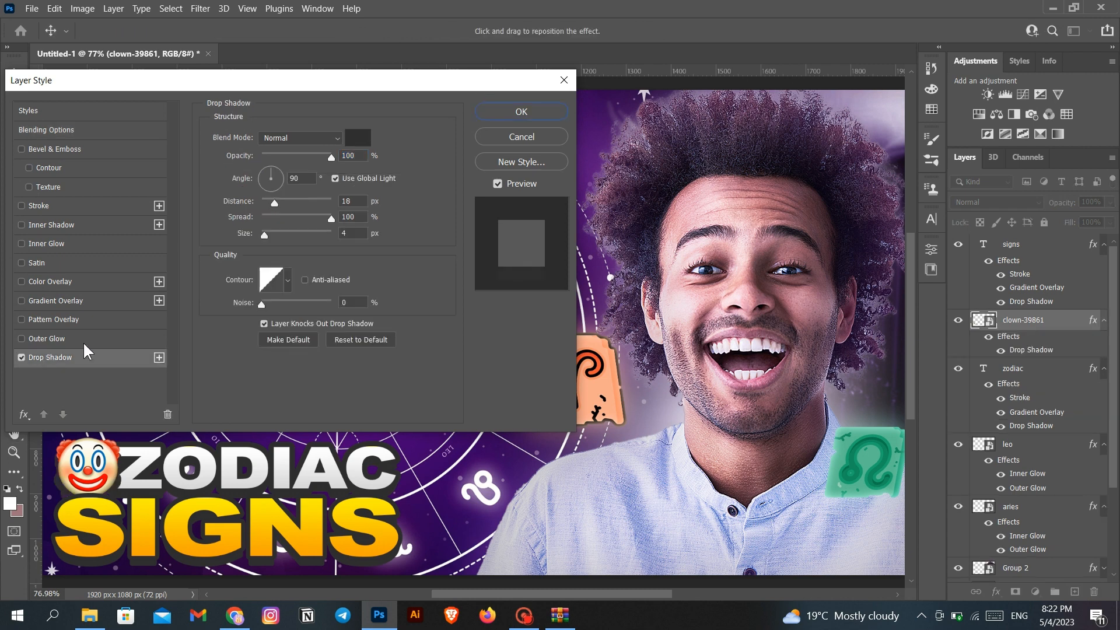
pyautogui.moveTo(274, 219)
pyautogui.mouseDown()
pyautogui.moveTo(219, 221)
pyautogui.moveTo(277, 233)
pyautogui.mouseUp()
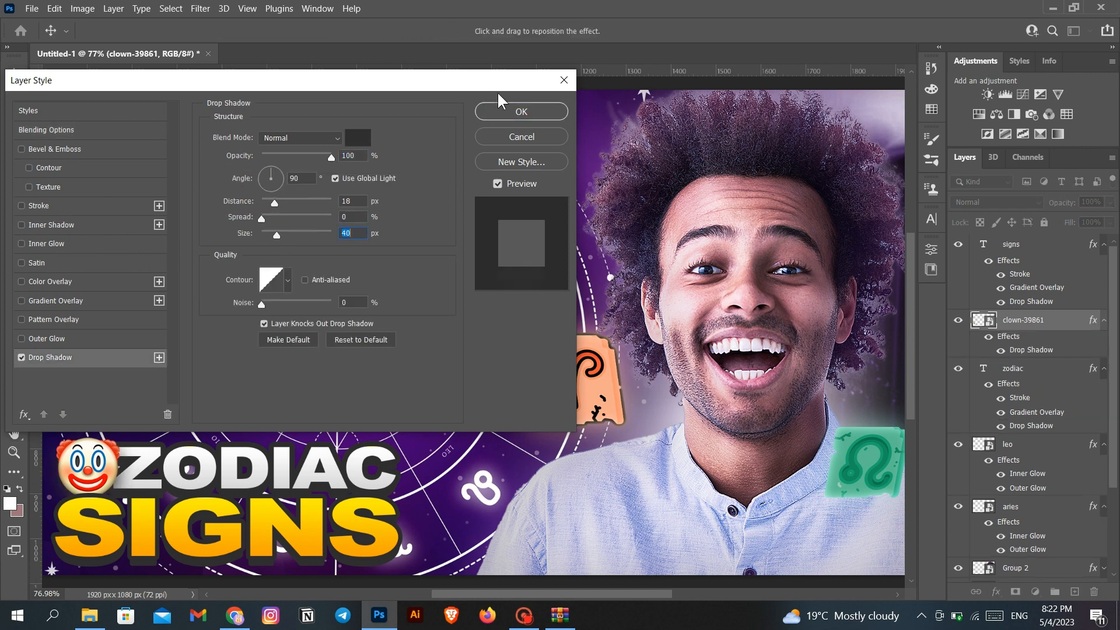
pyautogui.click(521, 111)
# Step: Draw a 689 × 217 px dark grey rectangle above the leo layer, behind the ZODIAC SIGNS text, to fill the gaps between letters
pyautogui.click(1038, 444)
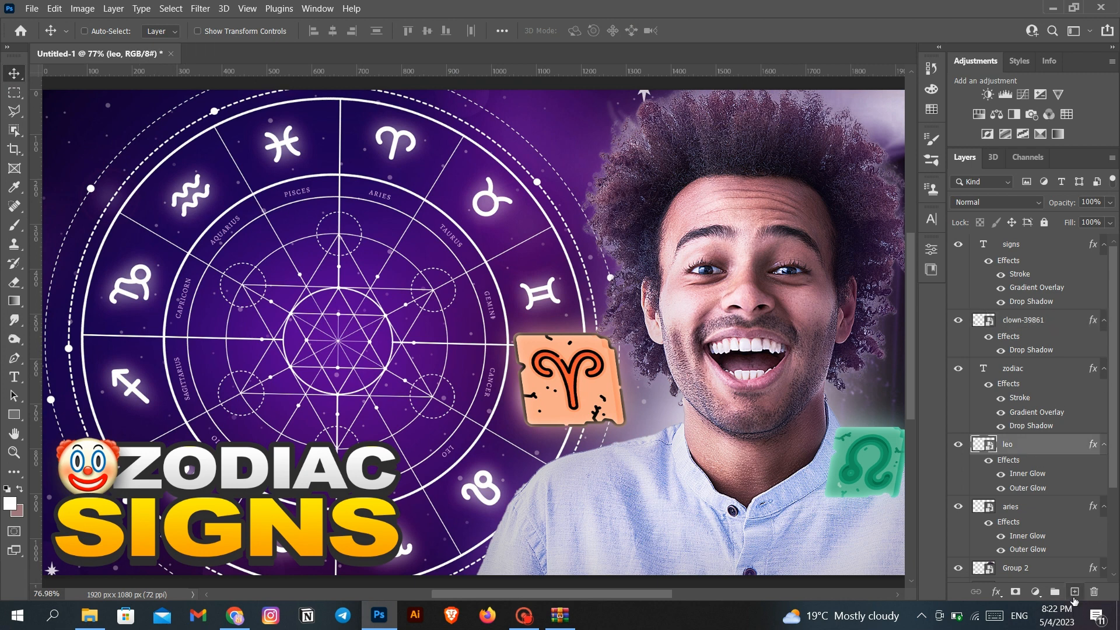
pyautogui.click(1075, 592)
pyautogui.press('u')
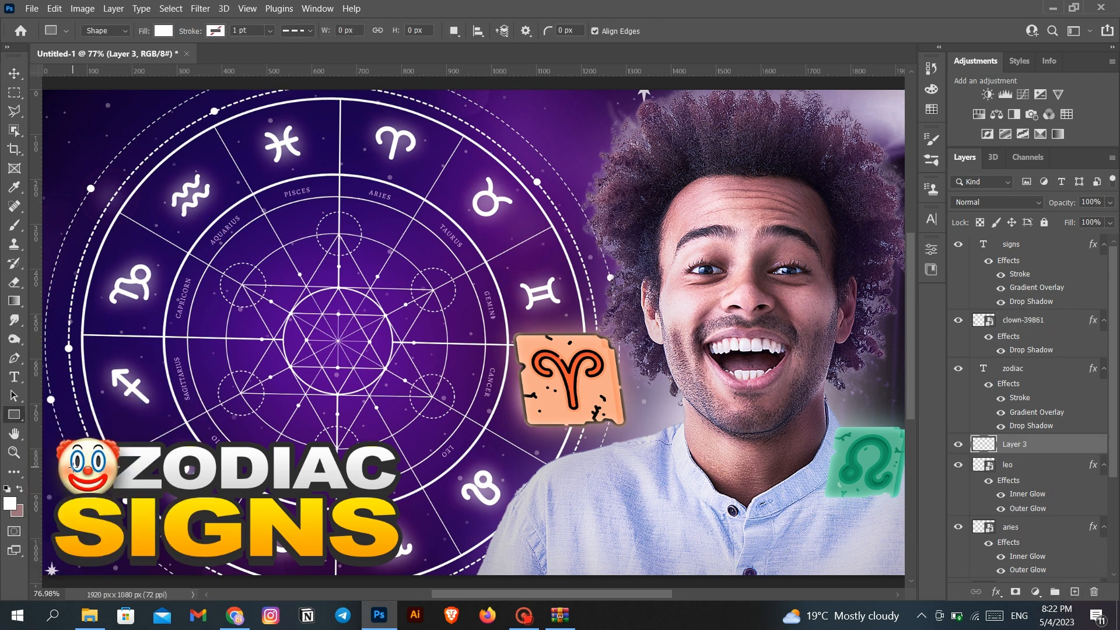
pyautogui.moveTo(76, 460); pyautogui.dragTo(383, 556)
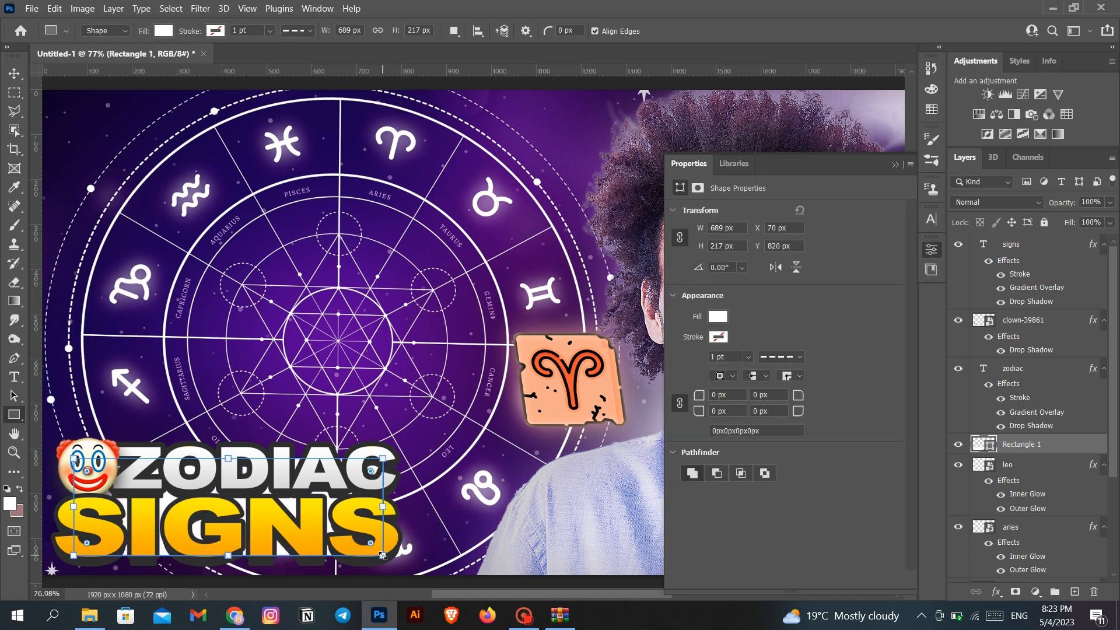
pyautogui.click(717, 318)
pyautogui.click(695, 395)
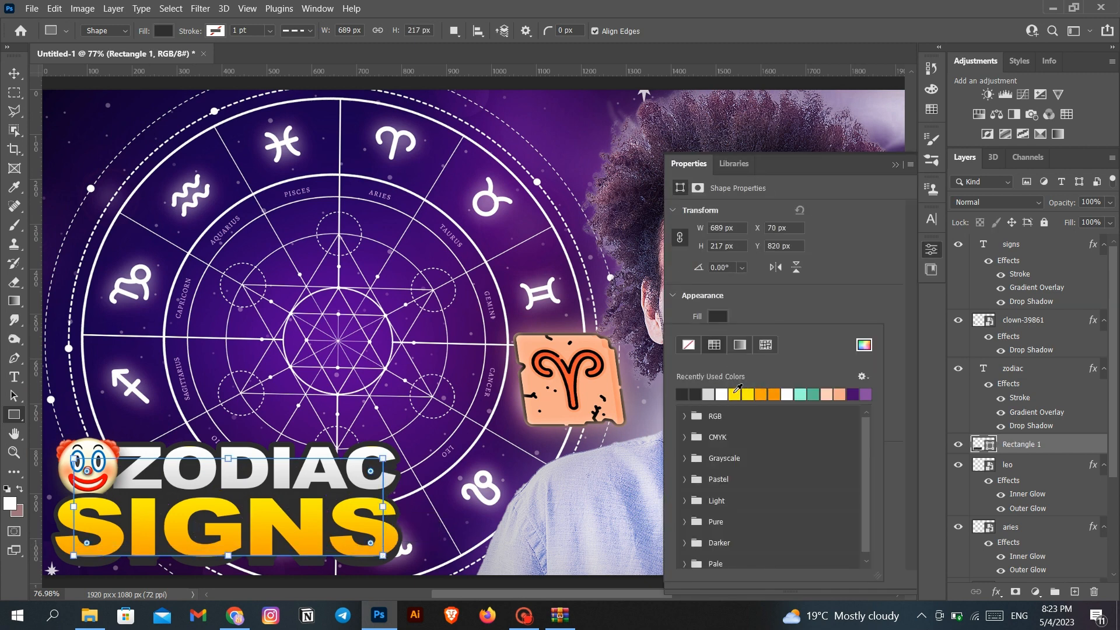
pyautogui.click(895, 166)
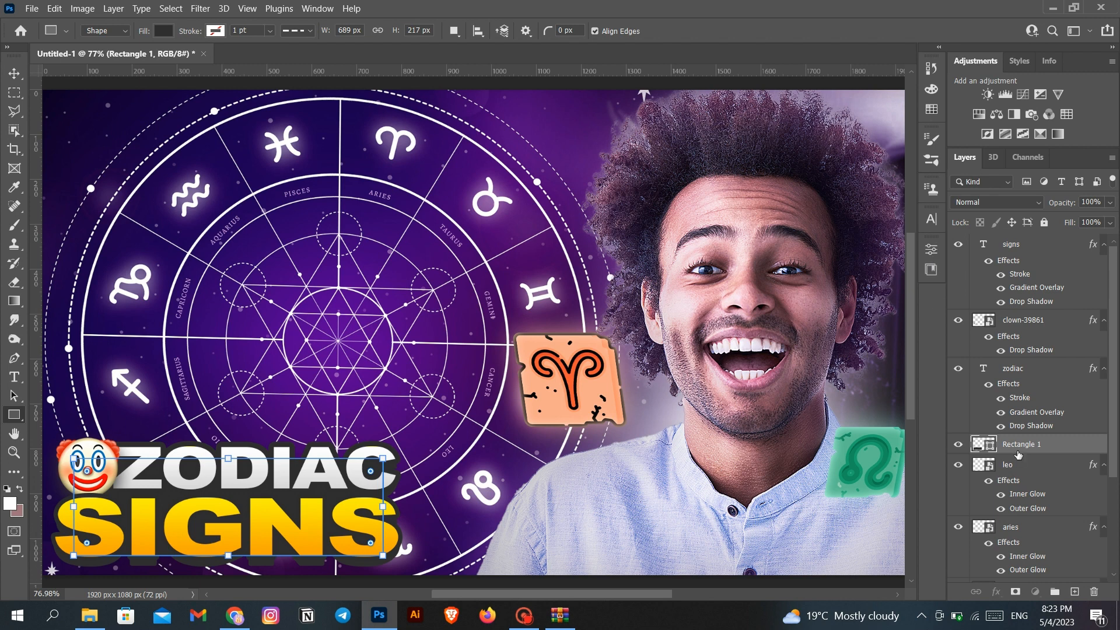
# Step: Group the signs, clown, zodiac and rectangle layers and name the group txt
pyautogui.click(1021, 328)
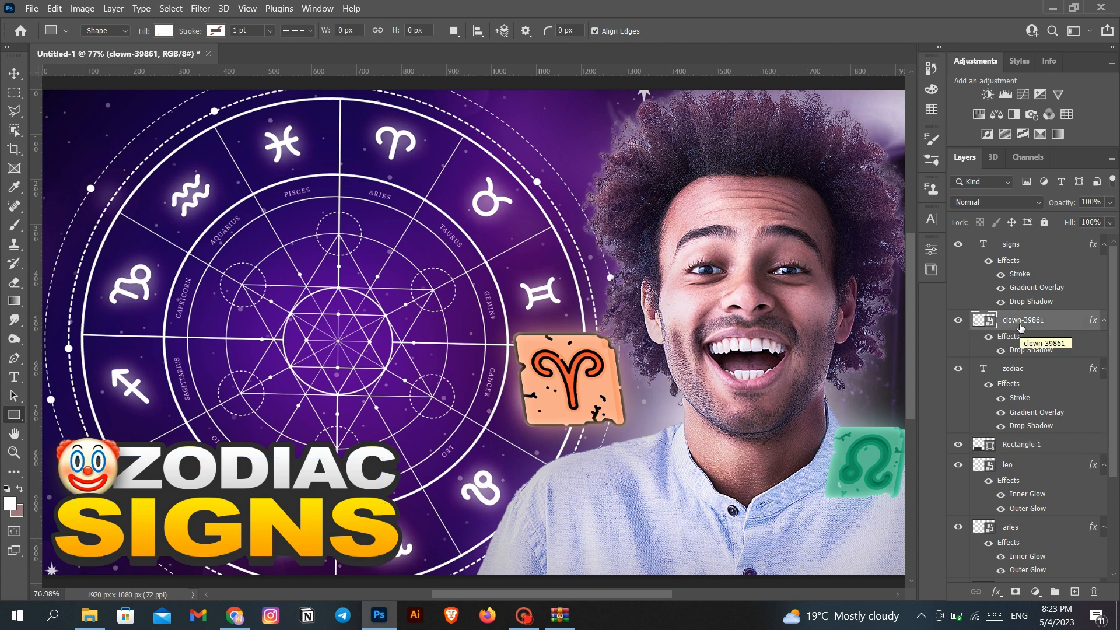
pyautogui.click(1021, 444)
pyautogui.keyDown('shift'); pyautogui.click(1030, 246); pyautogui.keyUp('shift')
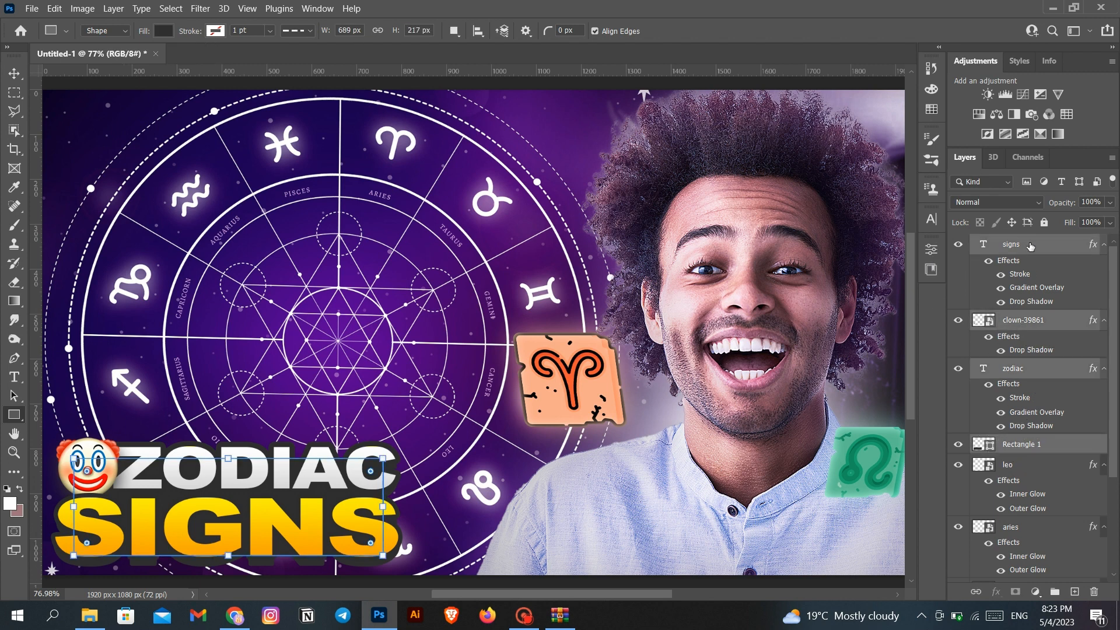
pyautogui.hotkey('ctrl', 'g')
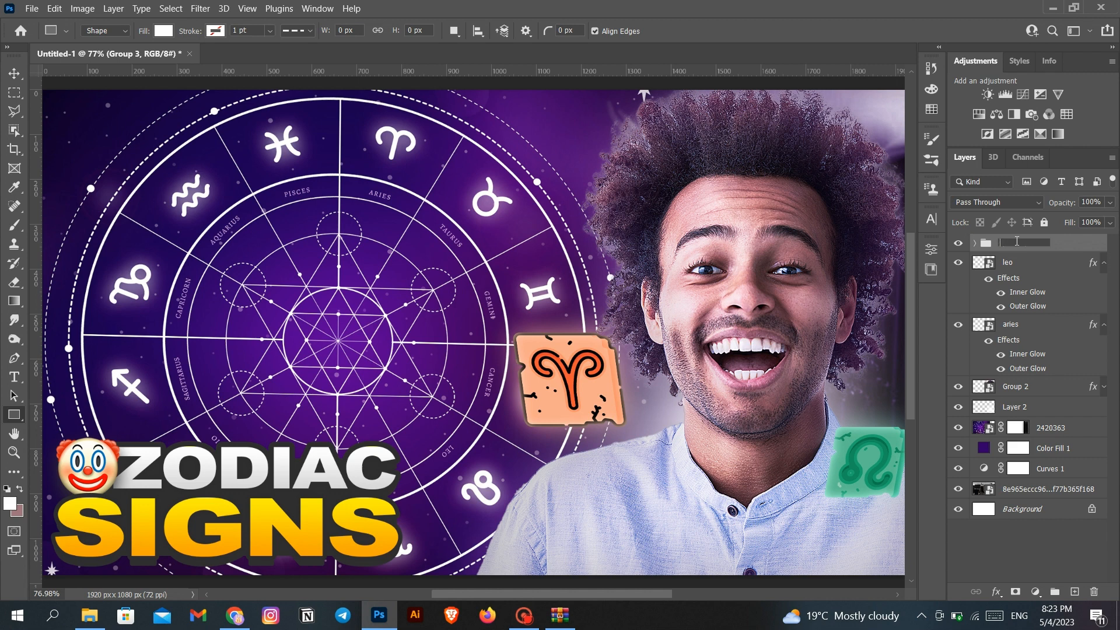
pyautogui.write('txt')
pyautogui.press('Return')
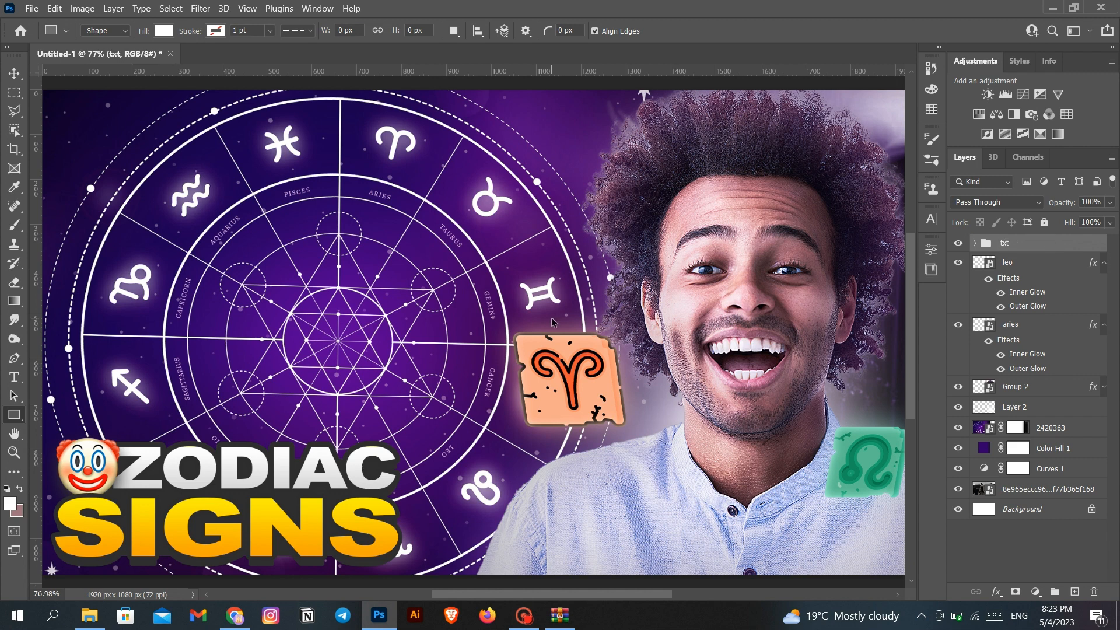
# Step: Scale the txt group up to 109.13% and shift it slightly right, away from the canvas edge
pyautogui.hotkey('ctrl', 't')
pyautogui.moveTo(236, 440); pyautogui.dragTo(236, 429)
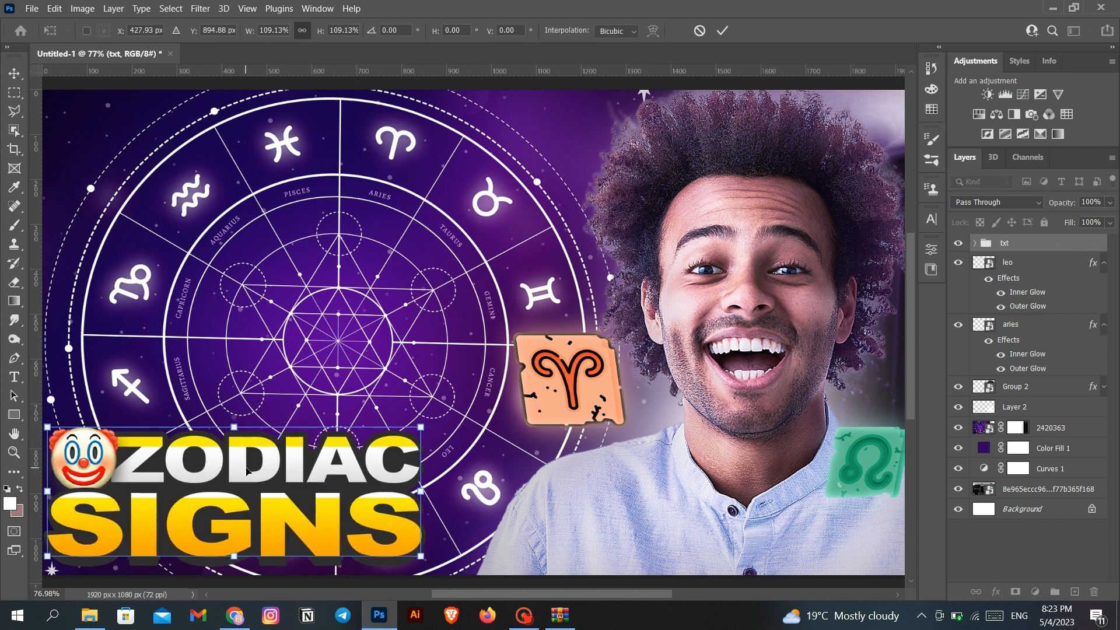
pyautogui.moveTo(247, 469); pyautogui.dragTo(258, 469)
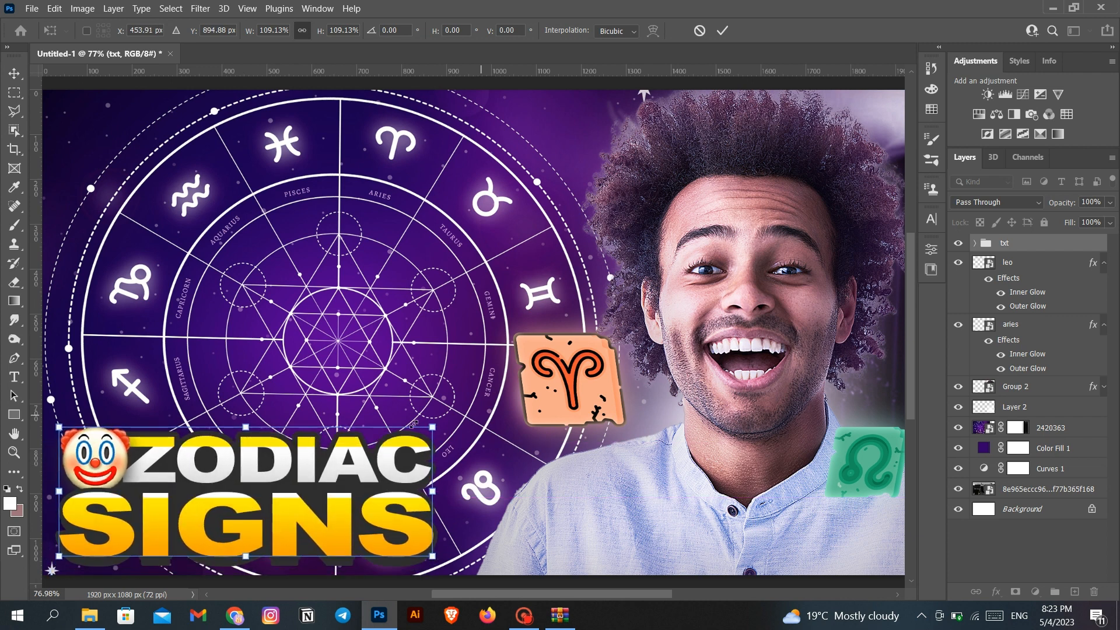
pyautogui.press('Return')
pyautogui.press('u')
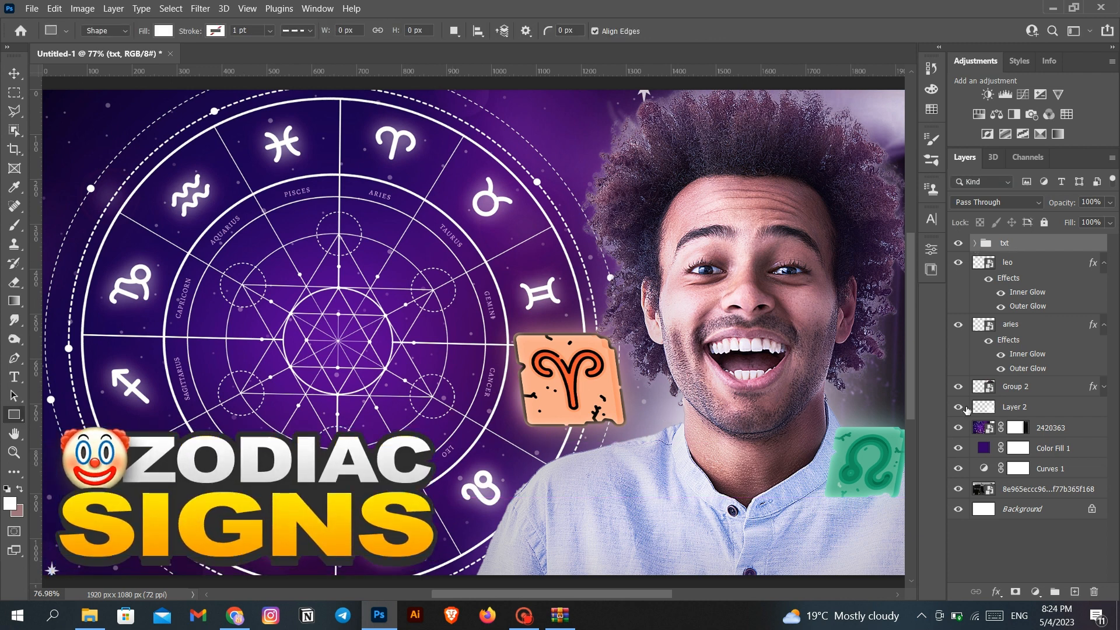
# Step: Paint a soft white dab over the title on a new layer, stretch it to about 284% by 143%, and set its blend mode to Overlay
pyautogui.click(1074, 592)
pyautogui.press('b')
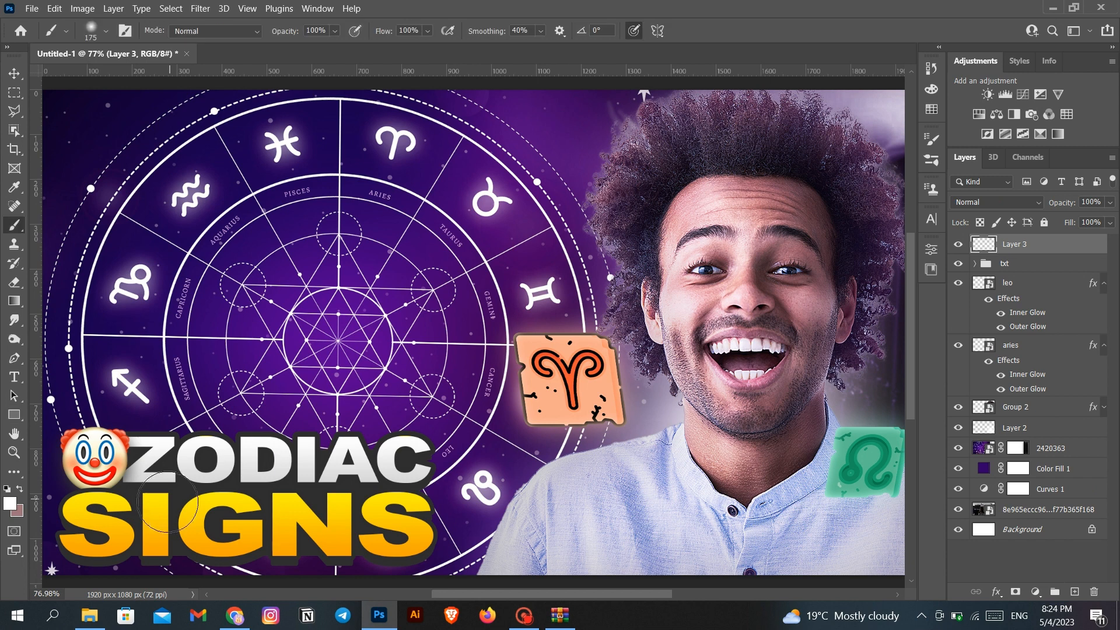
pyautogui.click(159, 504)
pyautogui.hotkey('ctrl', 't')
pyautogui.moveTo(223, 504); pyautogui.dragTo(404, 494)
pyautogui.moveTo(295, 504); pyautogui.dragTo(260, 504)
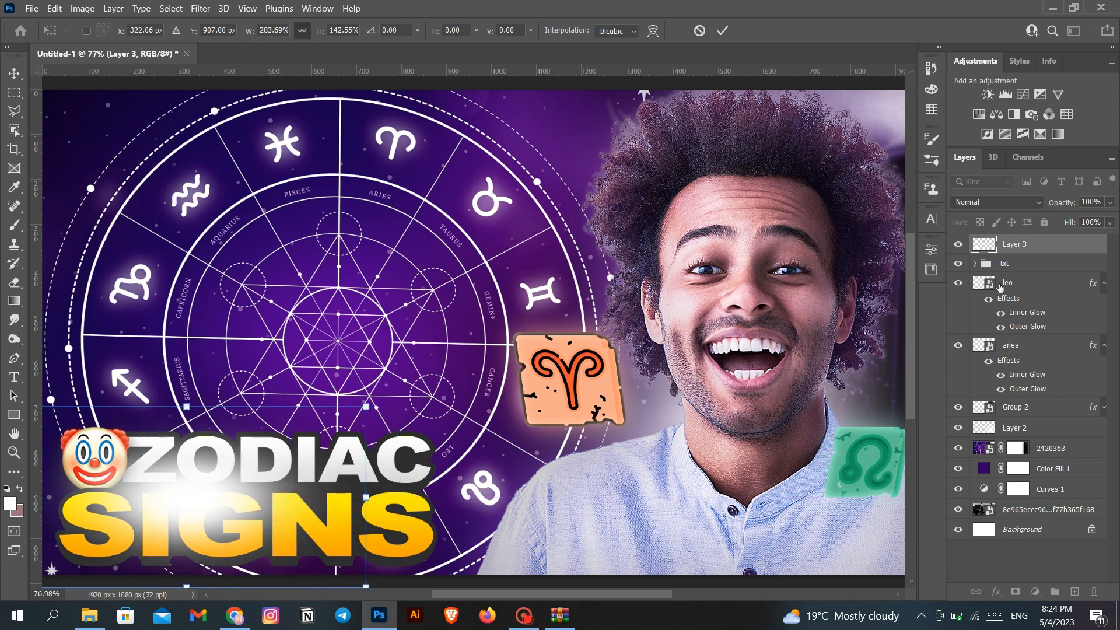
pyautogui.click(1014, 204)
pyautogui.click(966, 381)
pyautogui.click(1110, 202)
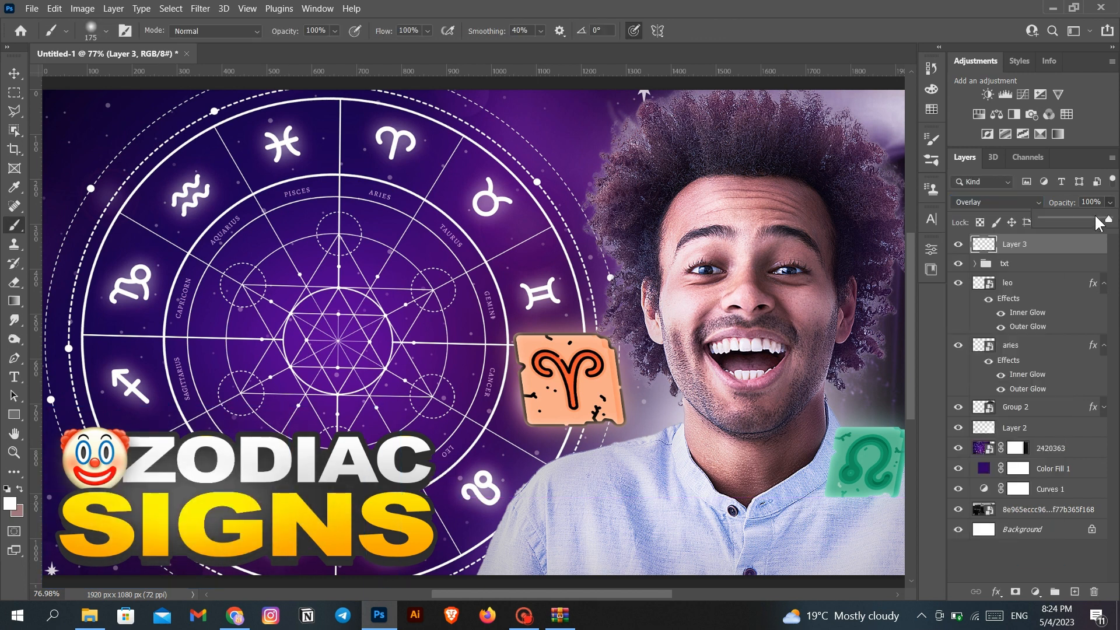
pyautogui.click(1114, 203)
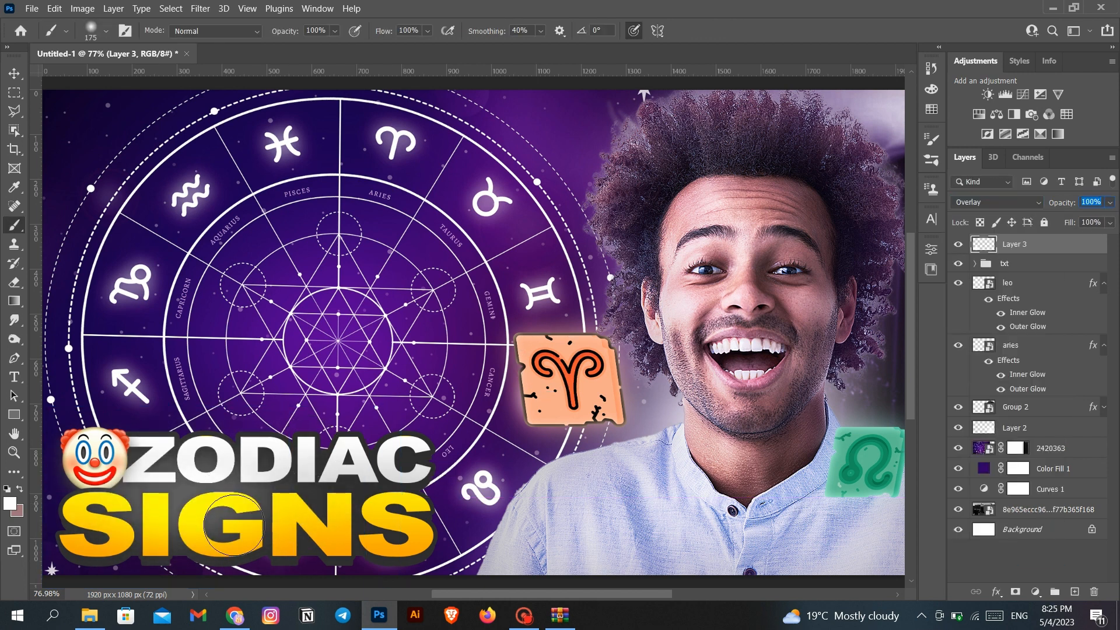
# Step: Sample the yellow from the SIGNS text and paint a soft dab between the two title words on the Overlay layer
pyautogui.press('super')
pyautogui.press('super')
pyautogui.keyDown('alt'); pyautogui.click(315, 536); pyautogui.keyUp('alt')
pyautogui.click(271, 489)
# Step: Try several yellow brush strokes over the title on the Overlay layer and undo them
pyautogui.moveTo(283, 490); pyautogui.dragTo(442, 492)
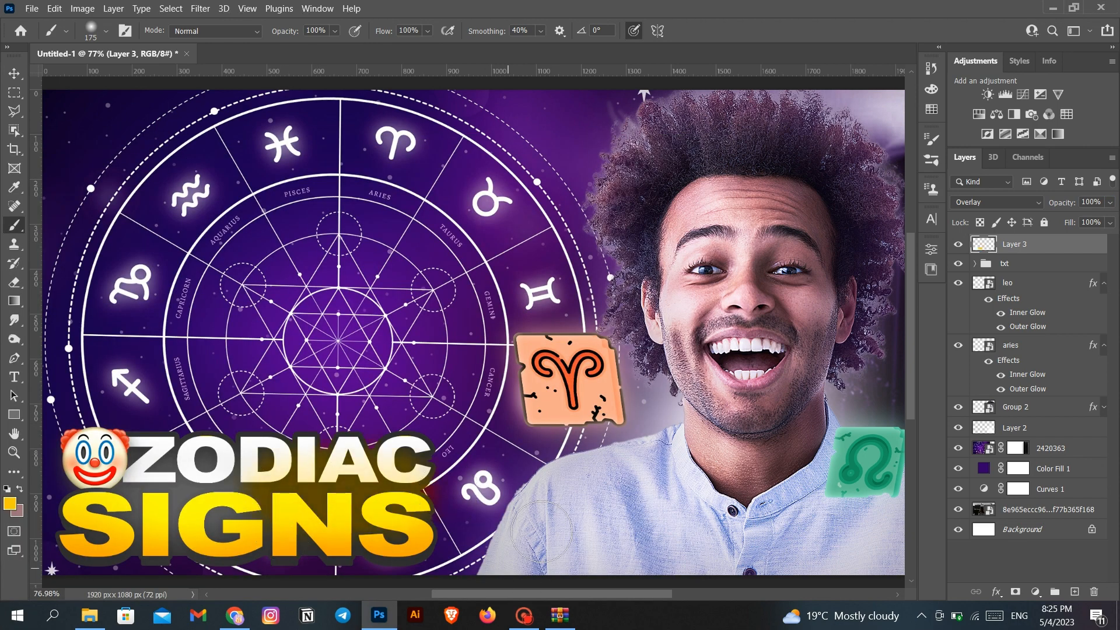
pyautogui.hotkey('ctrl', 'z')
pyautogui.moveTo(278, 503); pyautogui.dragTo(537, 582)
pyautogui.hotkey('ctrl', 'z')
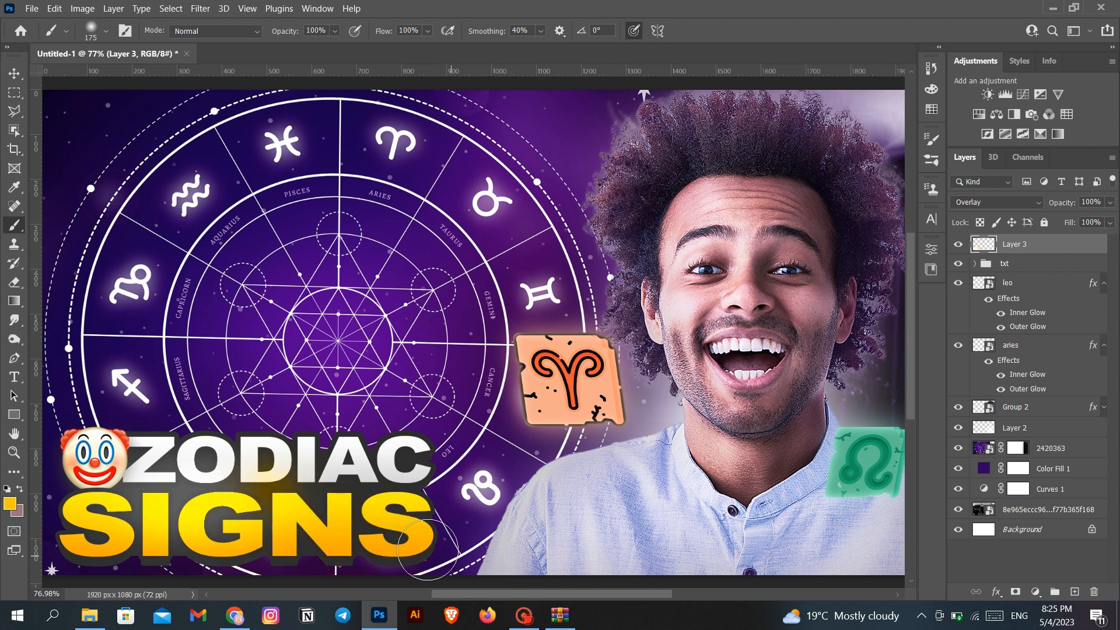
pyautogui.moveTo(284, 520); pyautogui.dragTo(633, 607)
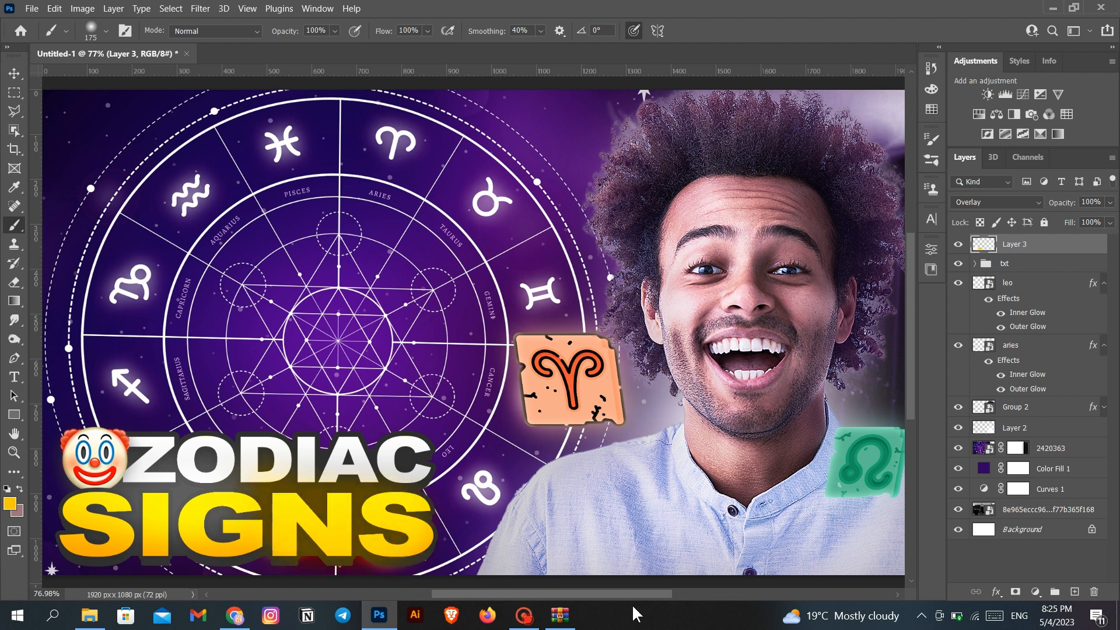
pyautogui.keyDown('shift'); pyautogui.click(91, 523); pyautogui.keyUp('shift')
pyautogui.hotkey('ctrl', 'z')
pyautogui.hotkey('ctrl', 'z')
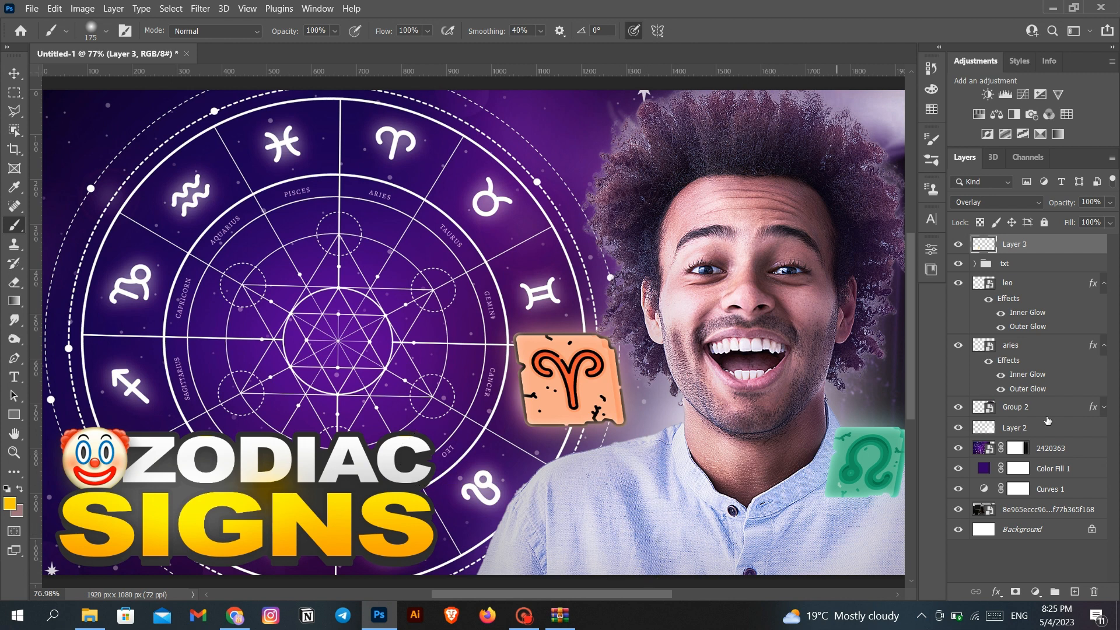
# Step: Group all layers above the Background, duplicate the group and convert the copy to a smart object
pyautogui.click(1041, 519)
pyautogui.keyDown('shift'); pyautogui.click(1036, 249); pyautogui.keyUp('shift')
pyautogui.hotkey('ctrl', 'g')
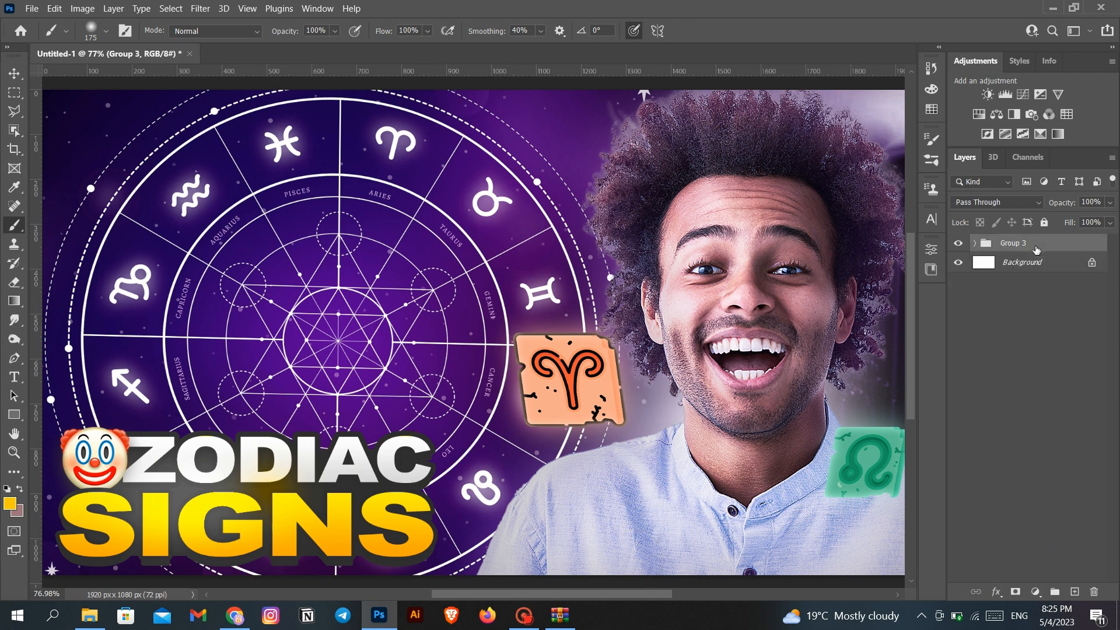
pyautogui.hotkey('ctrl', 'j')
pyautogui.rightClick(1040, 247)
pyautogui.click(980, 201)
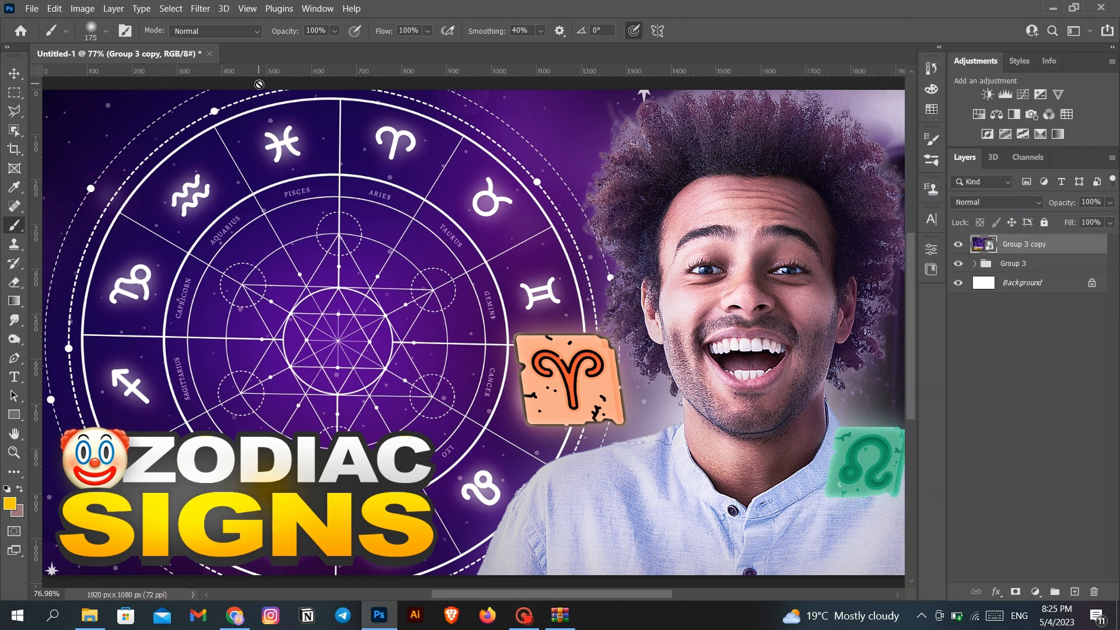
# Step: Open the Camera Raw Filter on the smart object and set temperature to -5, tint to +7 and exposure to +0.20
pyautogui.click(201, 8)
pyautogui.click(245, 113)
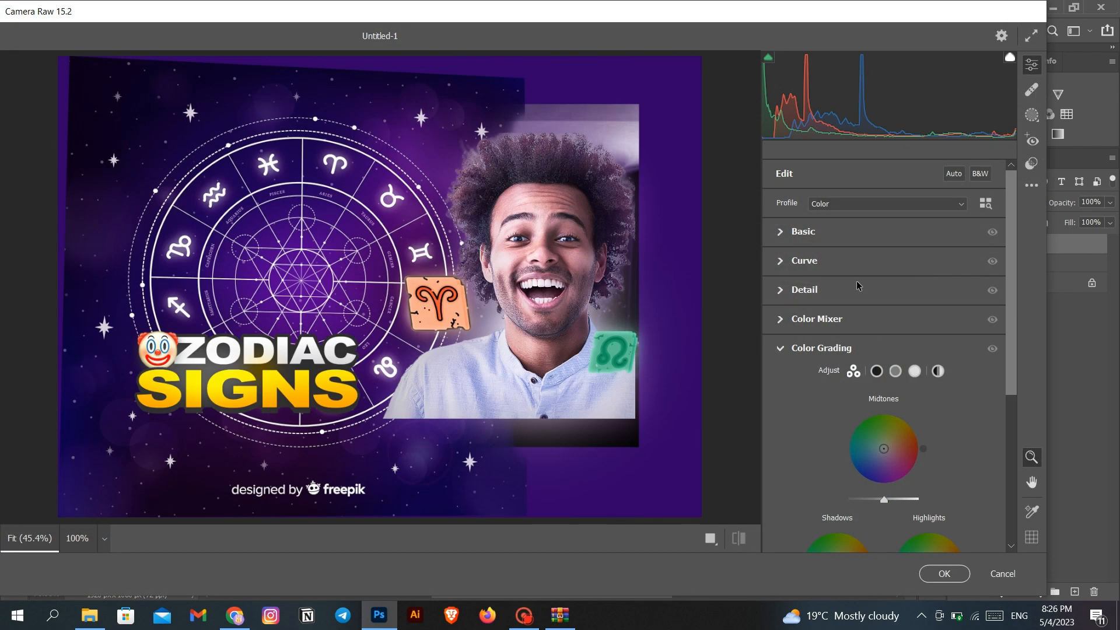
pyautogui.click(779, 233)
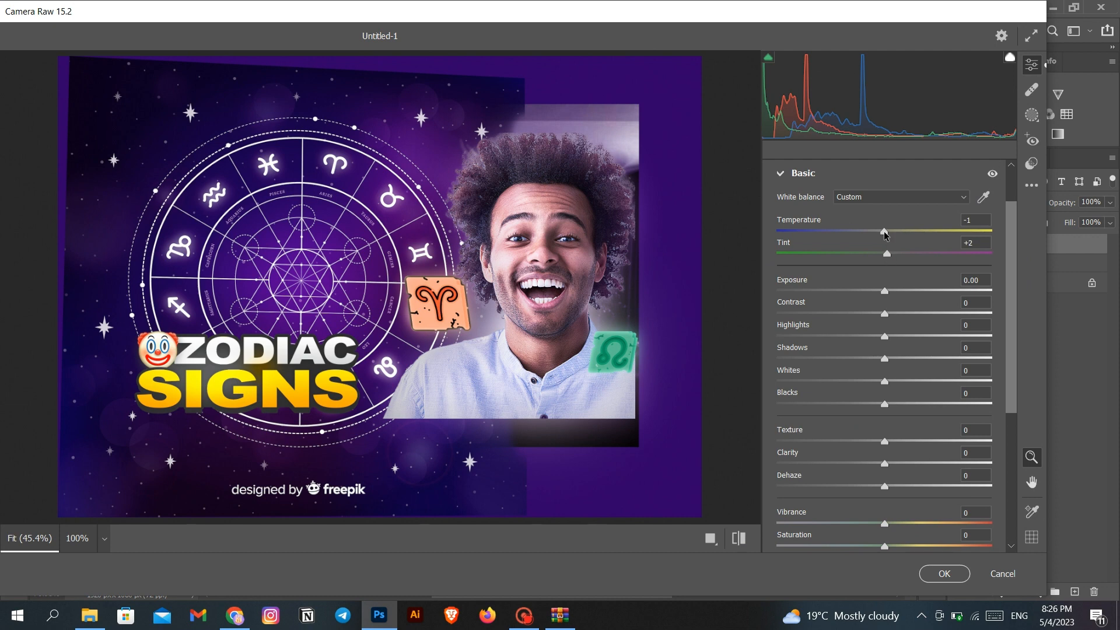
pyautogui.moveTo(884, 231); pyautogui.dragTo(890, 292)
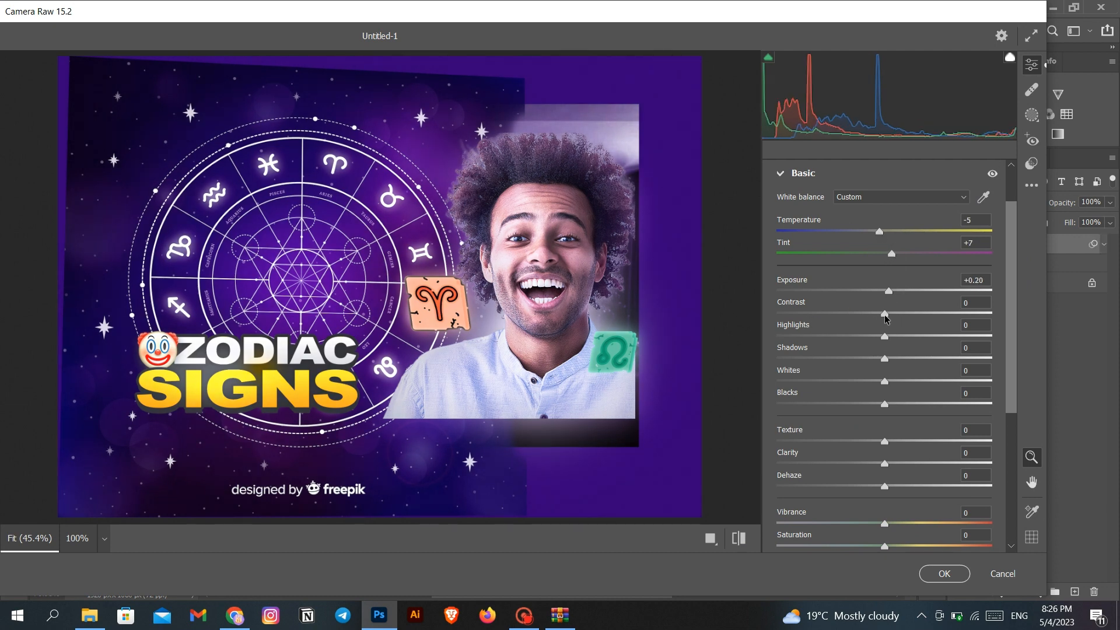
# Step: Set contrast +4, highlights -32, shadows -28, whites +19, blacks -38, texture +15, clarity +4, dehaze +1, vibrance +2 and saturation +1
pyautogui.moveTo(885, 314); pyautogui.dragTo(844, 422)
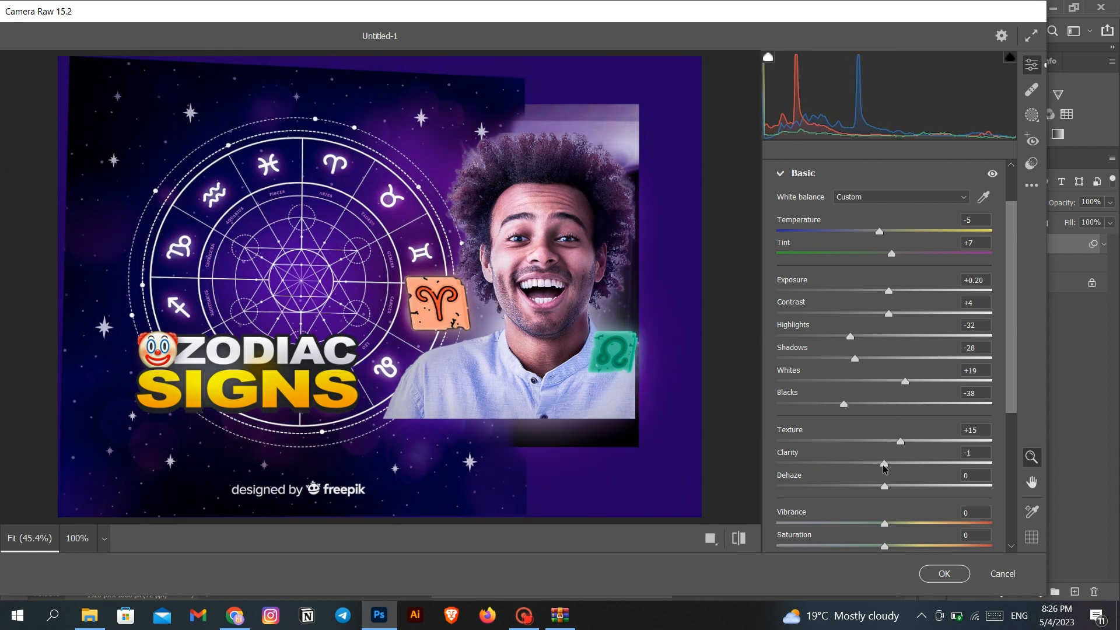
pyautogui.moveTo(884, 465); pyautogui.dragTo(888, 475)
pyautogui.moveTo(888, 546); pyautogui.dragTo(889, 546)
# Step: Add a darkening vignette in the Camera Raw effects and apply the filter
pyautogui.scroll(-5, 842, 361)
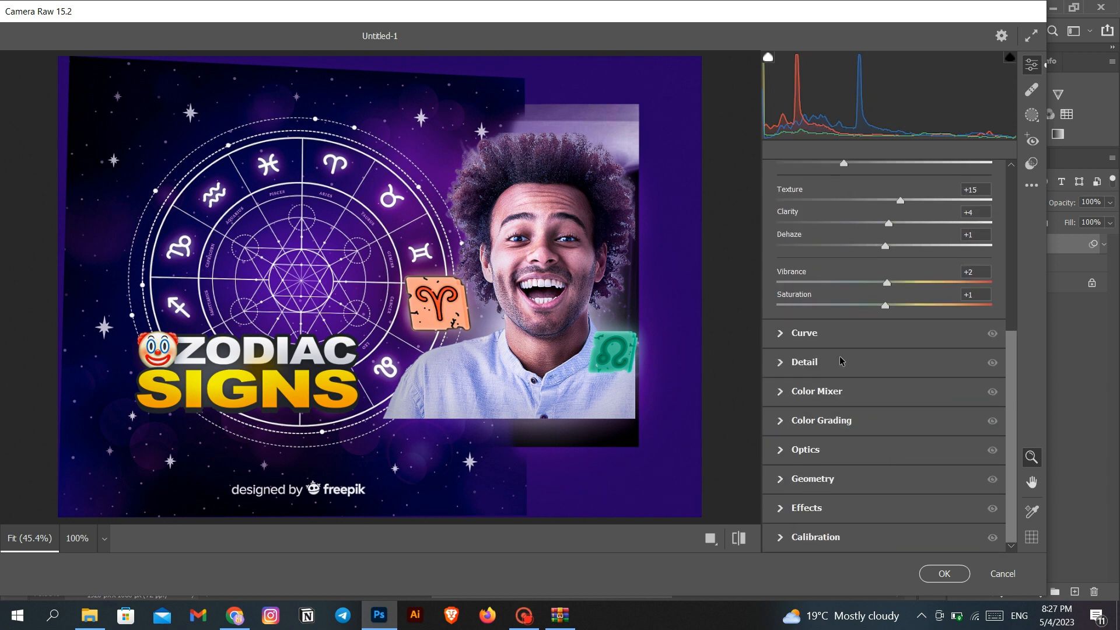
pyautogui.click(778, 514)
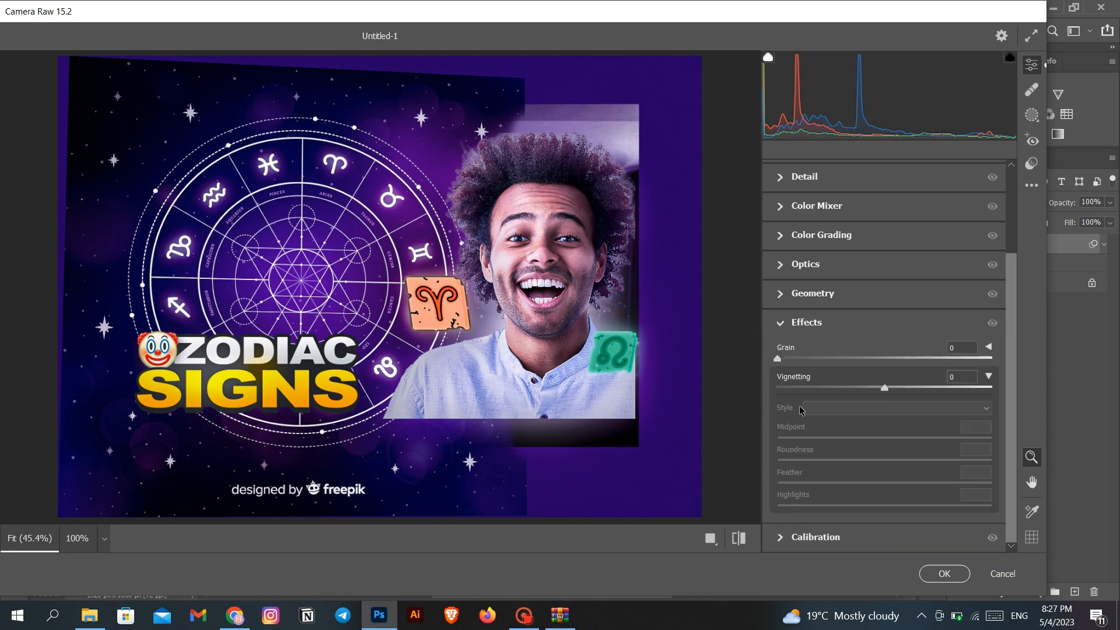
pyautogui.moveTo(862, 388); pyautogui.dragTo(830, 388)
pyautogui.click(945, 574)
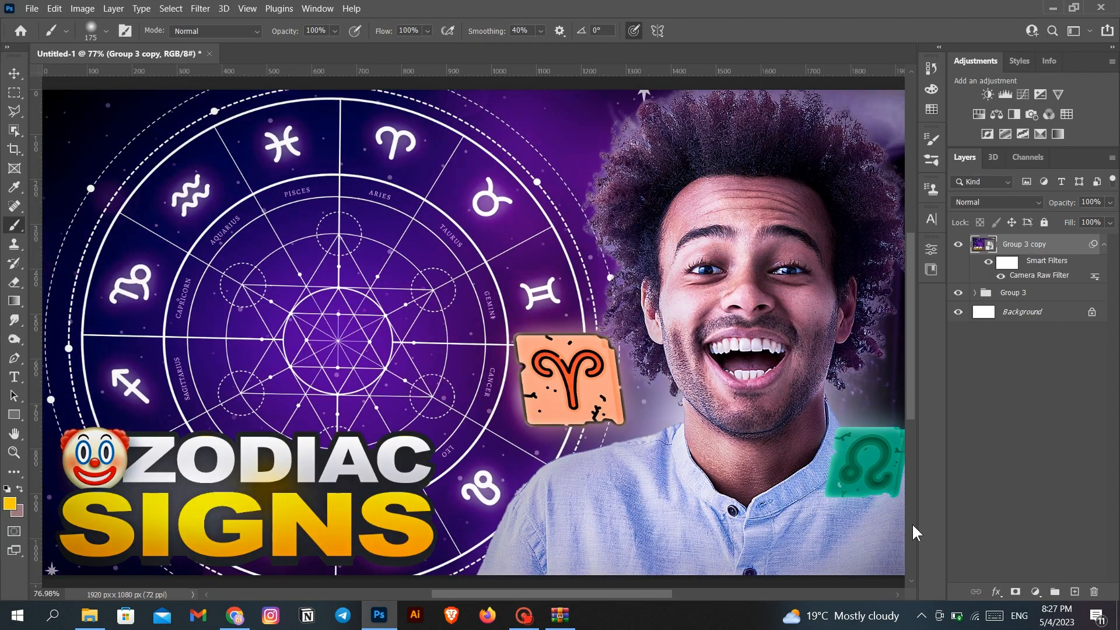